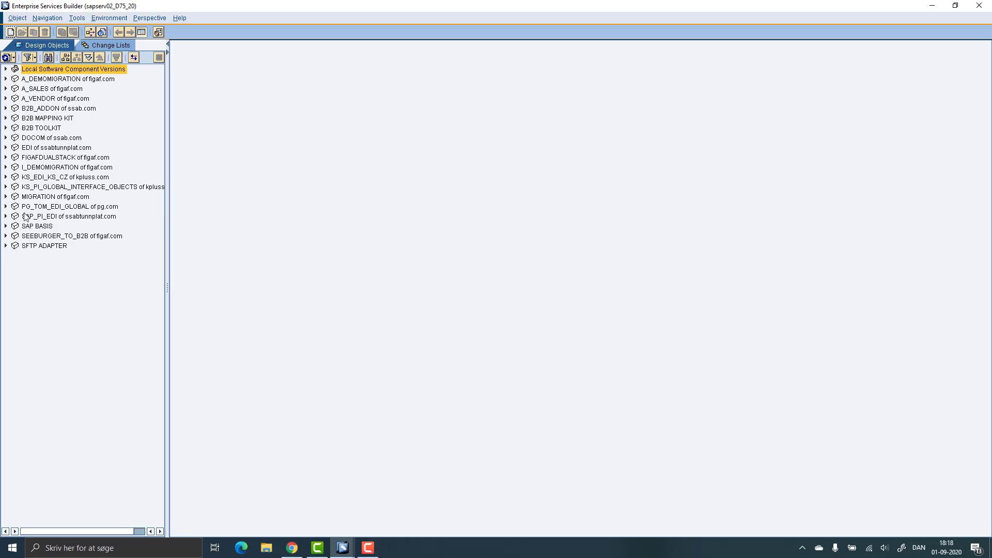
# Step: Change the Invoice mapping's Constant value from 2.1 to 2.2 and save the mapping
pyautogui.click(5, 197)
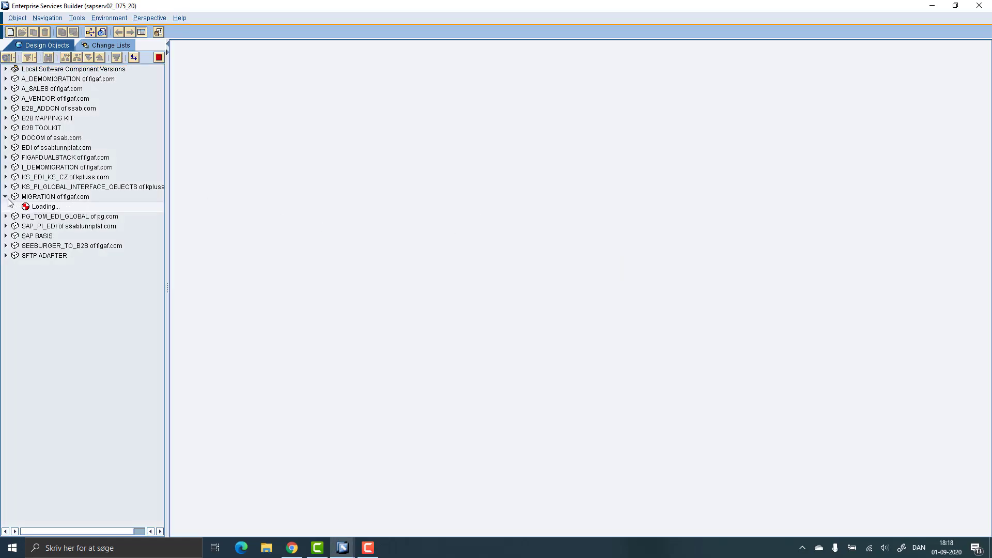
pyautogui.click(15, 206)
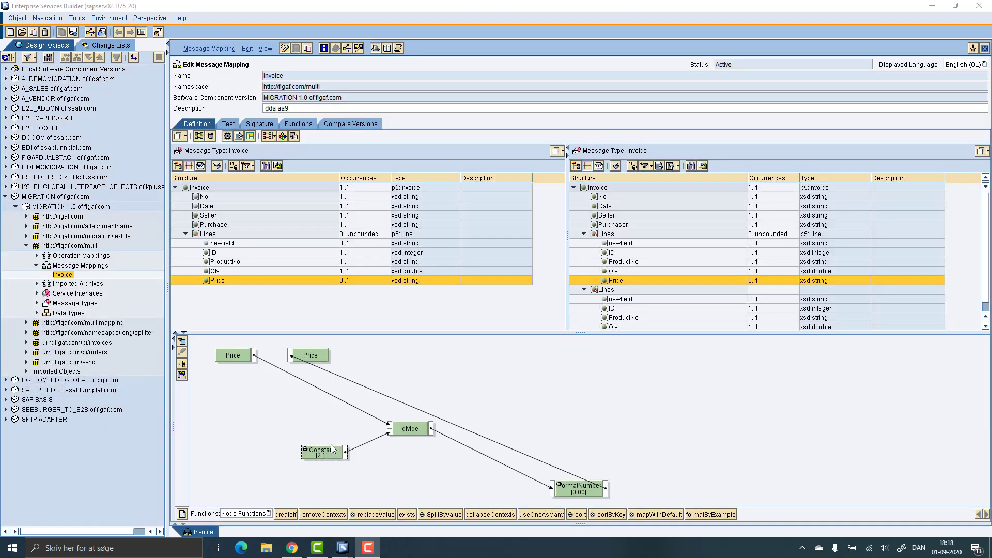
pyautogui.doubleClick(334, 455)
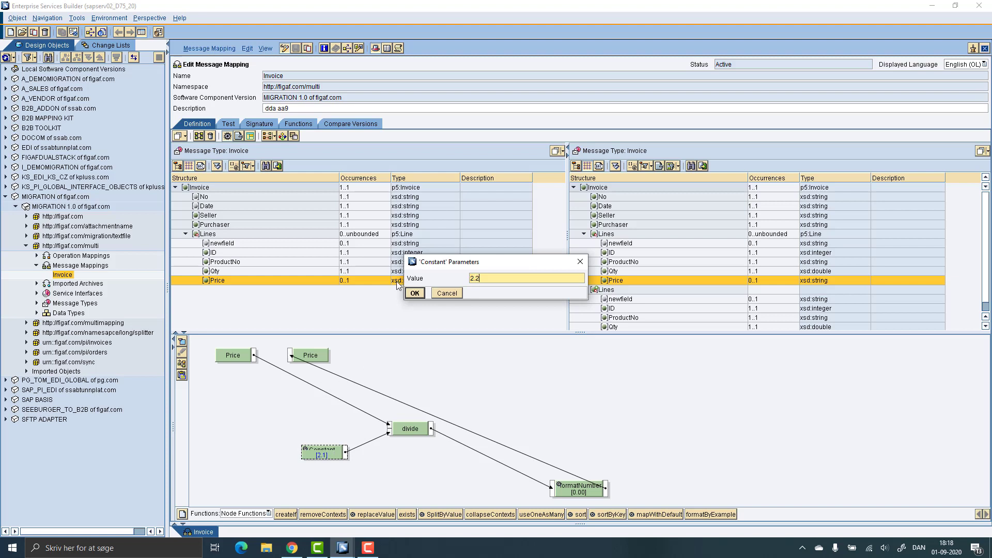
pyautogui.click(414, 293)
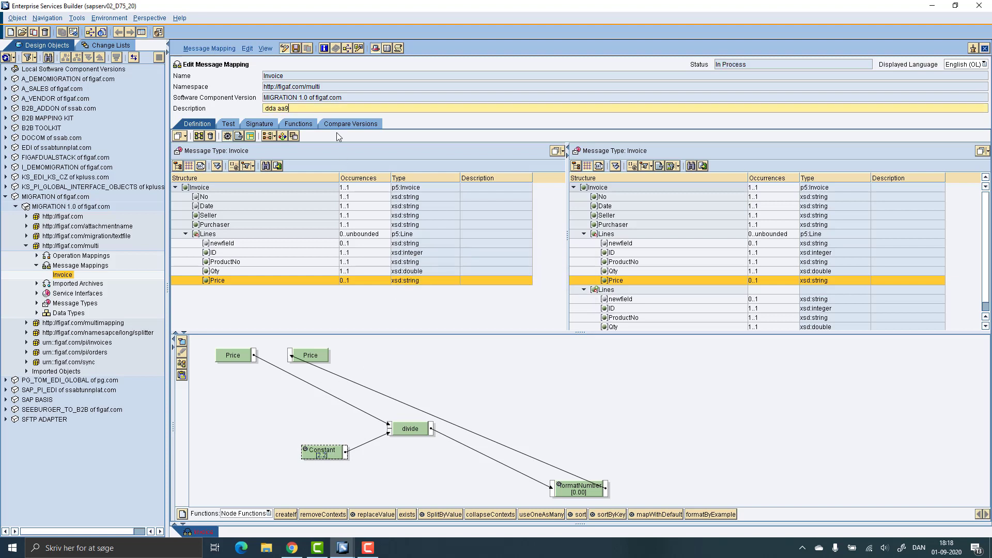
pyautogui.click(296, 48)
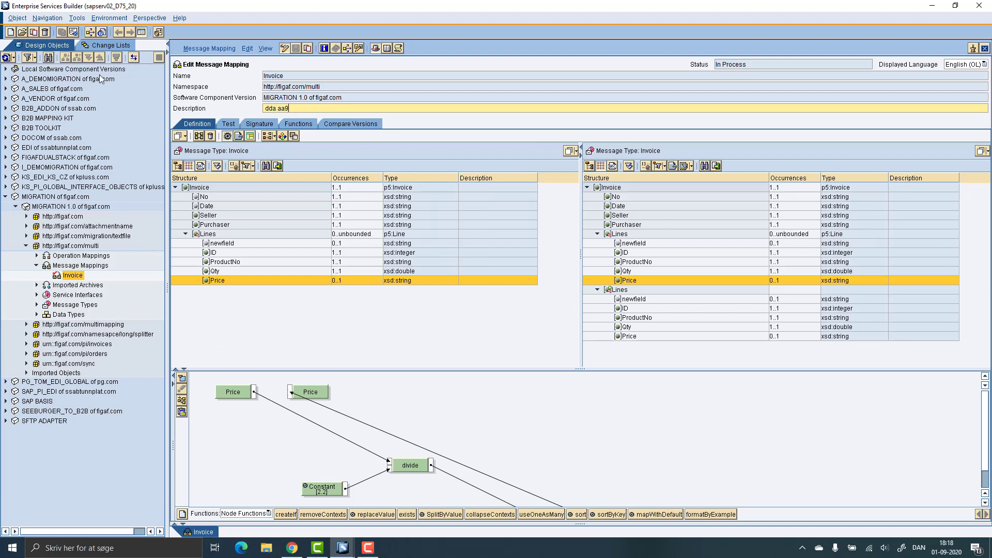
# Step: Activate the Invoice mapping in a change list named Demo222
pyautogui.rightClick(81, 277)
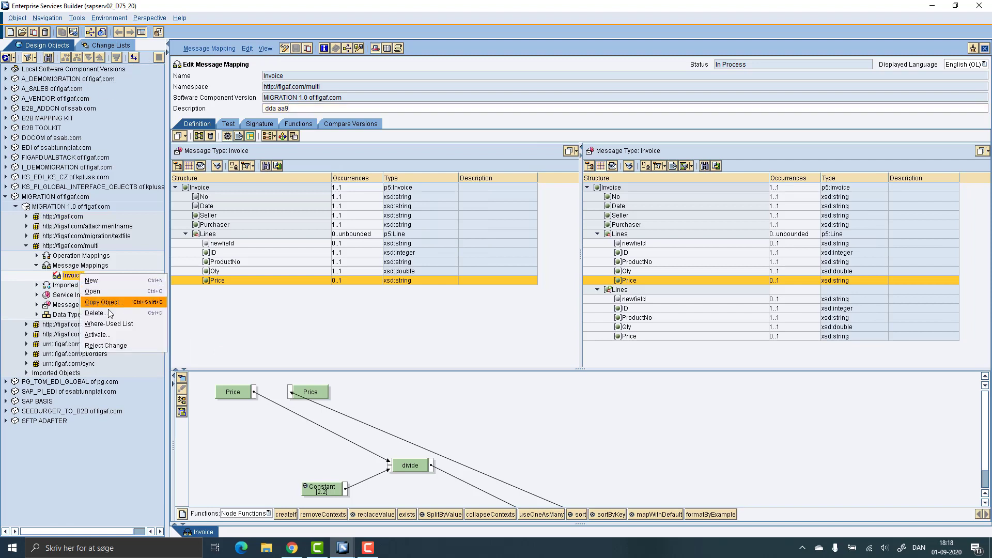
pyautogui.click(109, 333)
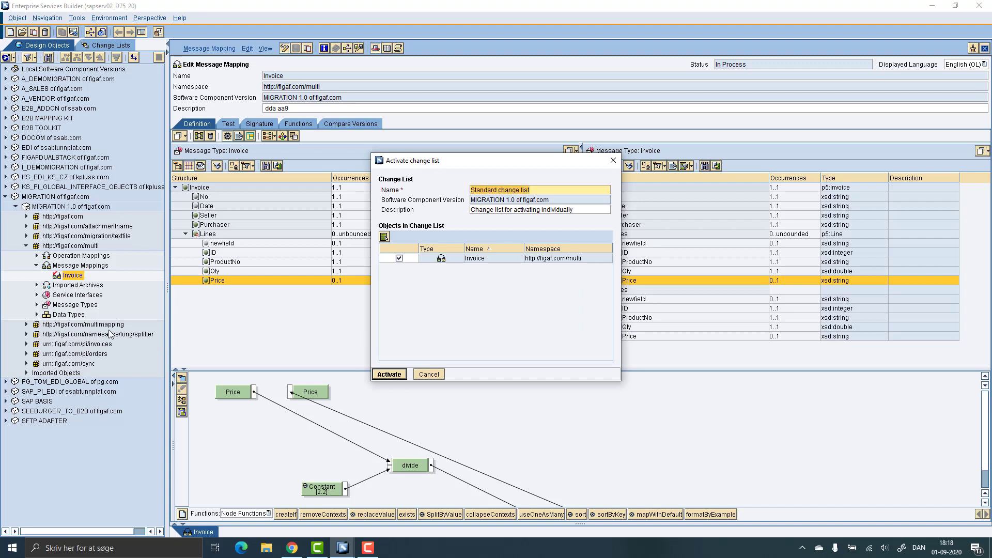
pyautogui.write('Demo222')
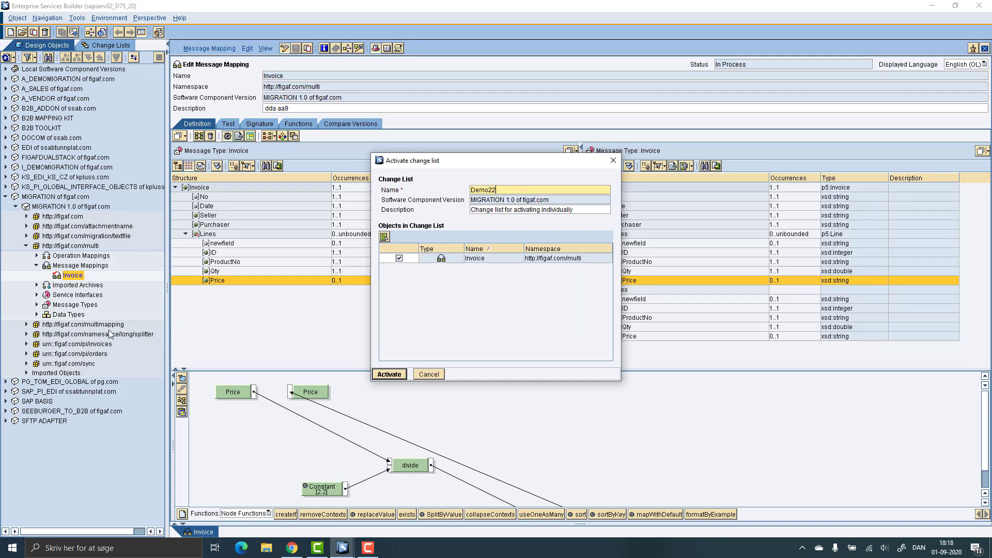
pyautogui.click(384, 379)
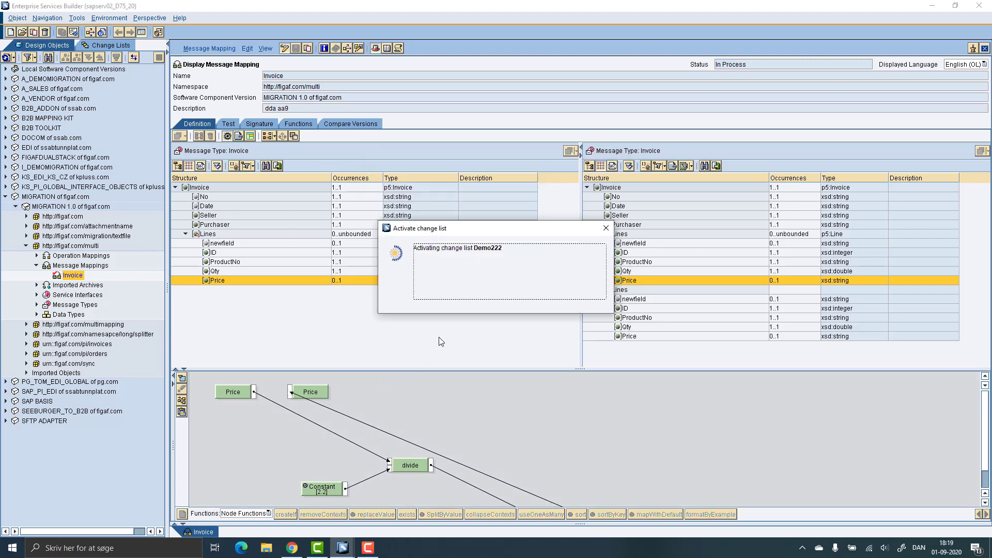
pyautogui.click(409, 309)
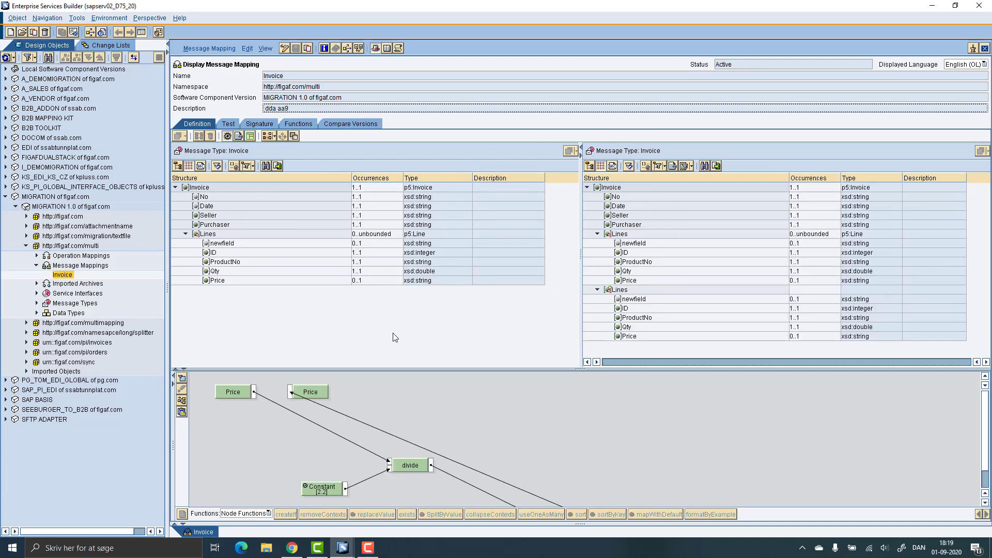
# Step: Filter the CTS+ Browser transport requests by the user's own owner ID
pyautogui.click(292, 547)
pyautogui.click(300, 10)
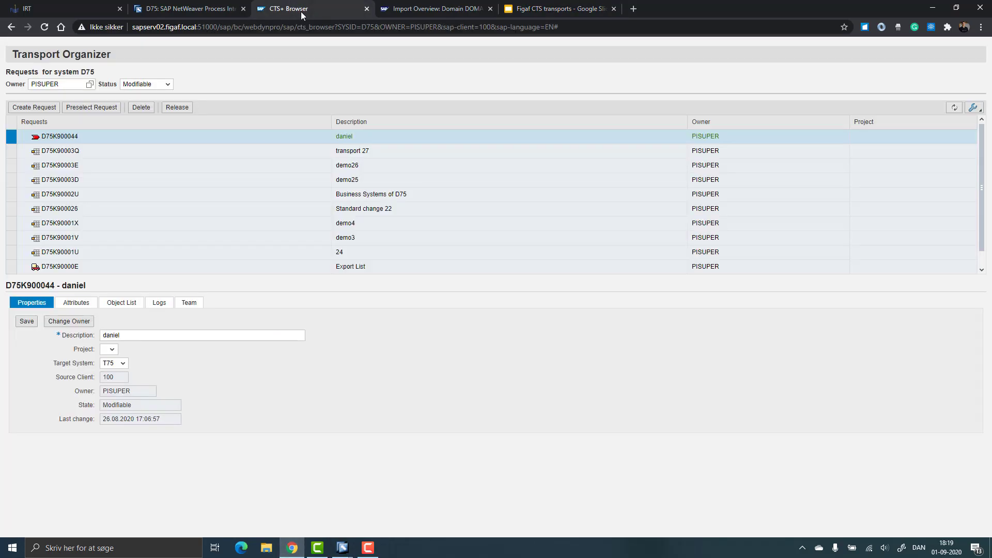
pyautogui.doubleClick(44, 84)
pyautogui.write('DANIEL')
pyautogui.press('Return')
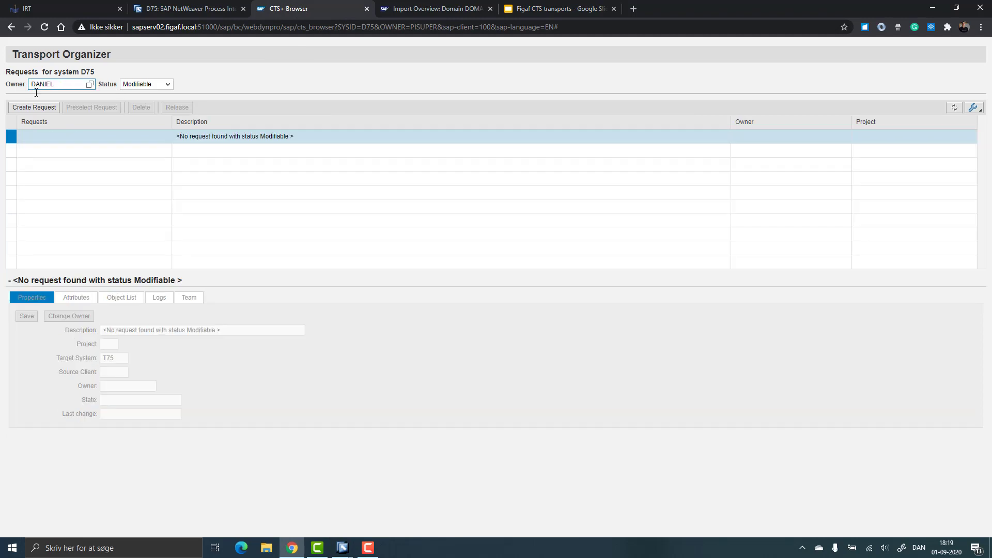
# Step: Create a new transport request with short description Demo222
pyautogui.click(35, 109)
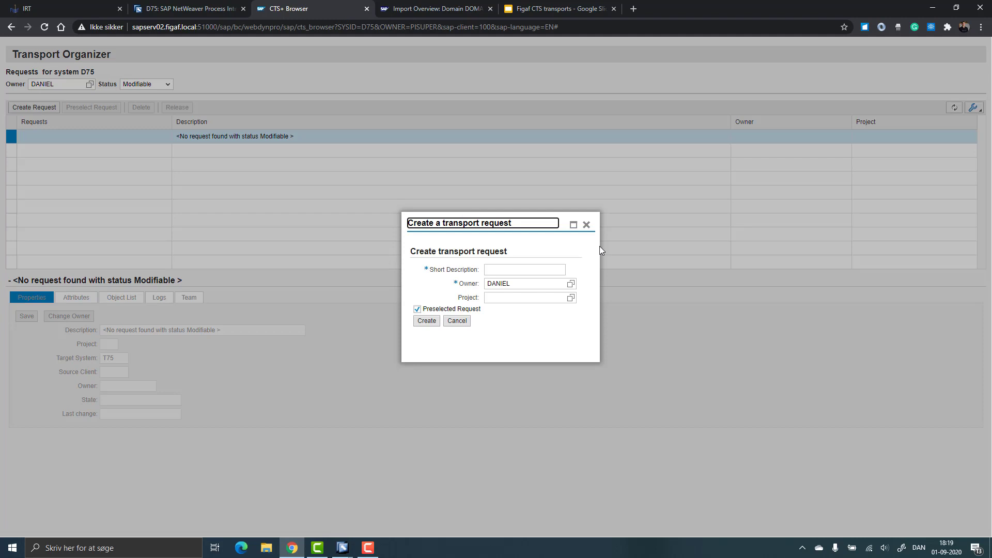
pyautogui.click(551, 268)
pyautogui.write('Demo222')
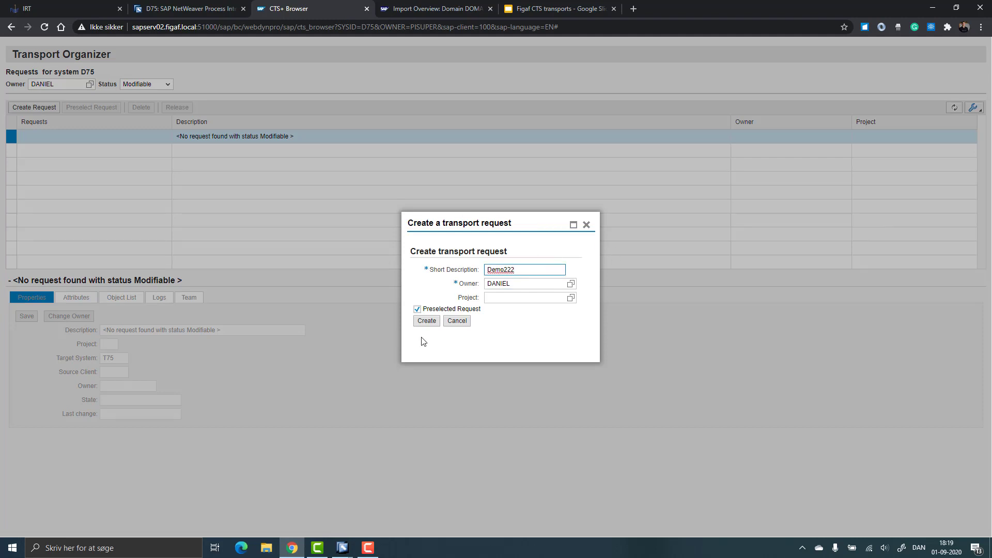
pyautogui.click(427, 322)
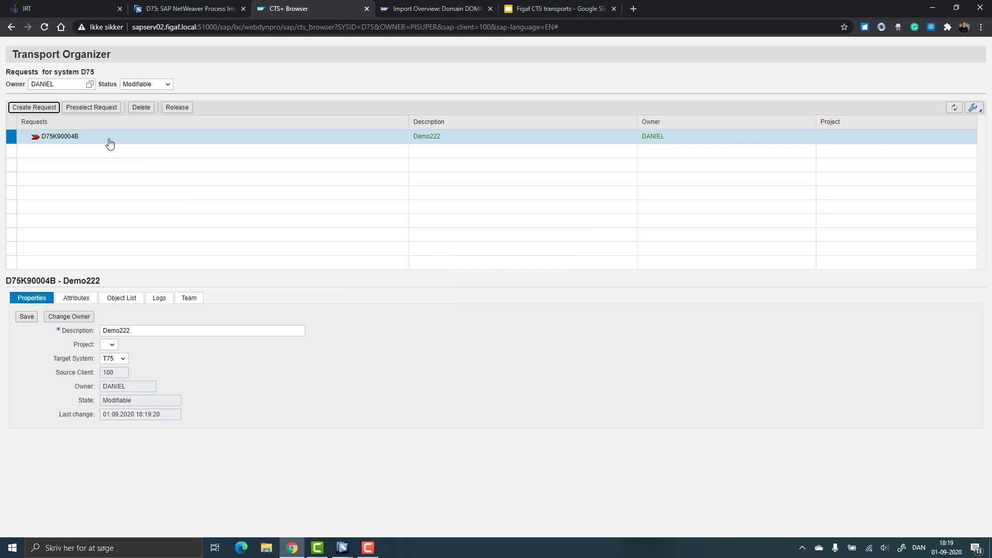
pyautogui.hotkey('alt', 'Tab')
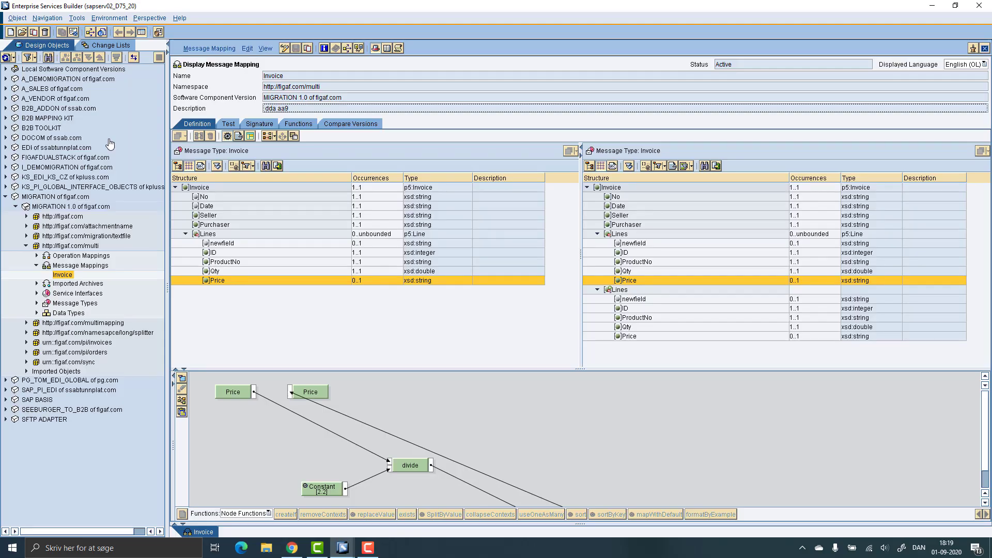
# Step: Locate change list Demo222 under Transportable > MIGRATION 1.0 in the Change Lists view
pyautogui.click(108, 47)
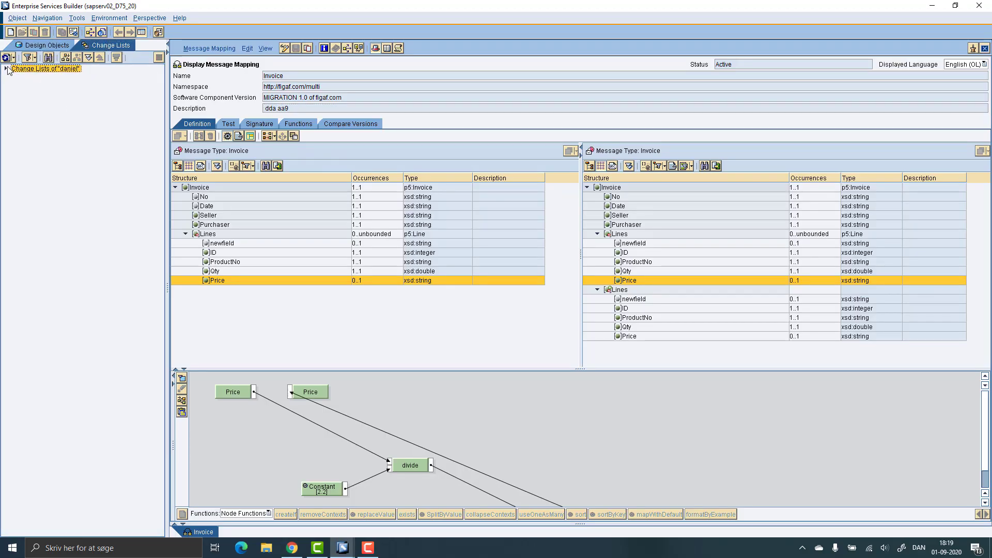
pyautogui.click(5, 69)
pyautogui.click(16, 76)
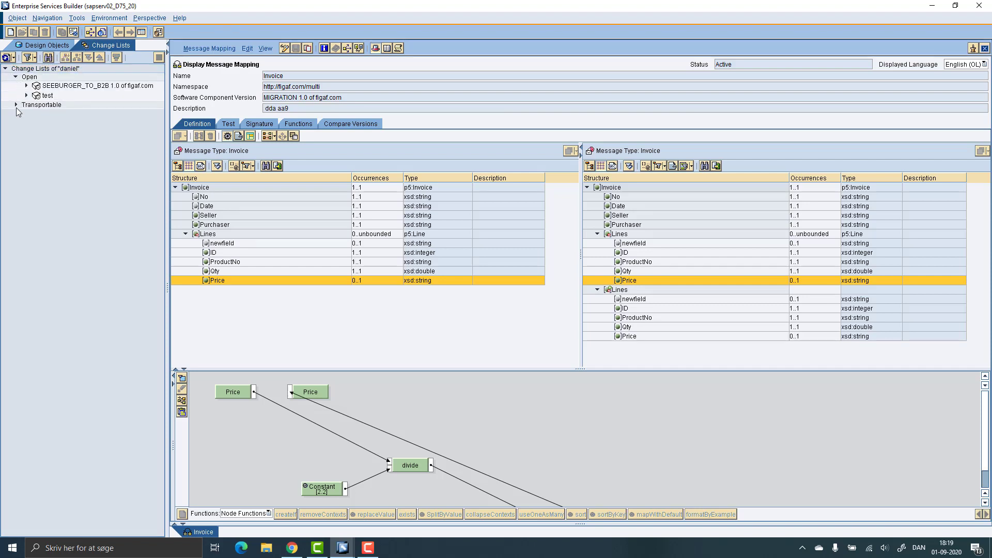
pyautogui.click(16, 105)
pyautogui.click(26, 113)
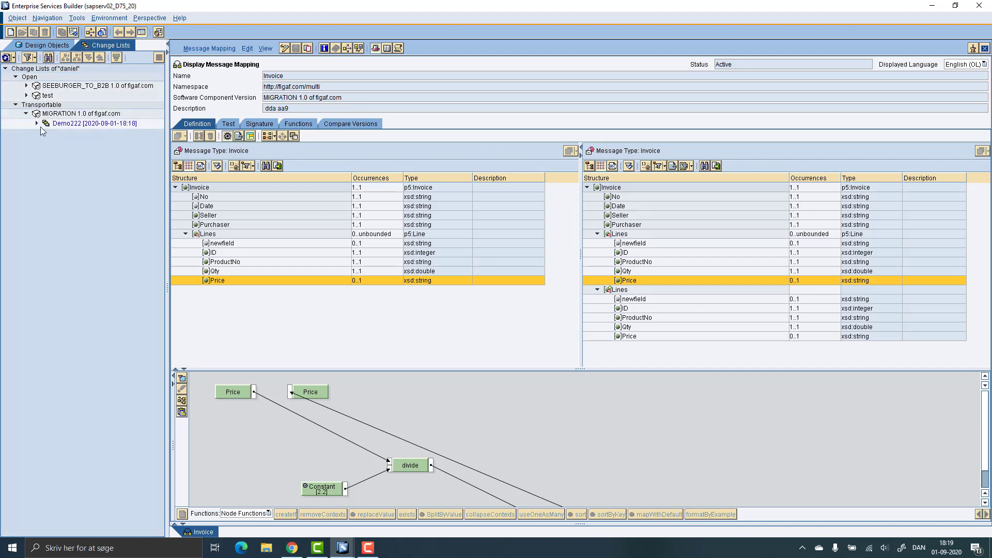
pyautogui.click(36, 123)
# Step: Release Demo222 for CTS transport, exporting it into the Demo222 transport request
pyautogui.rightClick(67, 125)
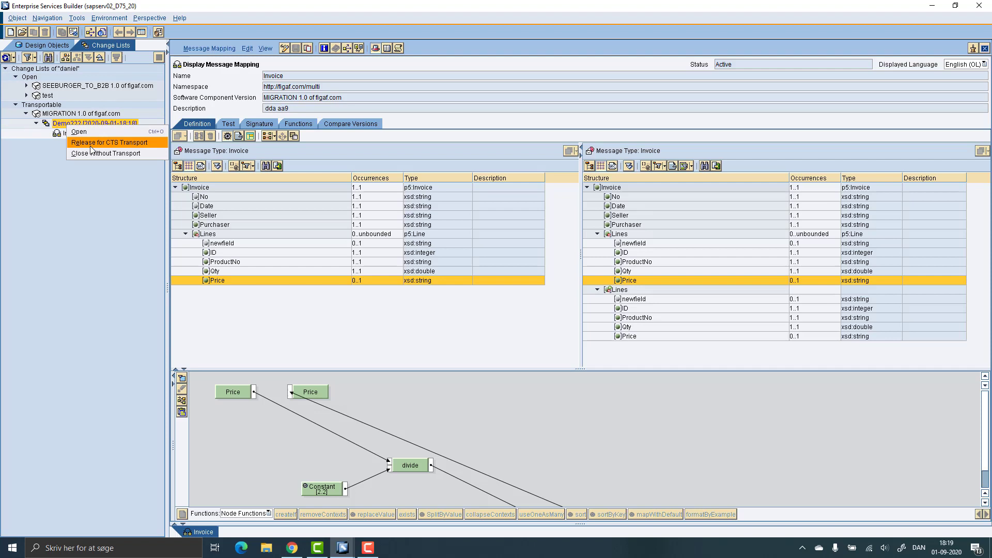
pyautogui.click(92, 142)
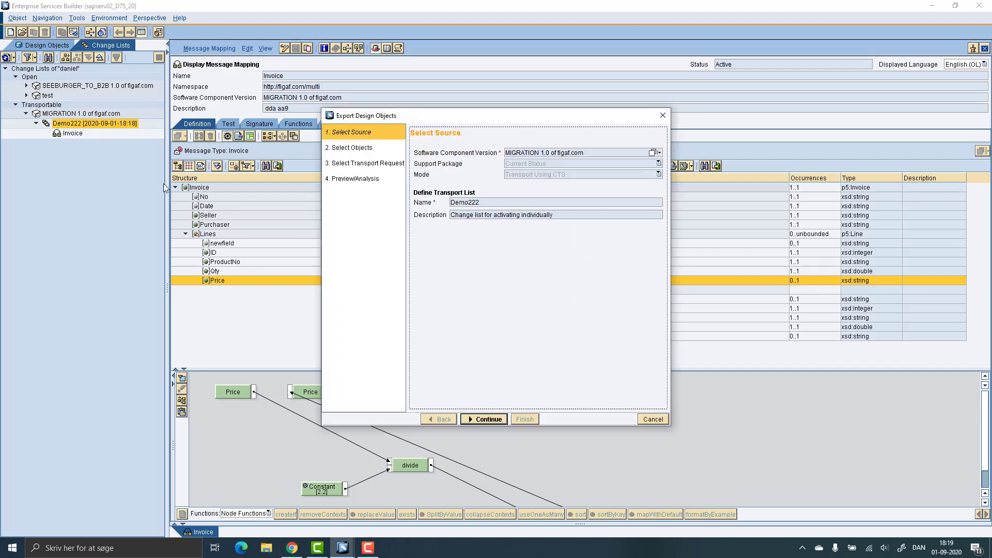
pyautogui.click(496, 420)
pyautogui.click(489, 419)
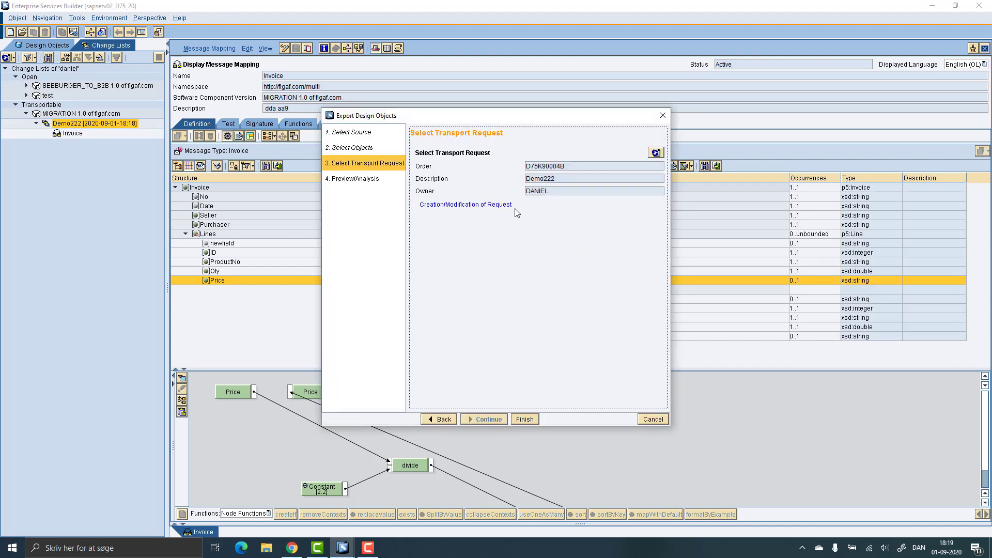
pyautogui.click(523, 419)
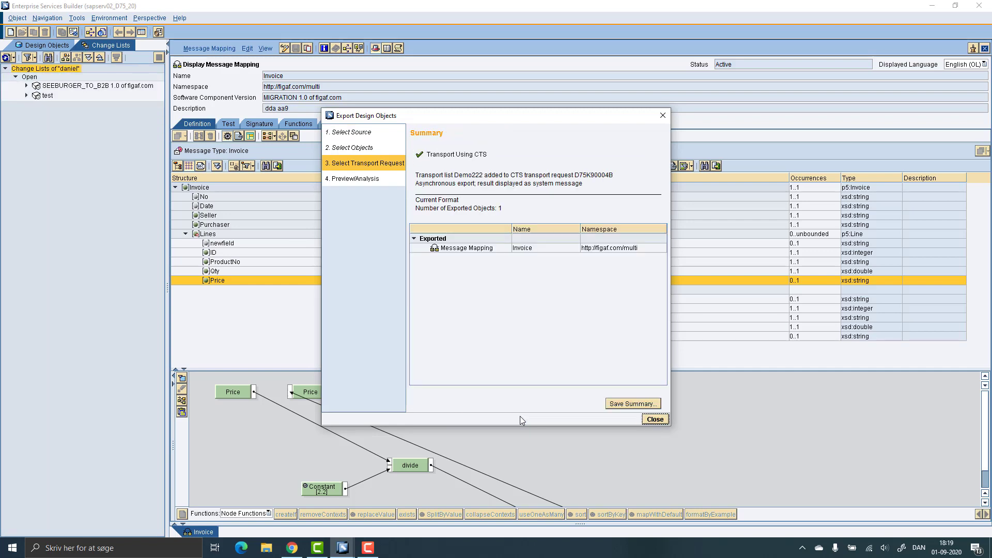
pyautogui.click(662, 423)
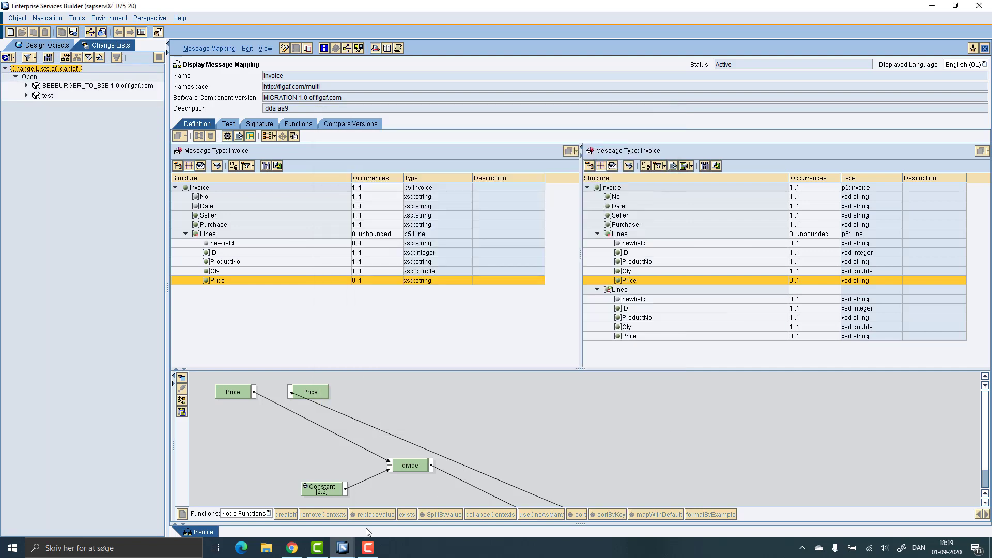
# Step: Open channel MultiSenderFile01 from the MultiSender Invoice01_OA integrated configuration
pyautogui.moveTo(349, 555)
pyautogui.click(386, 515)
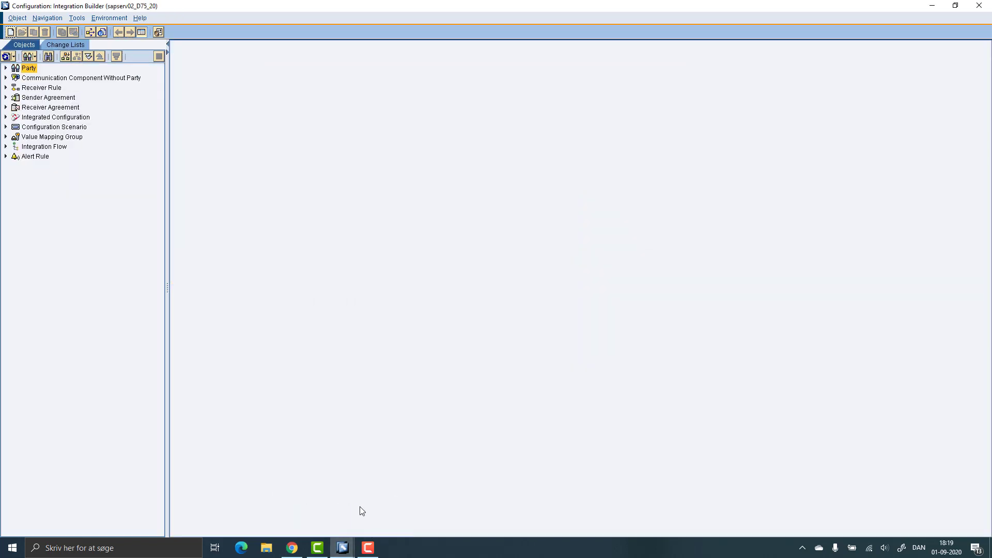
pyautogui.click(6, 117)
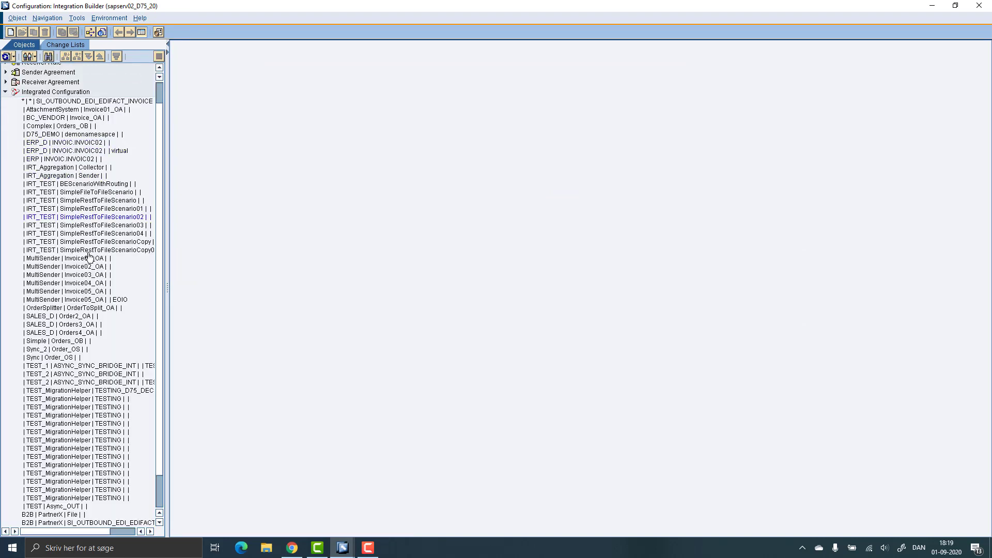
pyautogui.scroll(-2, 93, 428)
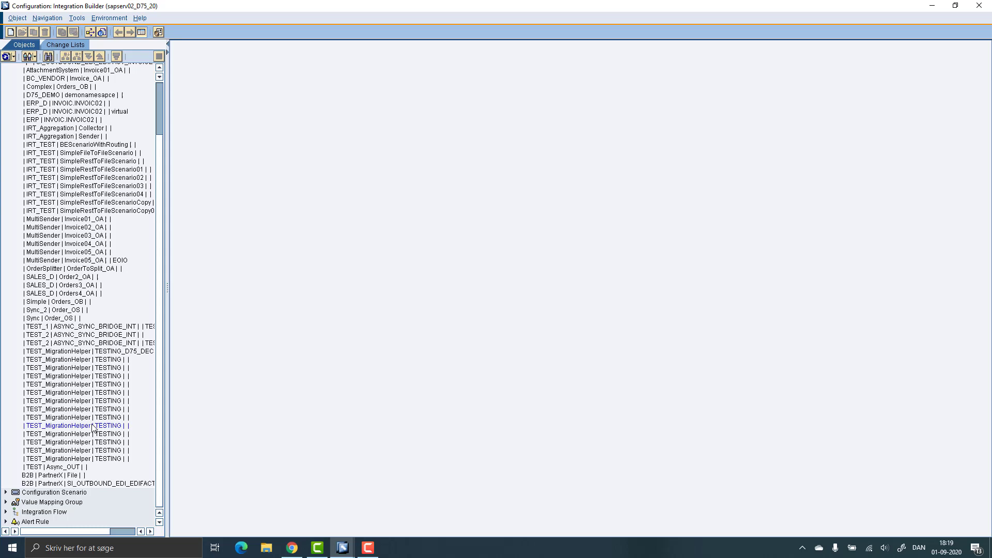
pyautogui.doubleClick(74, 219)
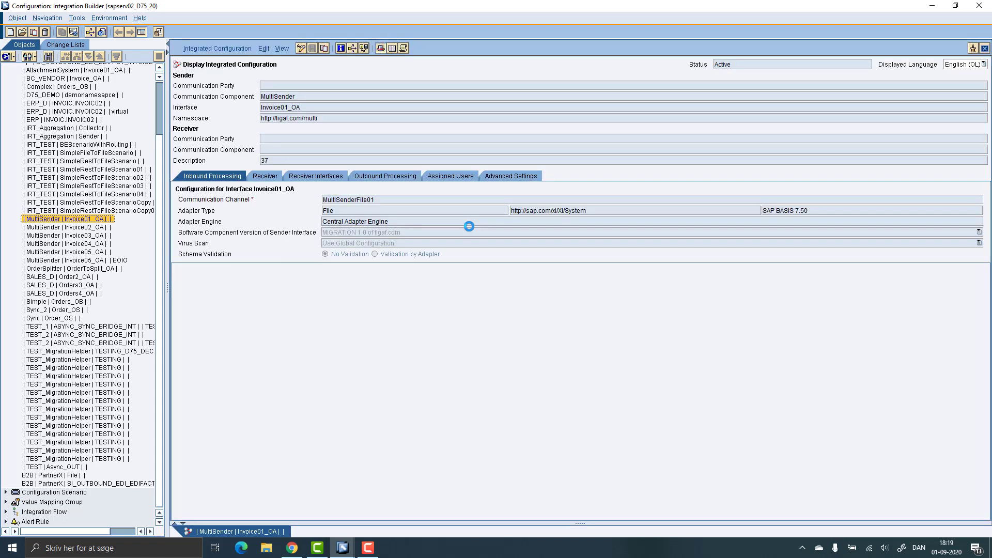
pyautogui.doubleClick(342, 200)
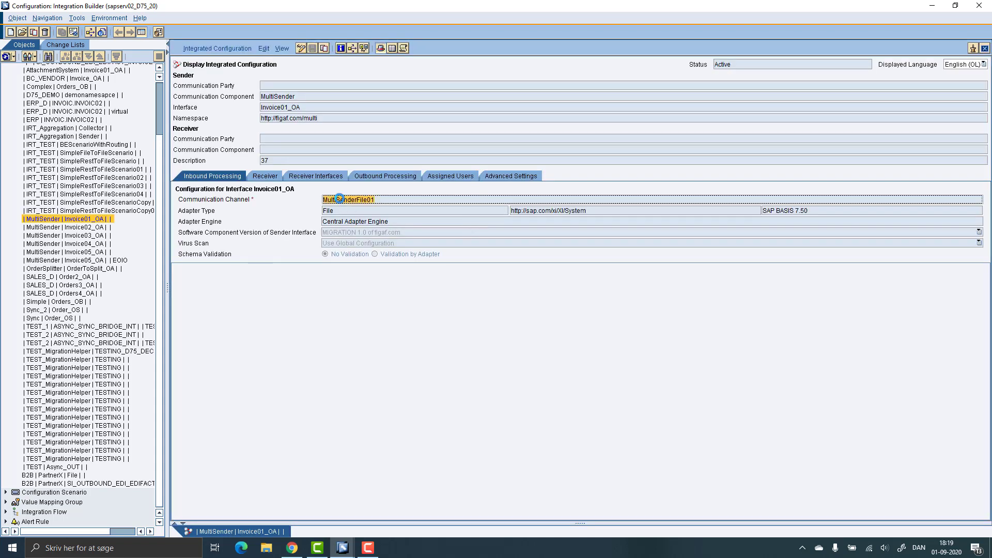
# Step: Change the channel's poll interval from 6001 to 6002 seconds and save it
pyautogui.click(304, 50)
pyautogui.click(234, 196)
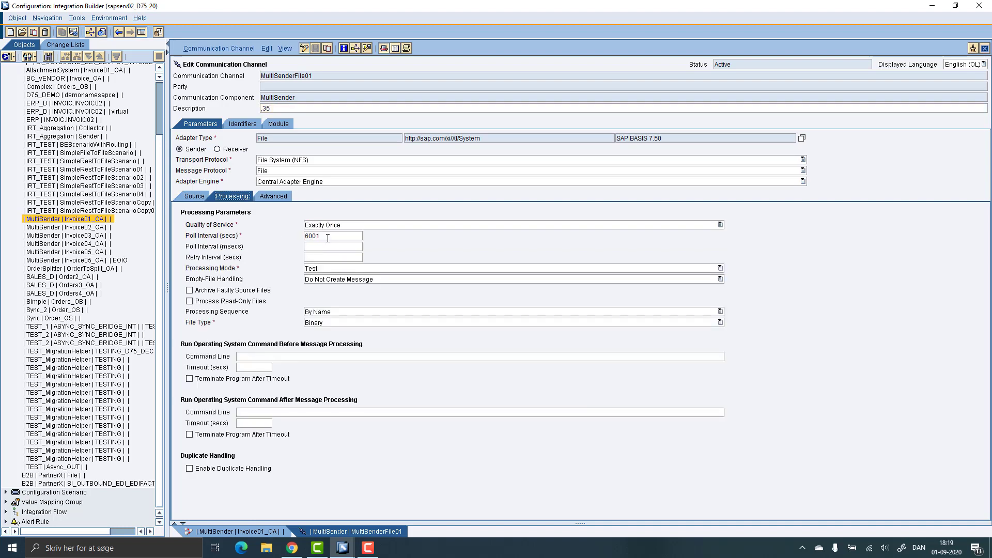
pyautogui.click(329, 237)
pyautogui.press('BackSpace')
pyautogui.write('2')
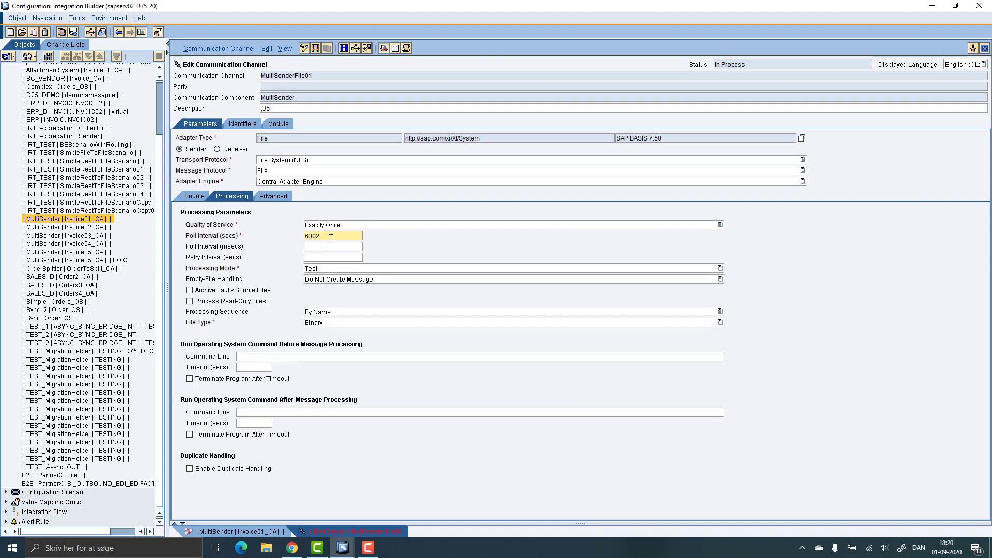
pyautogui.click(305, 48)
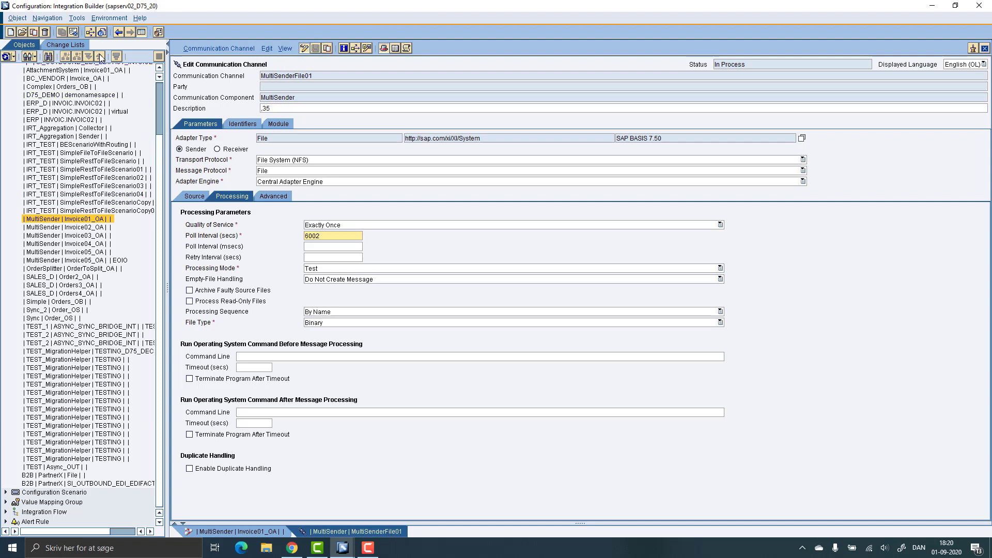
# Step: Activate the standard change list containing the MultiSenderFile01 channel change
pyautogui.click(77, 49)
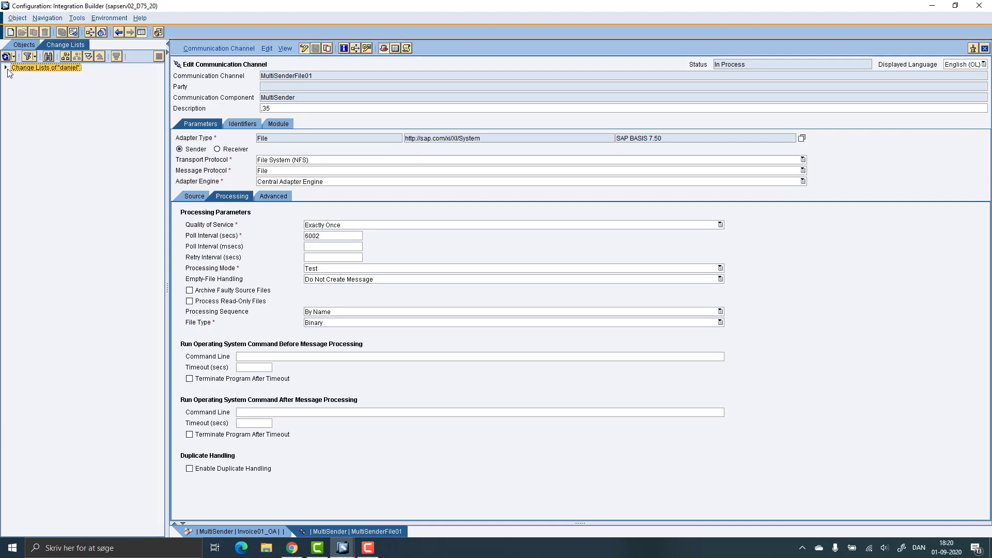
pyautogui.click(15, 76)
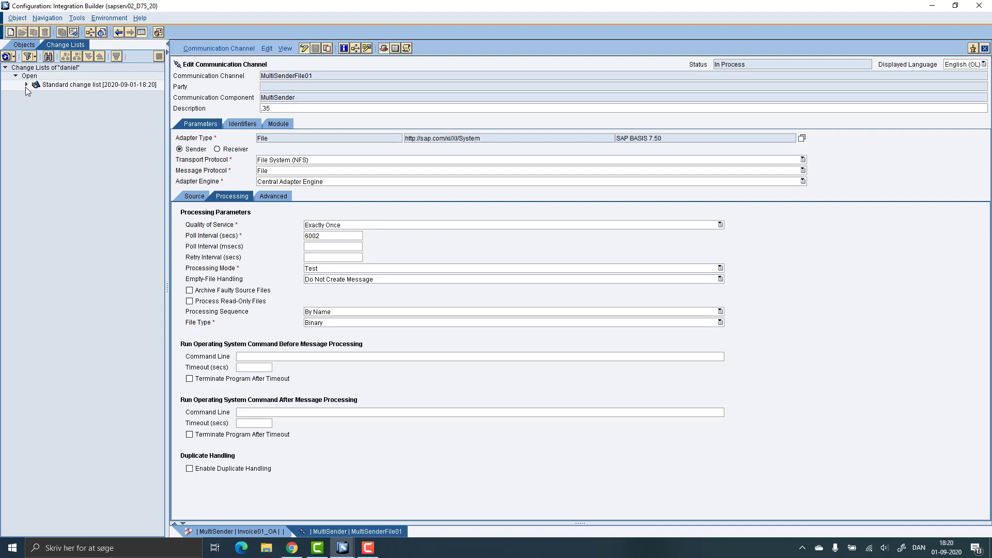
pyautogui.click(26, 84)
pyautogui.rightClick(69, 86)
pyautogui.click(86, 104)
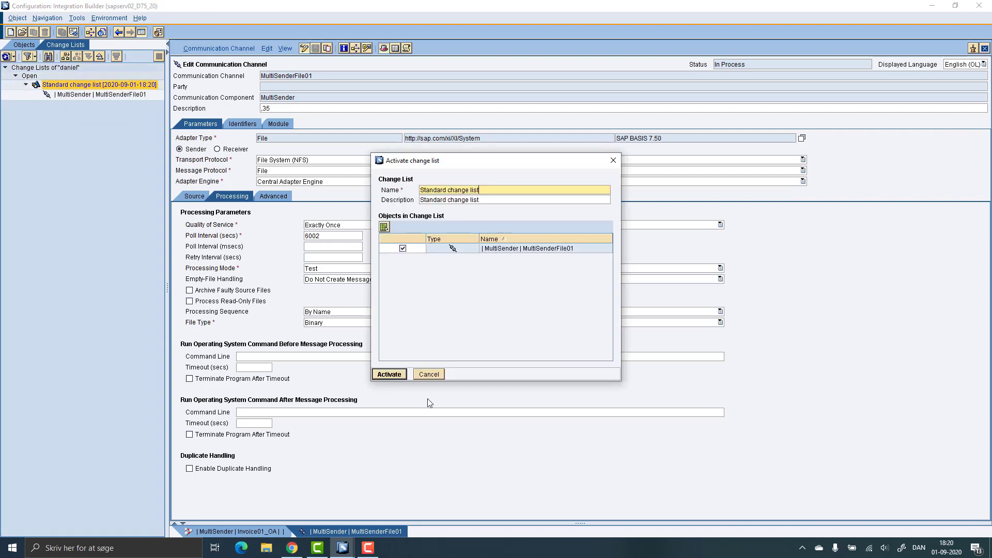
pyautogui.click(397, 369)
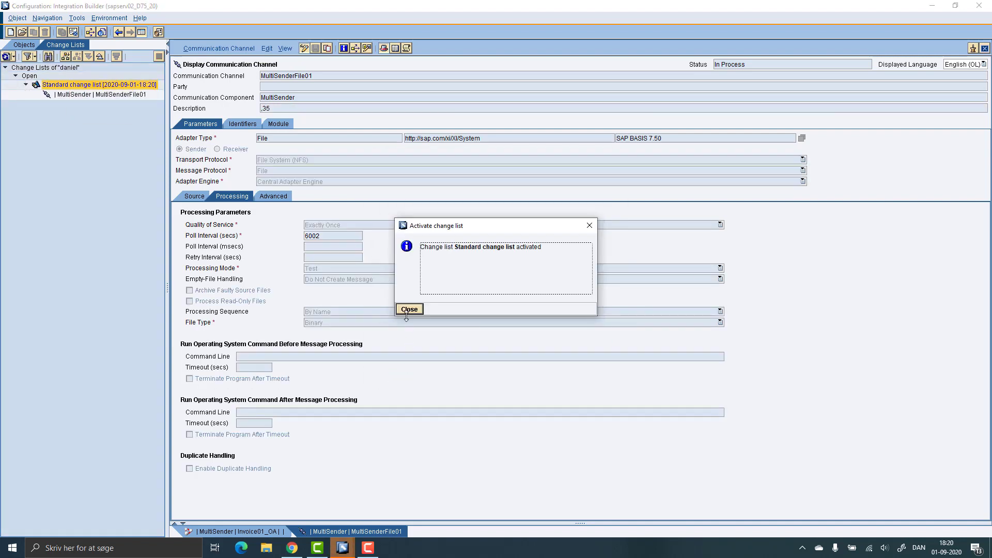
pyautogui.click(409, 309)
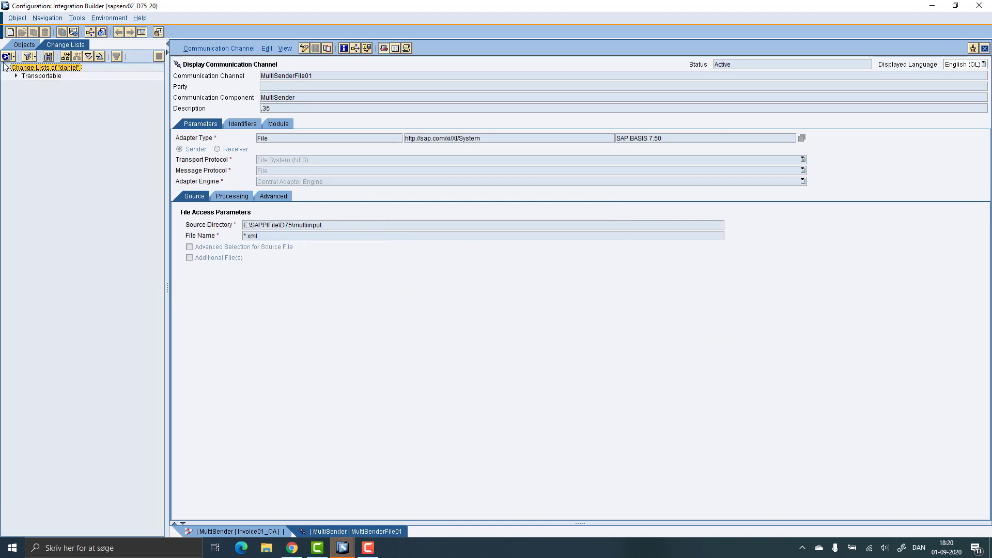
# Step: Release the change list for CTS as transport list Demo222 under request D75K90004B
pyautogui.click(16, 76)
pyautogui.click(26, 84)
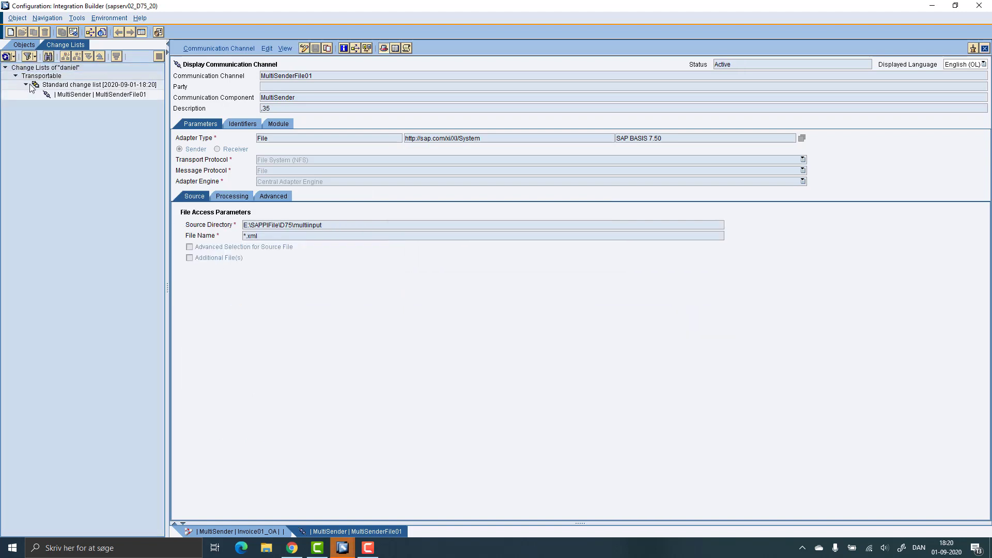
pyautogui.rightClick(79, 85)
pyautogui.click(102, 104)
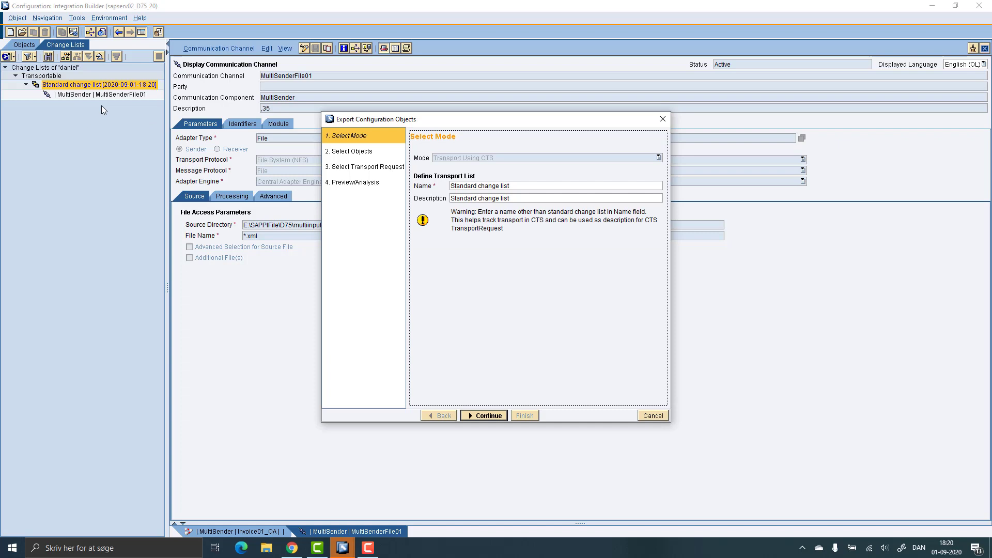
pyautogui.click(524, 186)
pyautogui.write('Demo222')
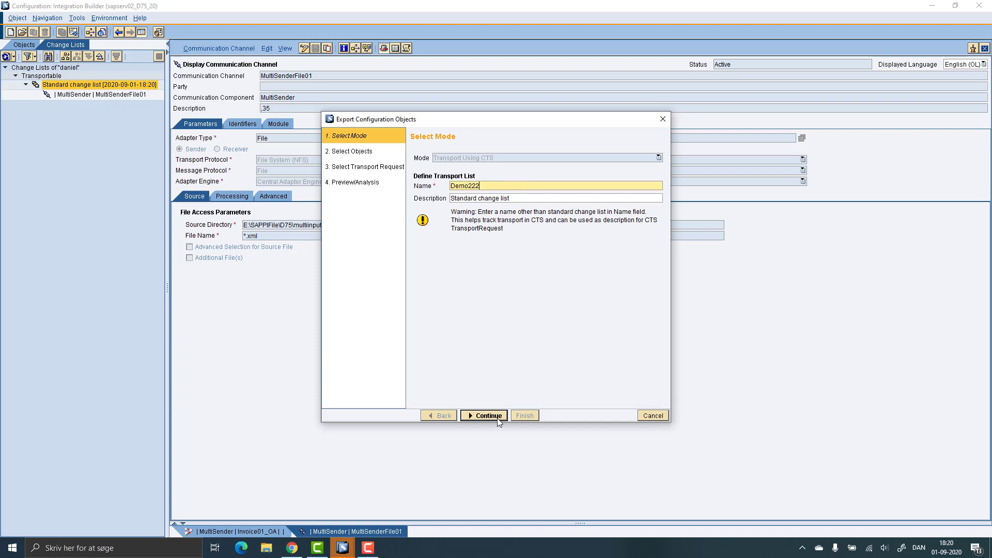
pyautogui.click(501, 420)
pyautogui.click(500, 419)
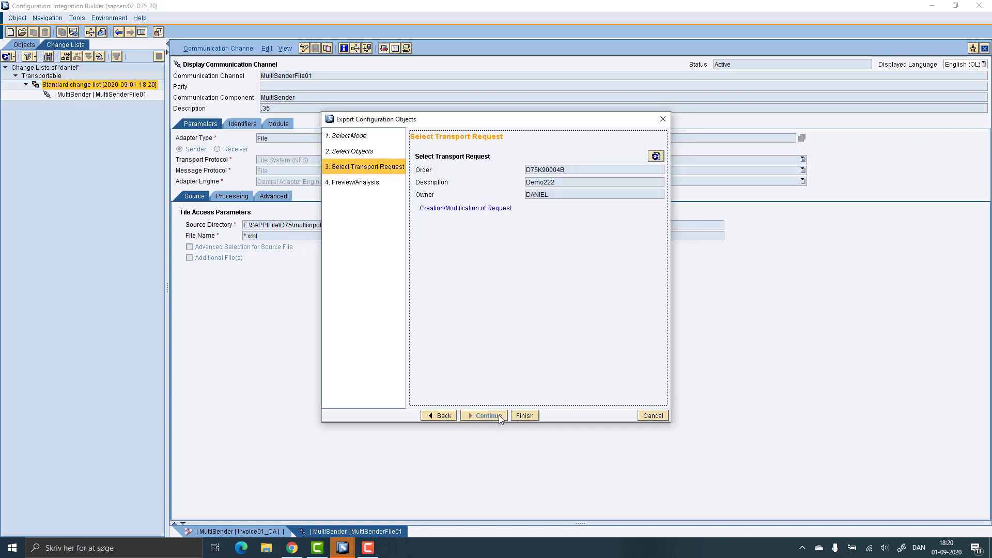
pyautogui.click(514, 416)
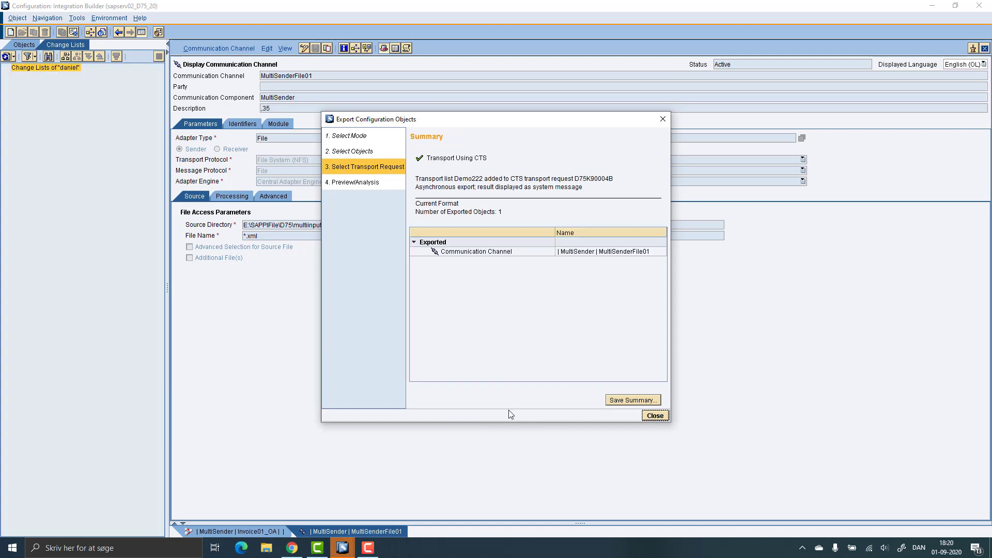
# Step: Close the export summary and the Demo222 sent-to-CTS notice, then switch windows
pyautogui.click(647, 416)
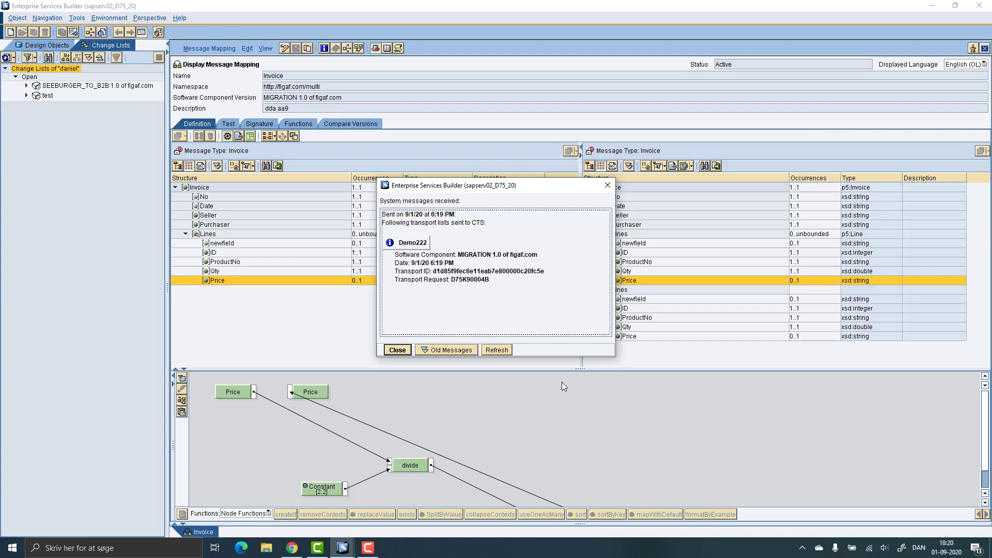
pyautogui.click(397, 350)
pyautogui.hotkey('alt', 'Tab')
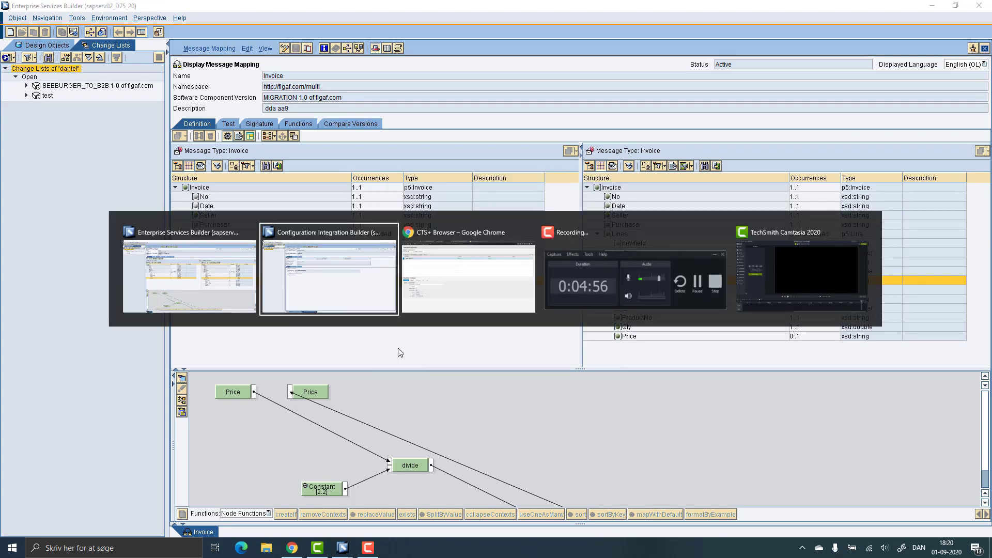
# Step: Synchronize agent D75's tracked objects in Figaf IRT, processing 3175 objects
pyautogui.hotkey('alt', 'Tab')
pyautogui.click(38, 9)
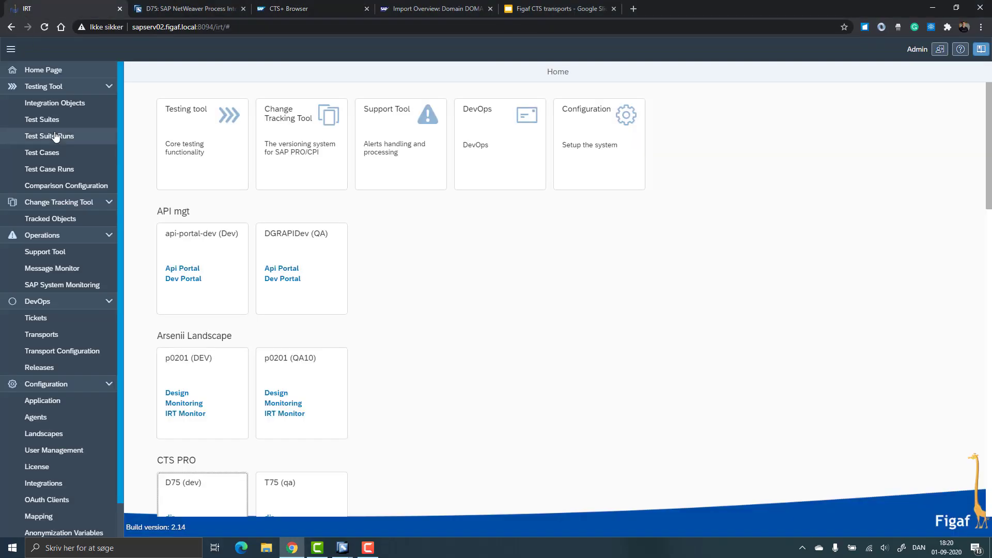
pyautogui.click(62, 217)
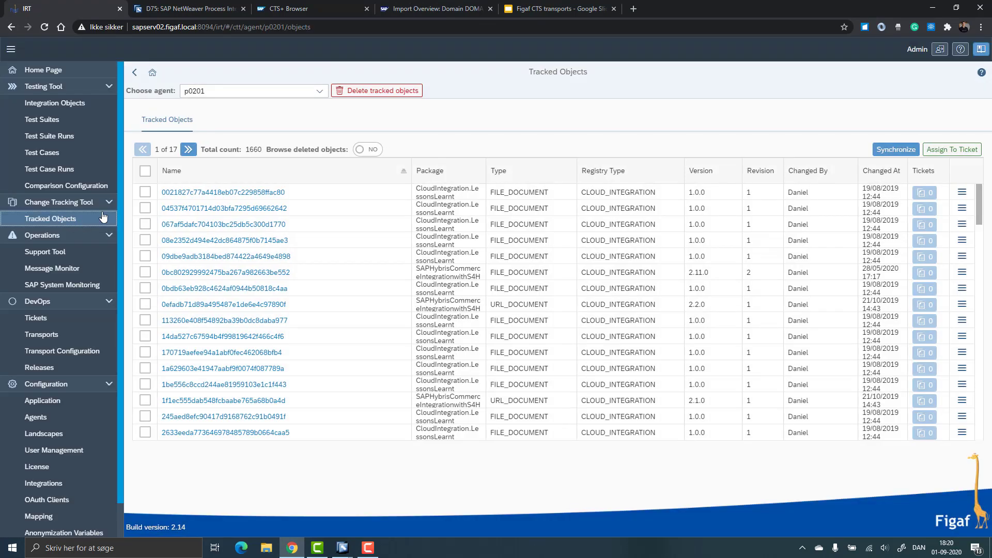
pyautogui.click(319, 91)
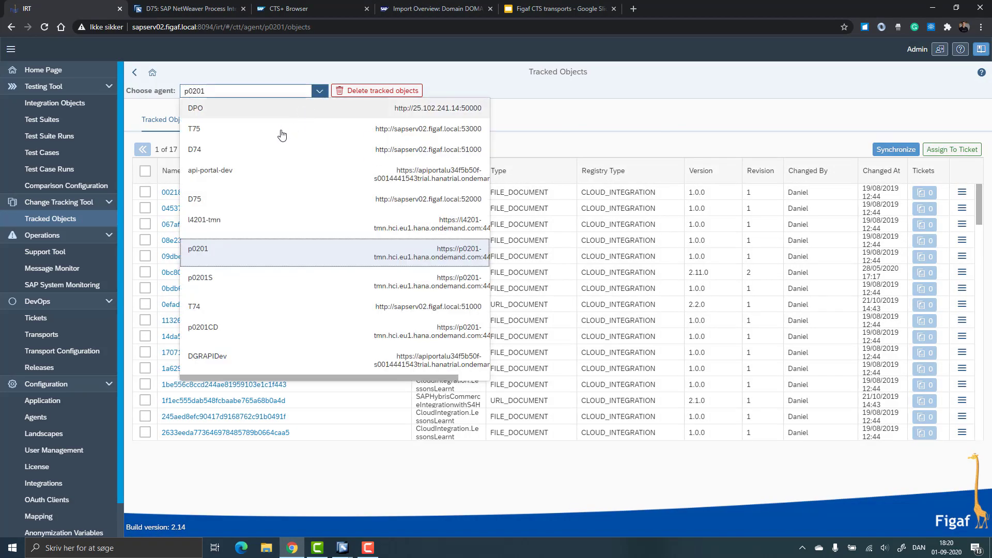
pyautogui.click(259, 207)
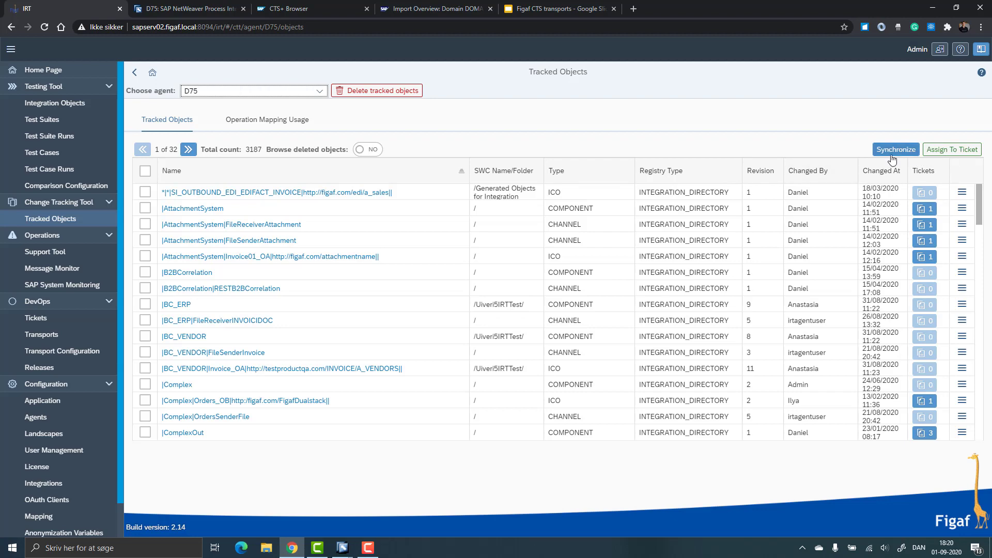
pyautogui.click(893, 150)
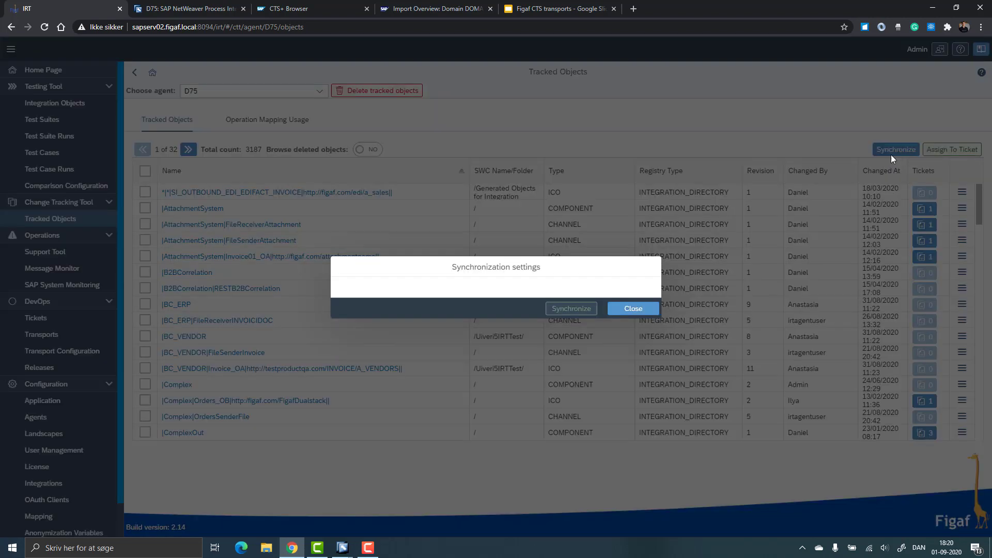
pyautogui.click(571, 323)
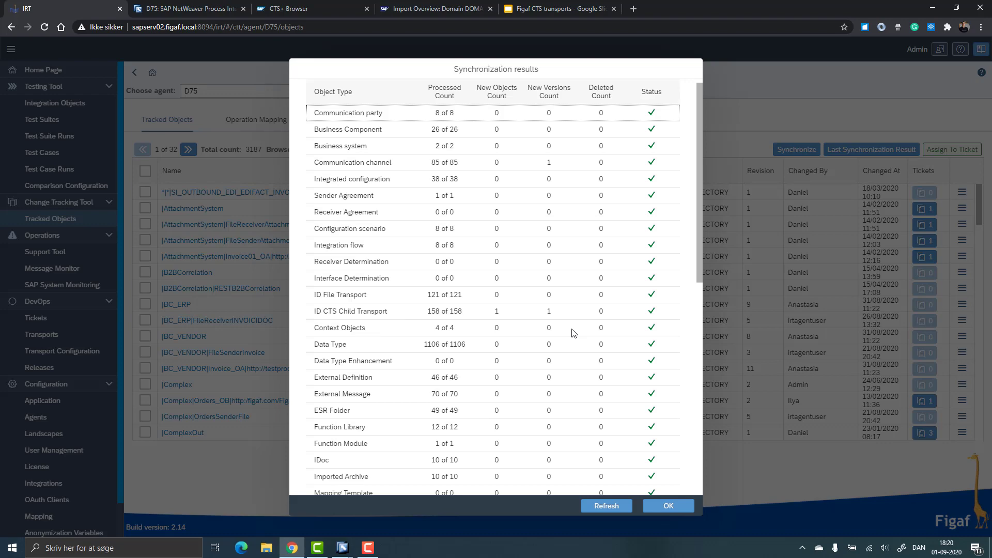
pyautogui.scroll(-6, 572, 333)
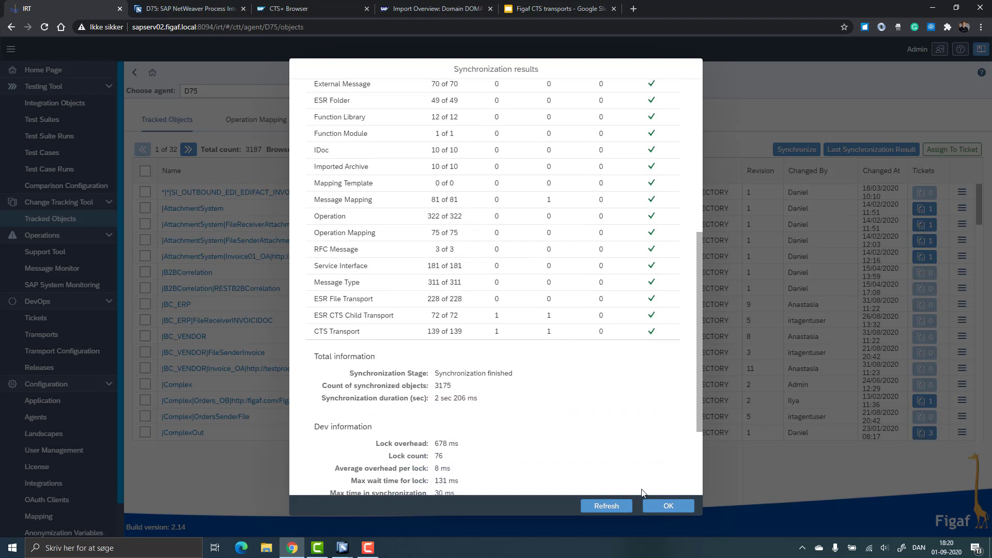
pyautogui.click(667, 508)
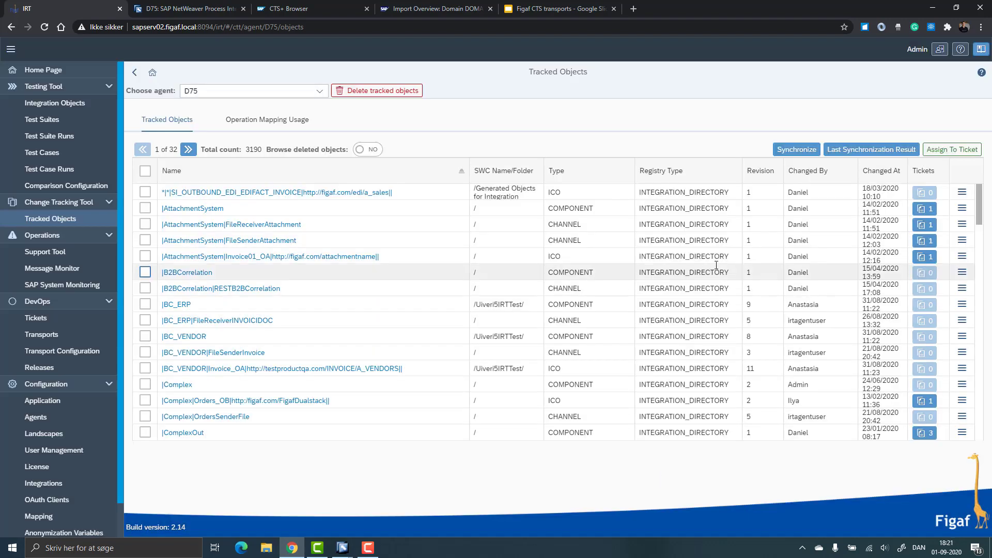
# Step: Sort by Changed At newest first, open D75K90004B|Export, and show MultiSenderFile01's versions
pyautogui.click(891, 173)
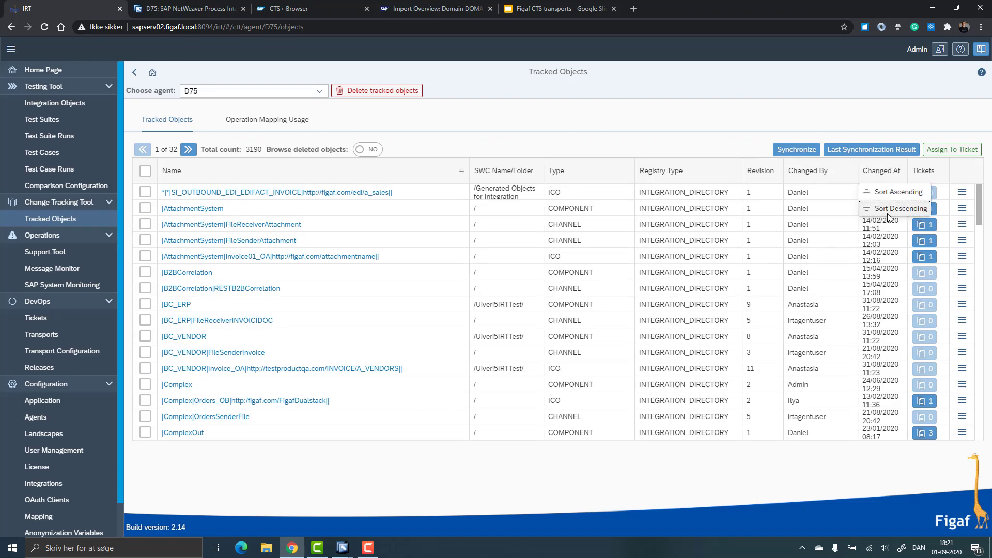
pyautogui.click(891, 213)
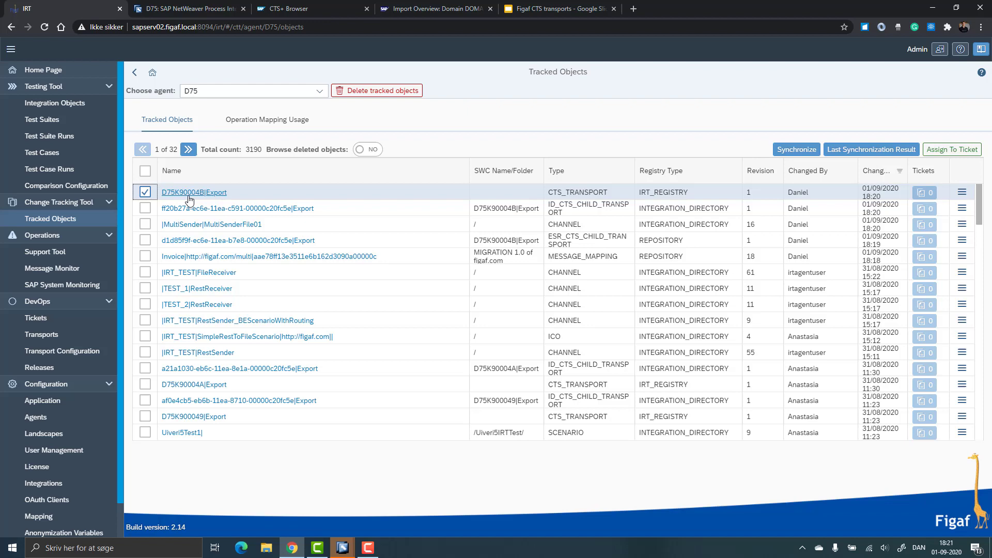
pyautogui.click(187, 194)
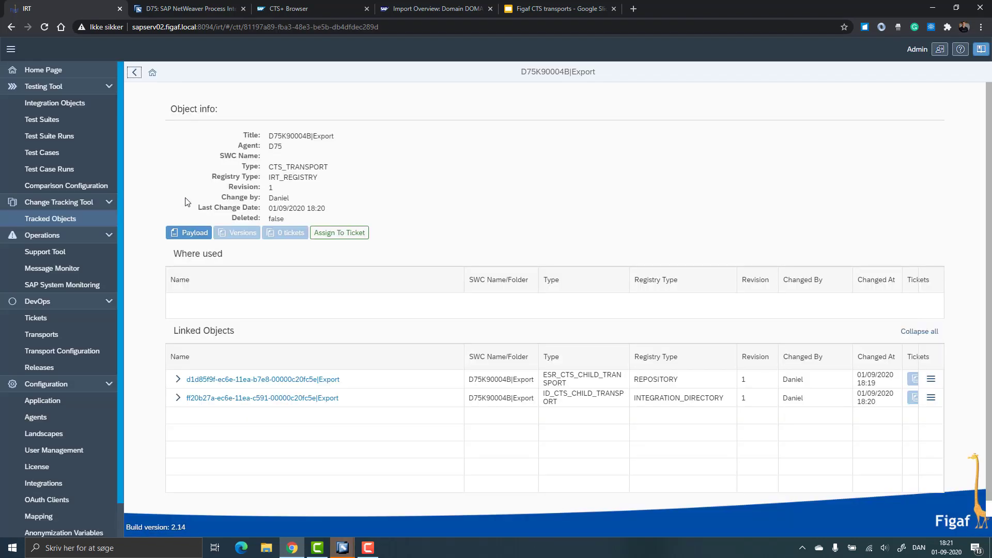
pyautogui.click(178, 379)
pyautogui.click(178, 416)
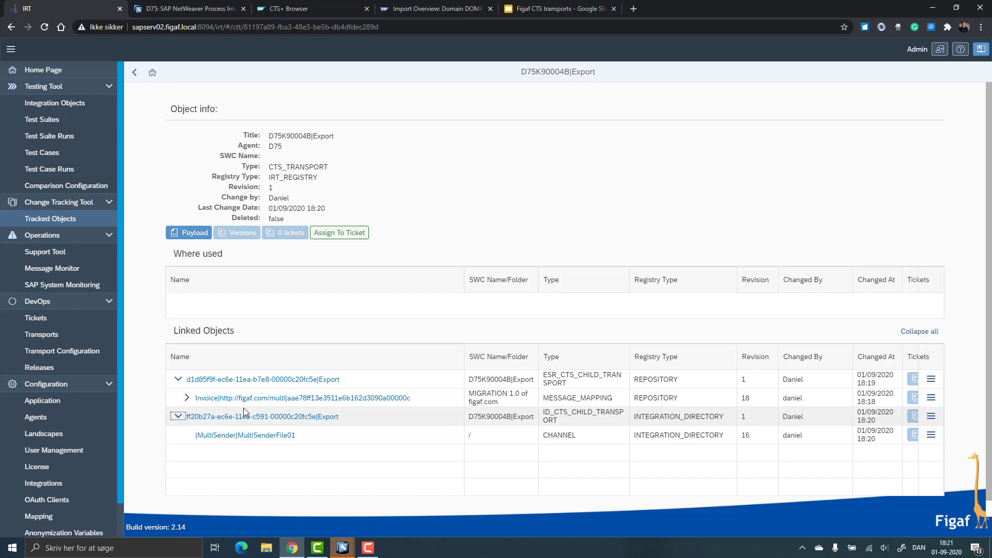
pyautogui.click(242, 435)
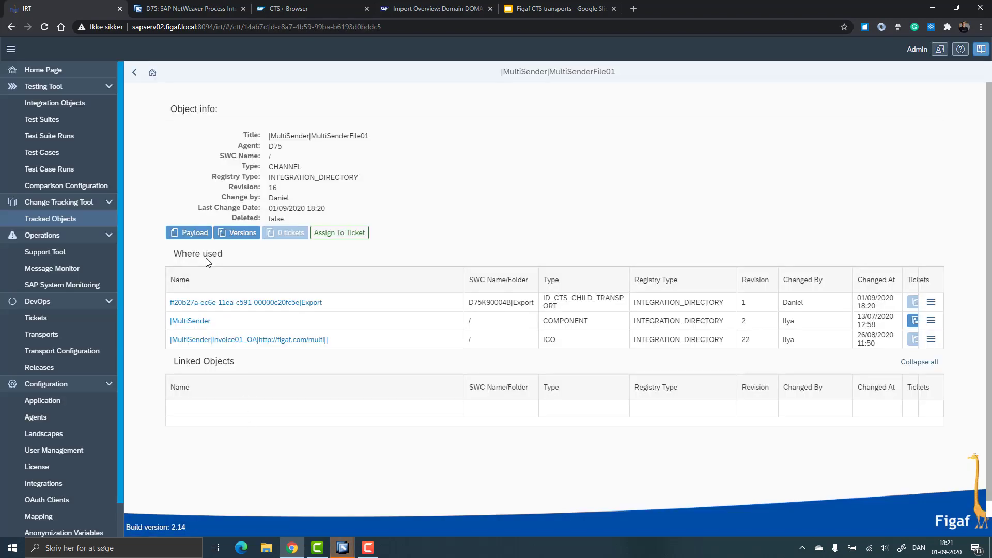
pyautogui.click(233, 234)
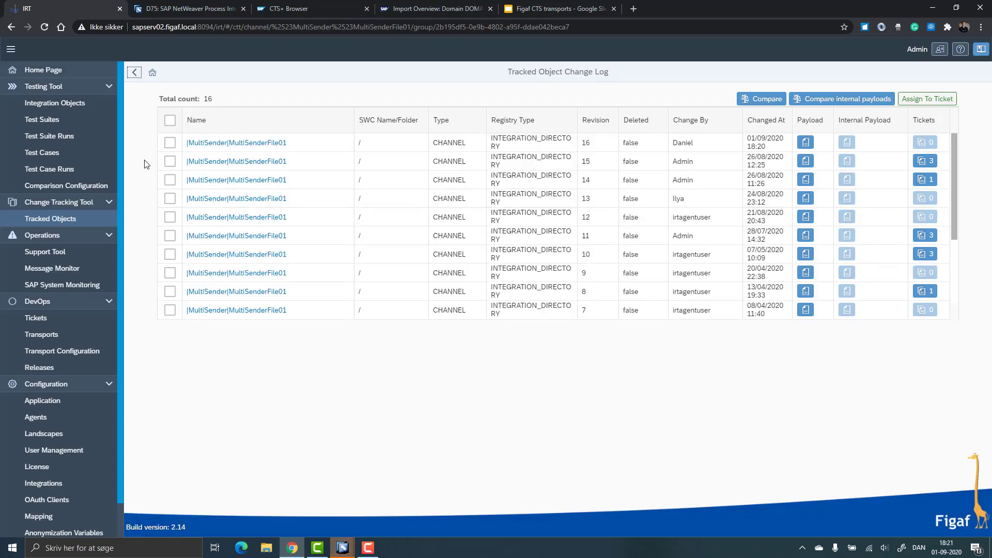
# Step: Compare channel revisions 15 and 16, seeing poll interval change 6001 to 6002, then go back
pyautogui.click(170, 161)
pyautogui.click(171, 143)
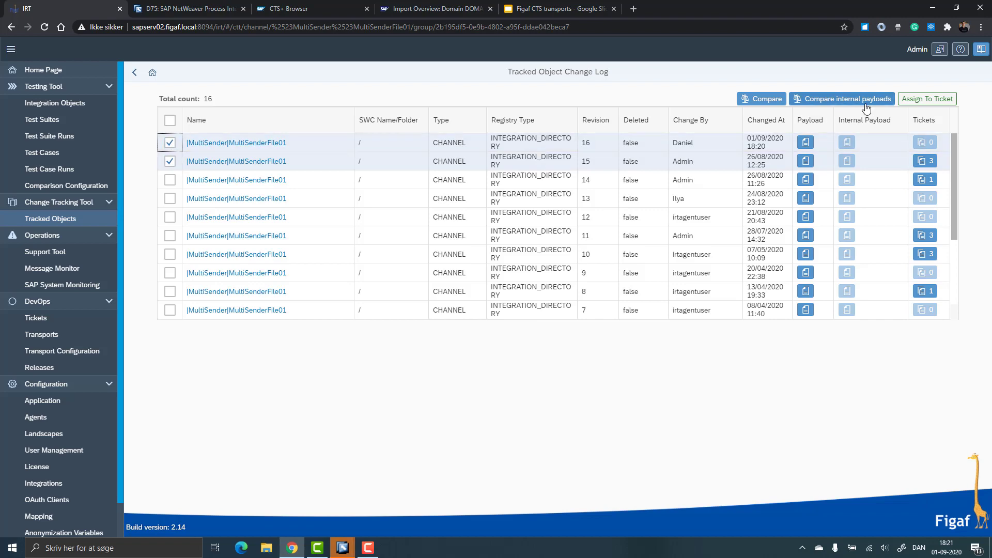
pyautogui.click(760, 99)
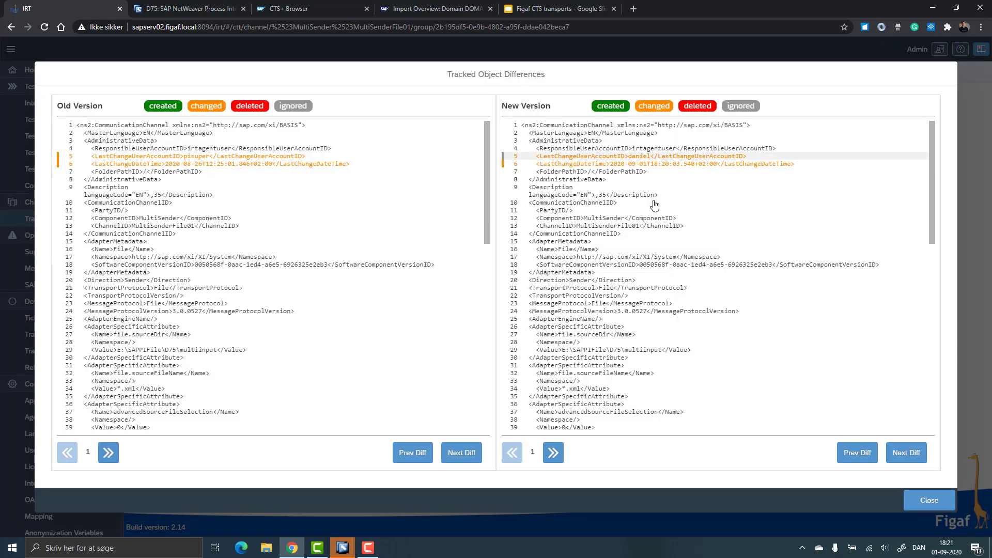
pyautogui.click(468, 453)
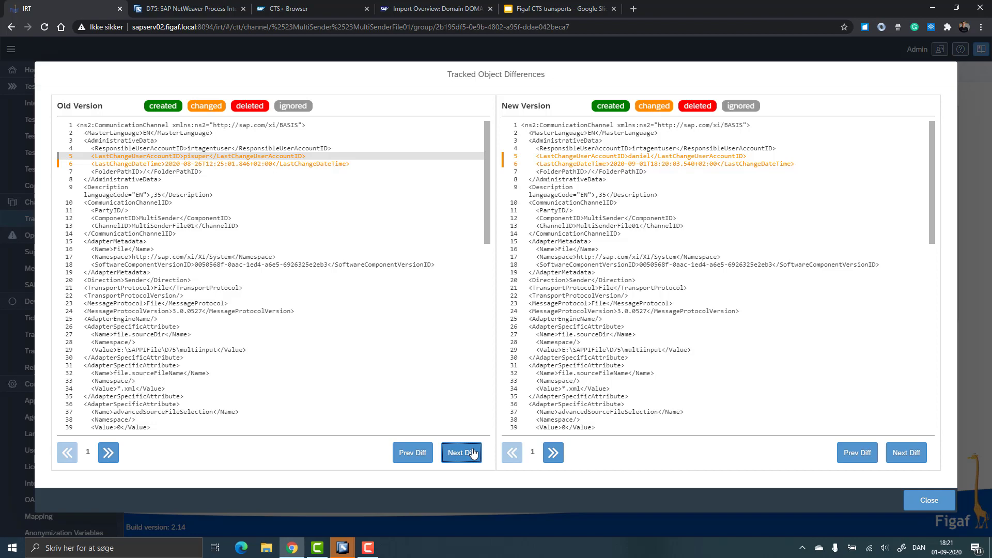
pyautogui.click(471, 453)
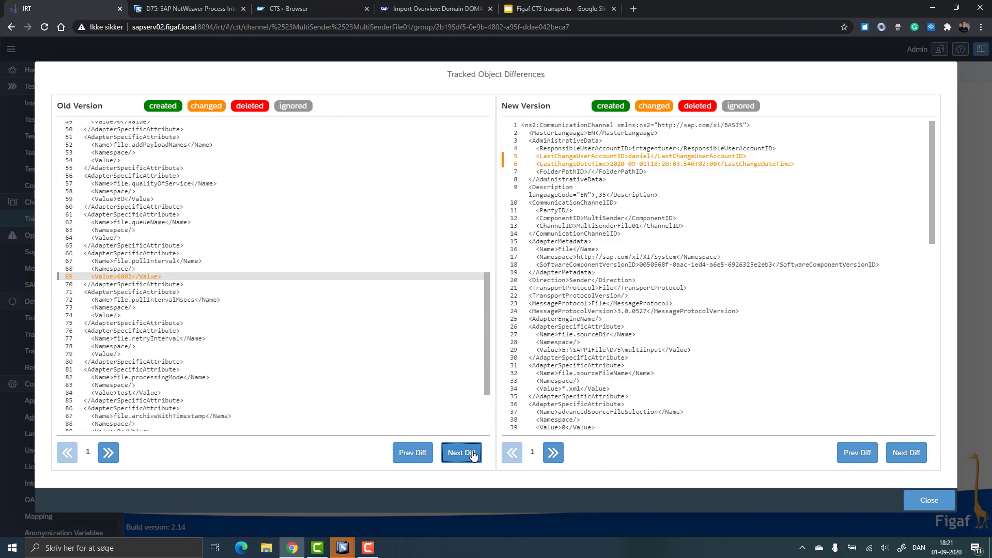
pyautogui.click(900, 453)
pyautogui.click(900, 453)
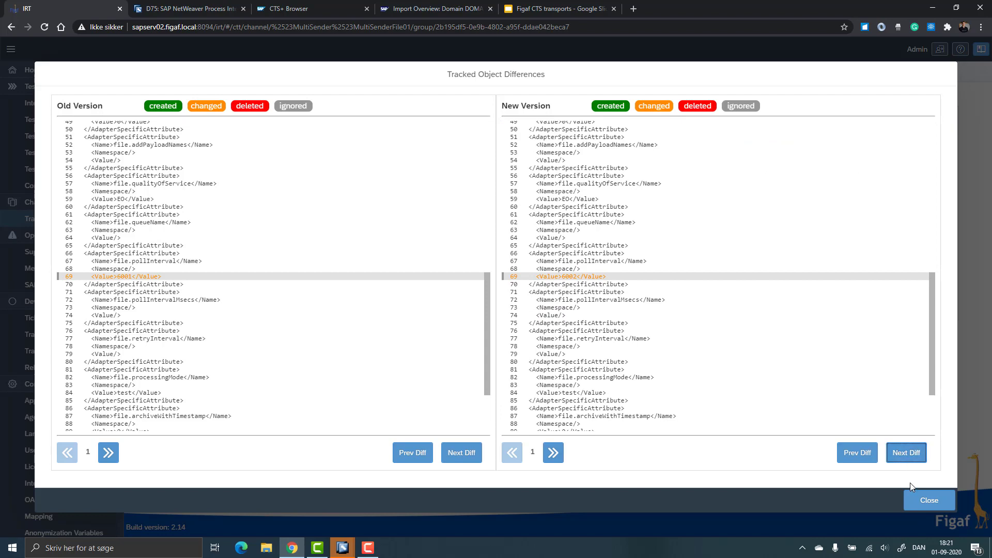
pyautogui.click(918, 502)
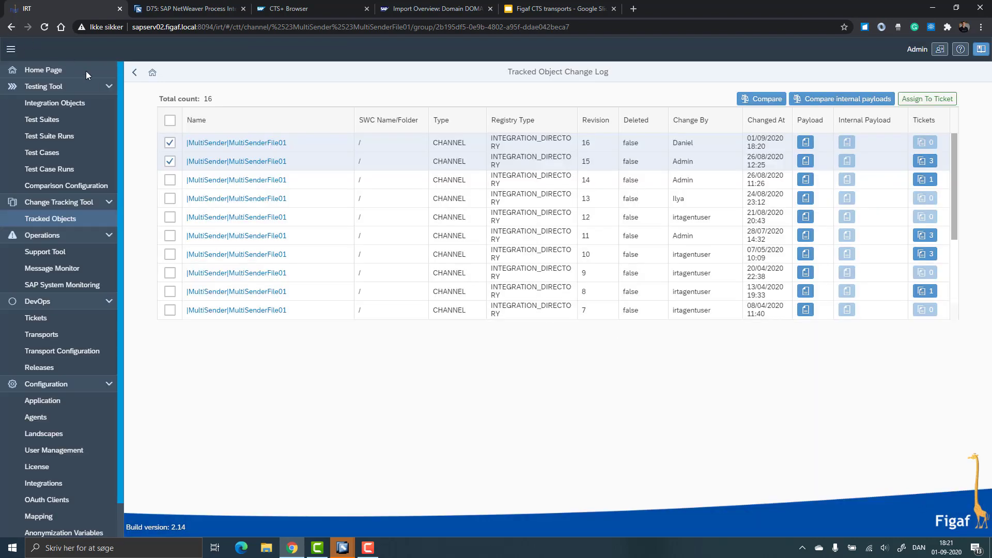
pyautogui.click(135, 73)
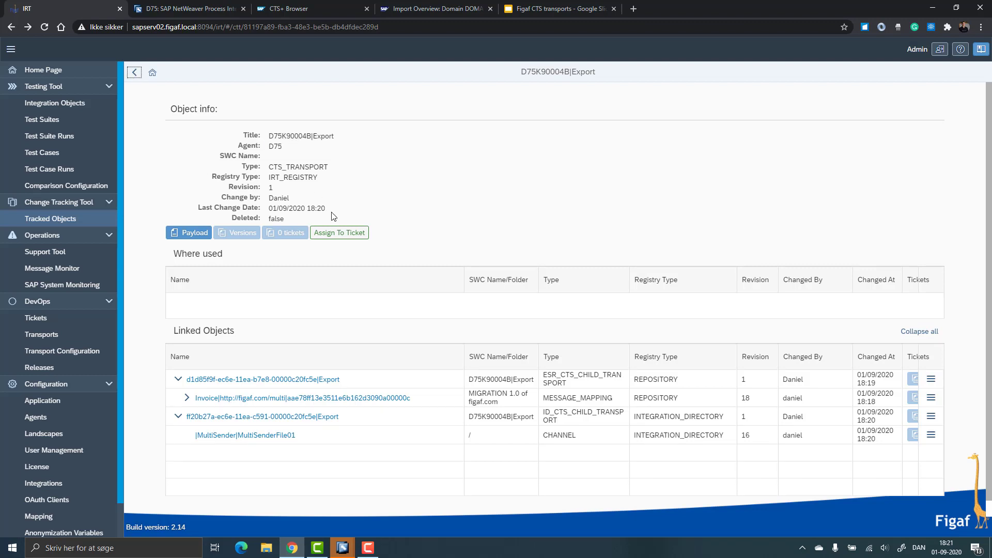
# Step: Assign the transport to new ticket Demo222 on landscape PI CTS with external ticket id and description
pyautogui.click(341, 233)
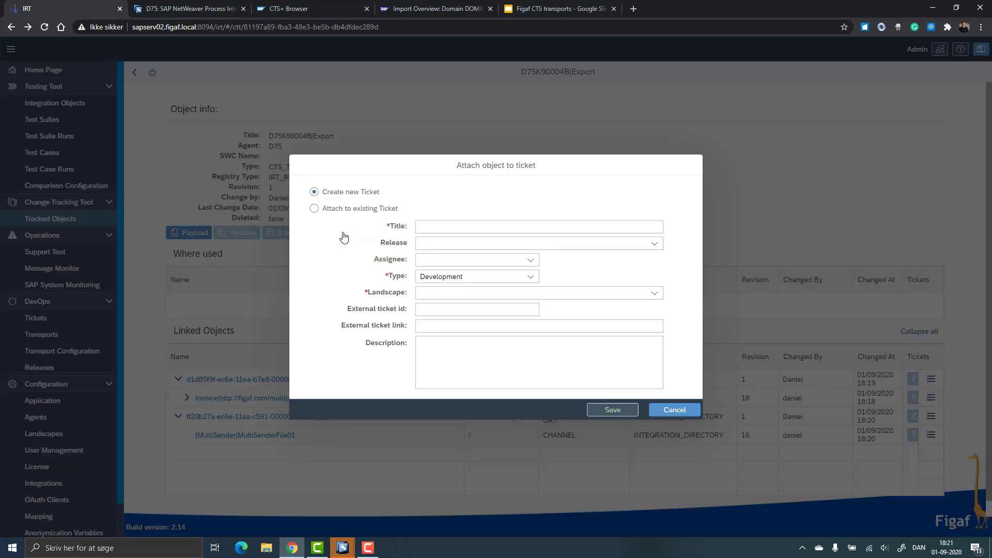
pyautogui.click(427, 231)
pyautogui.write('Demo222')
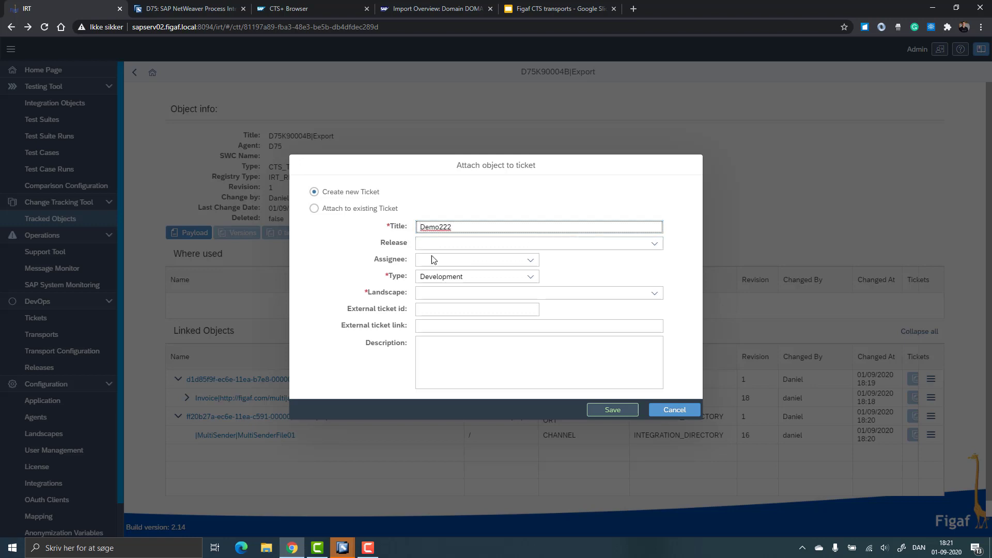
pyautogui.click(655, 294)
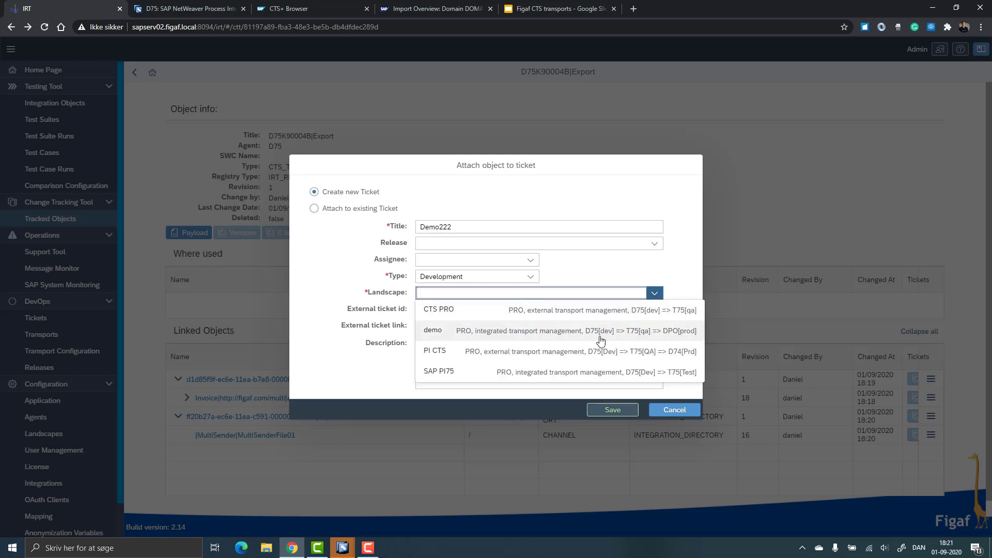
pyautogui.click(591, 358)
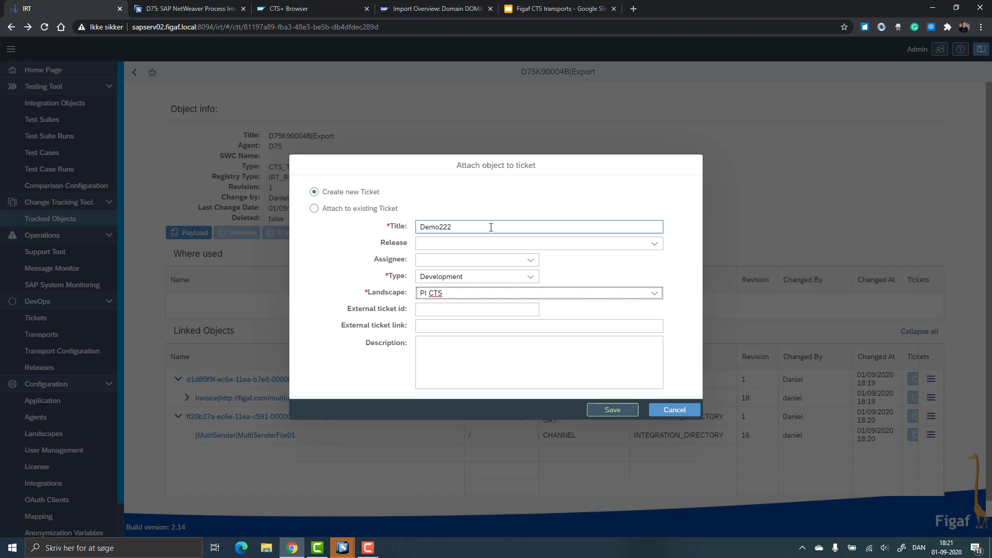
pyautogui.click(456, 308)
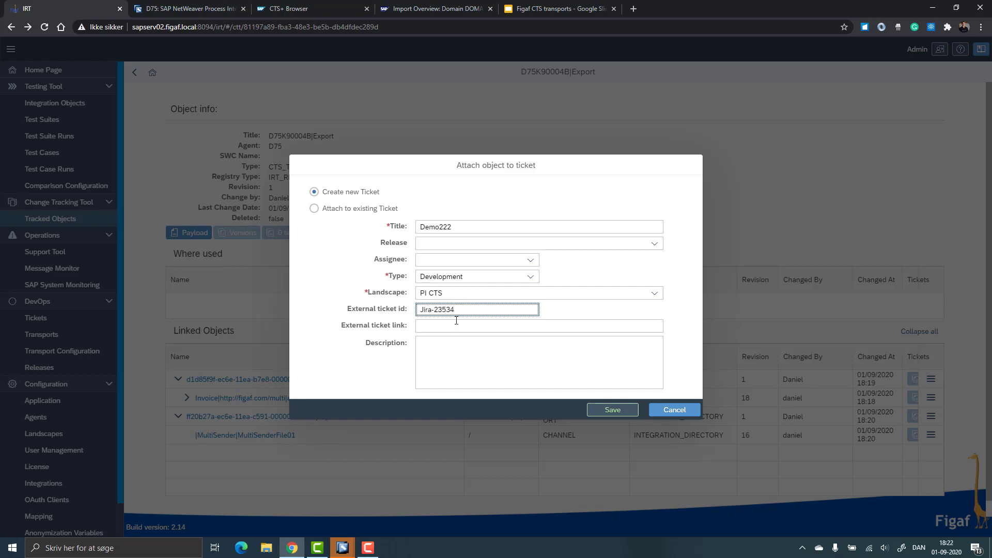
pyautogui.click(463, 358)
pyautogui.write('Demo222')
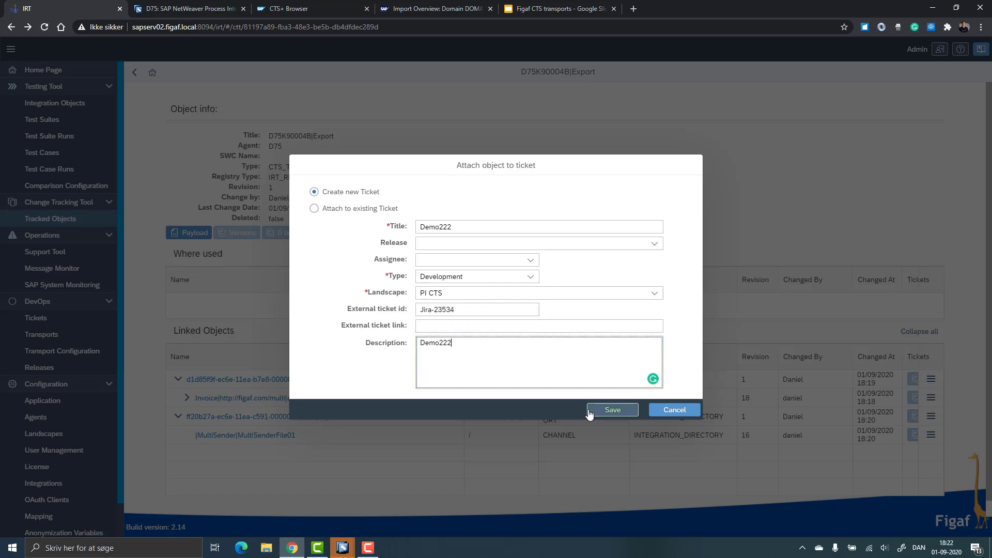
pyautogui.click(592, 411)
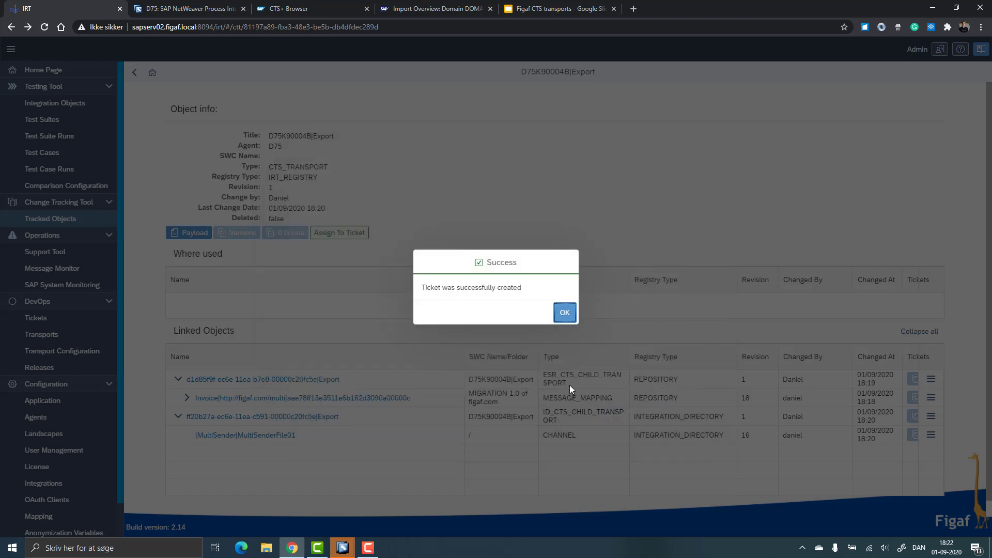
# Step: Open ticket ISSUE-117 and attach all objects that transport D75K90004B|Export depends on
pyautogui.click(563, 312)
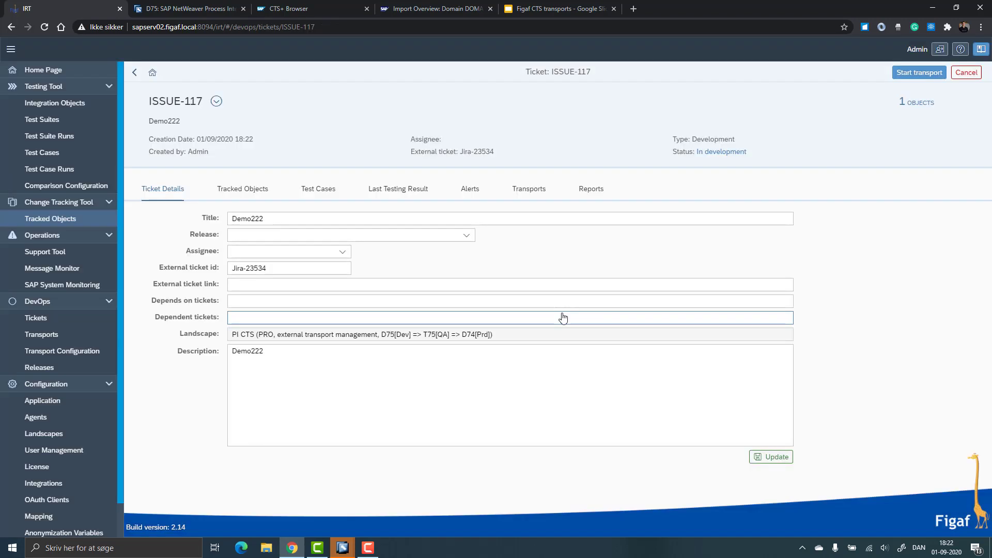
pyautogui.click(243, 186)
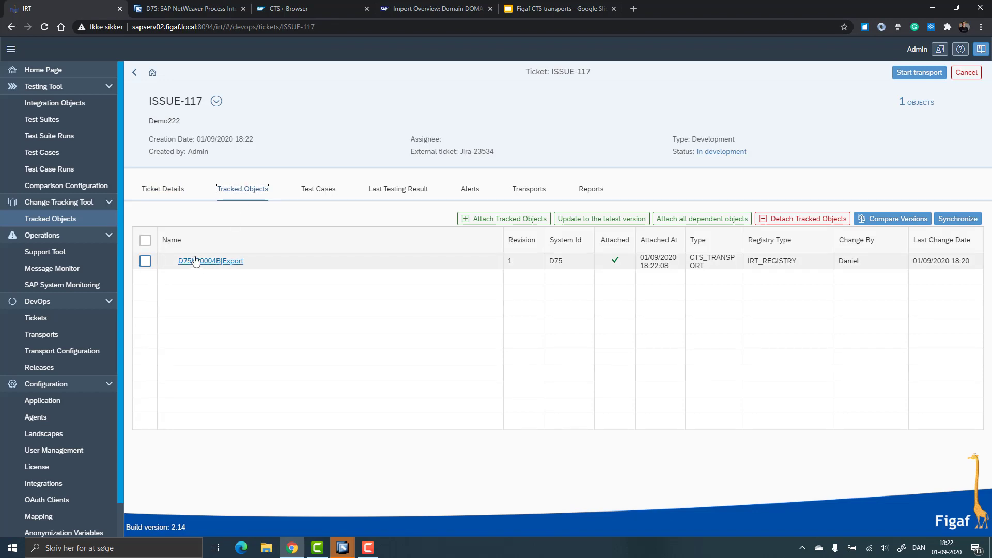
pyautogui.click(144, 263)
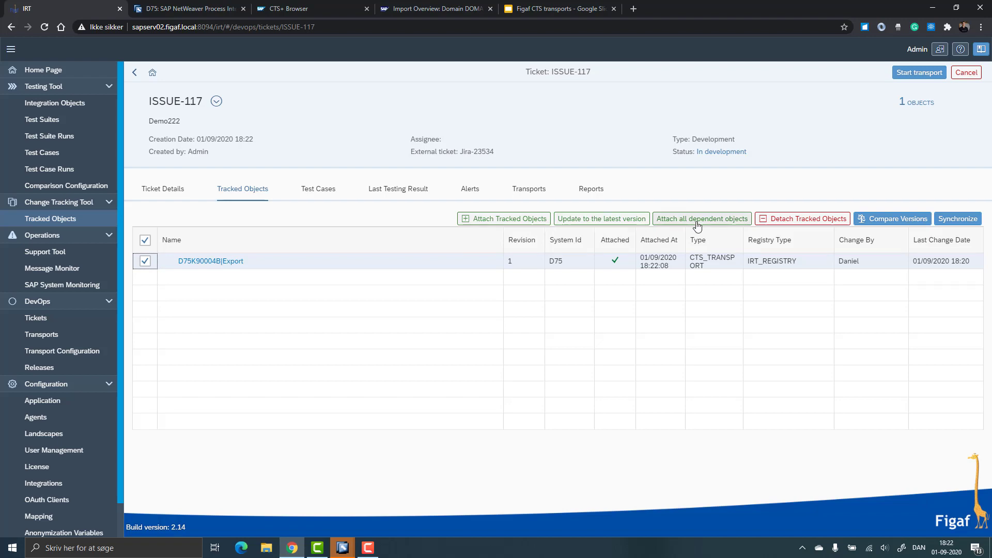
pyautogui.click(667, 222)
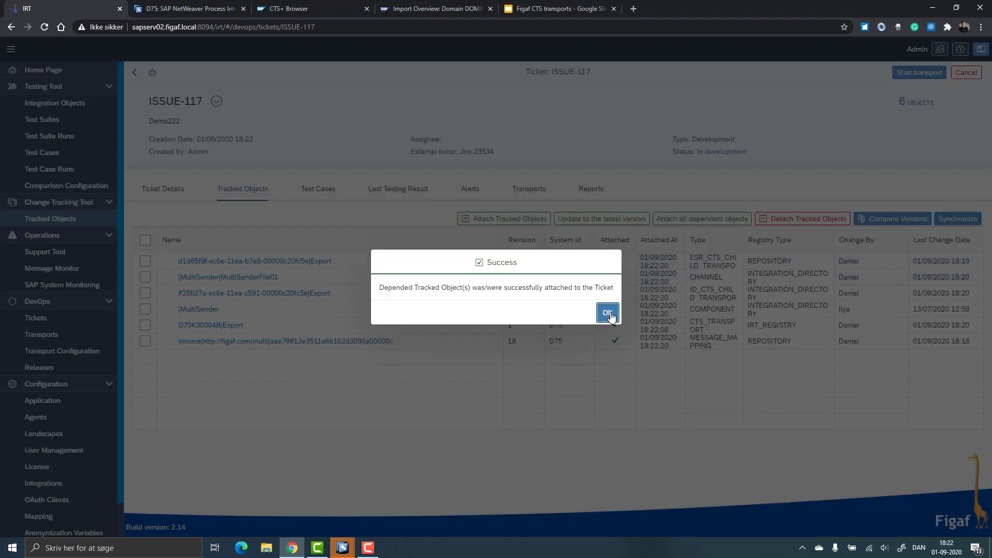
pyautogui.click(608, 312)
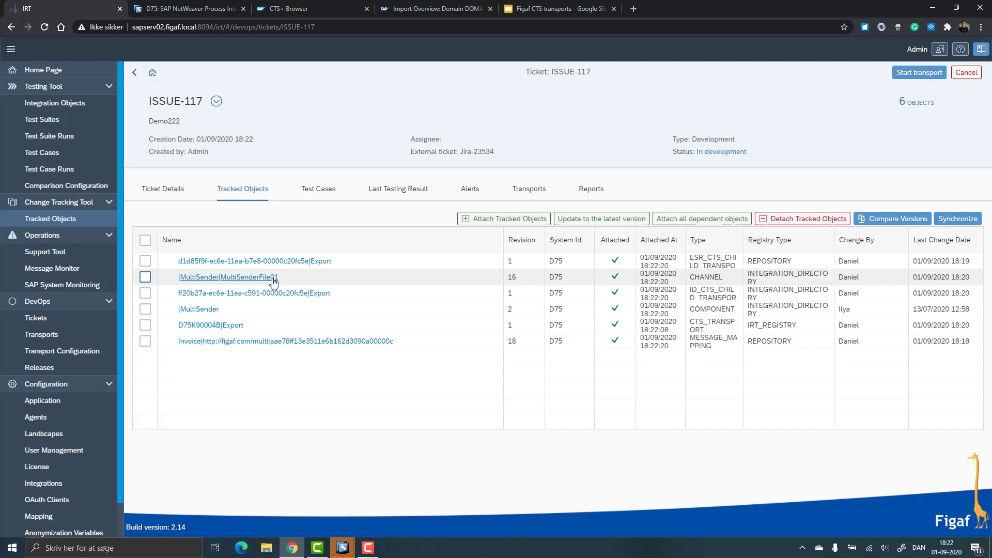
# Step: Find the related test cases and link Demo220200728 under Invoice01 to ISSUE-117
pyautogui.click(316, 191)
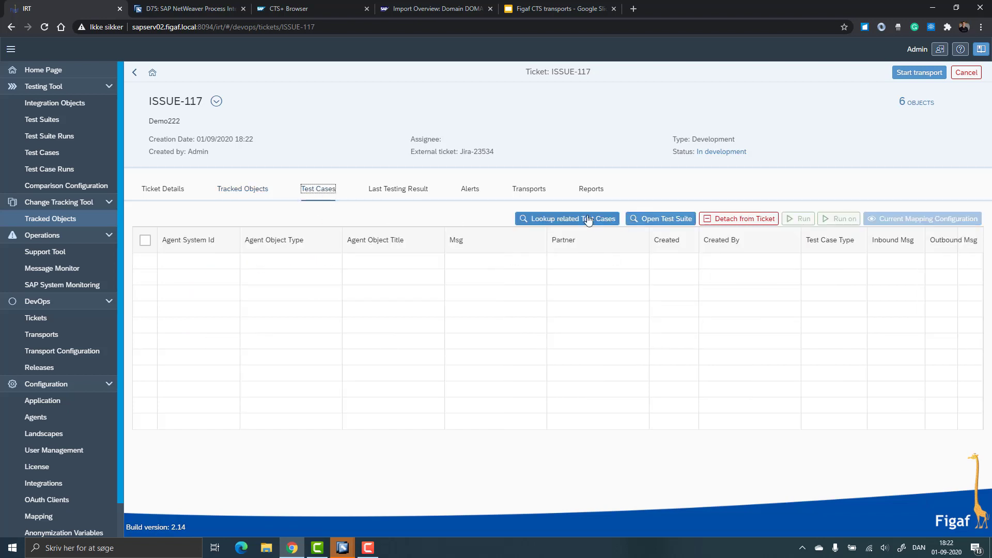
pyautogui.click(588, 220)
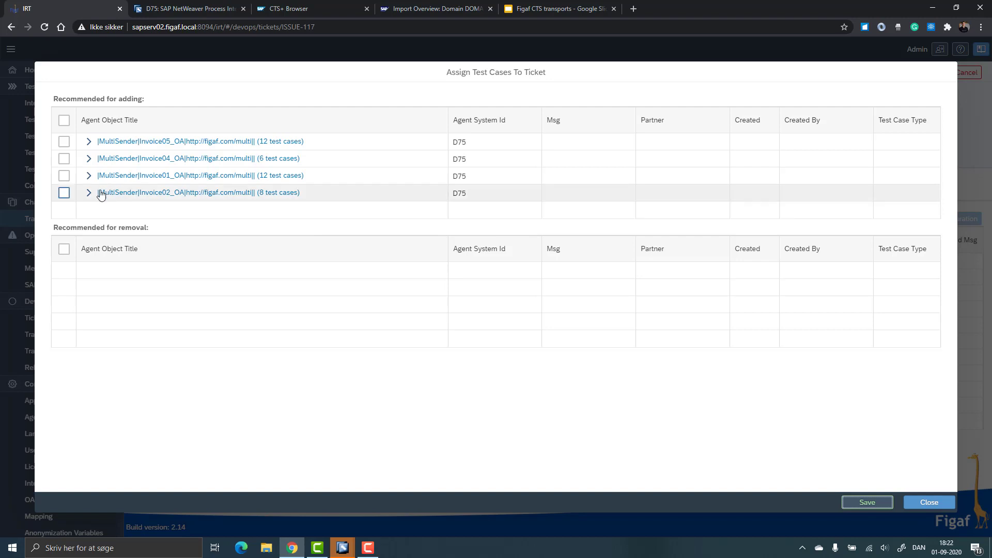
pyautogui.click(89, 175)
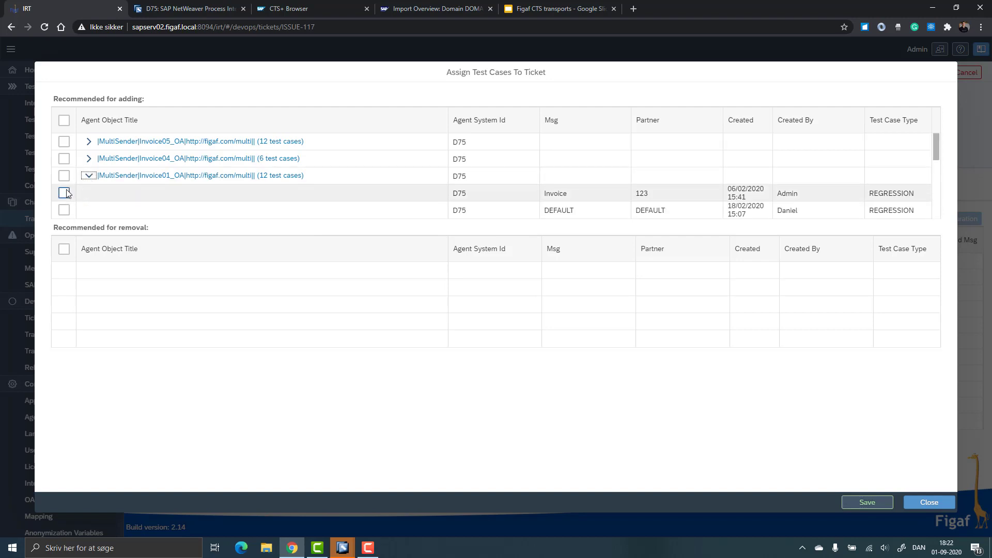
pyautogui.scroll(-4, 66, 193)
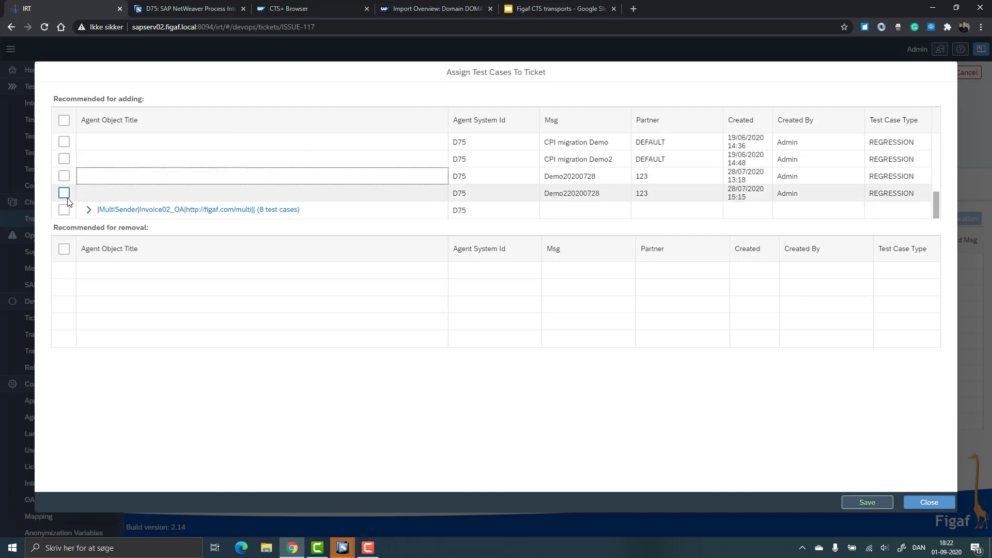
pyautogui.click(65, 196)
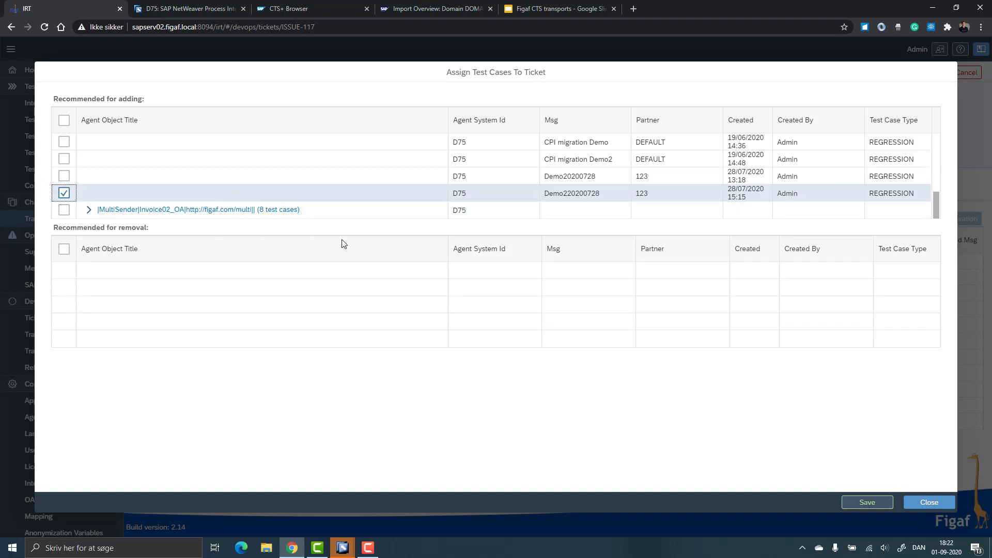
pyautogui.click(871, 502)
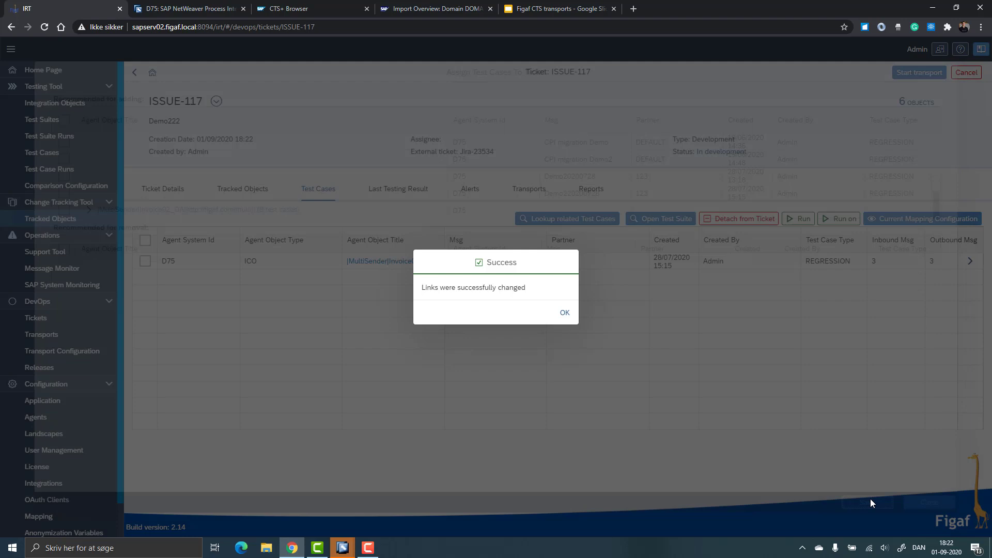
pyautogui.click(565, 313)
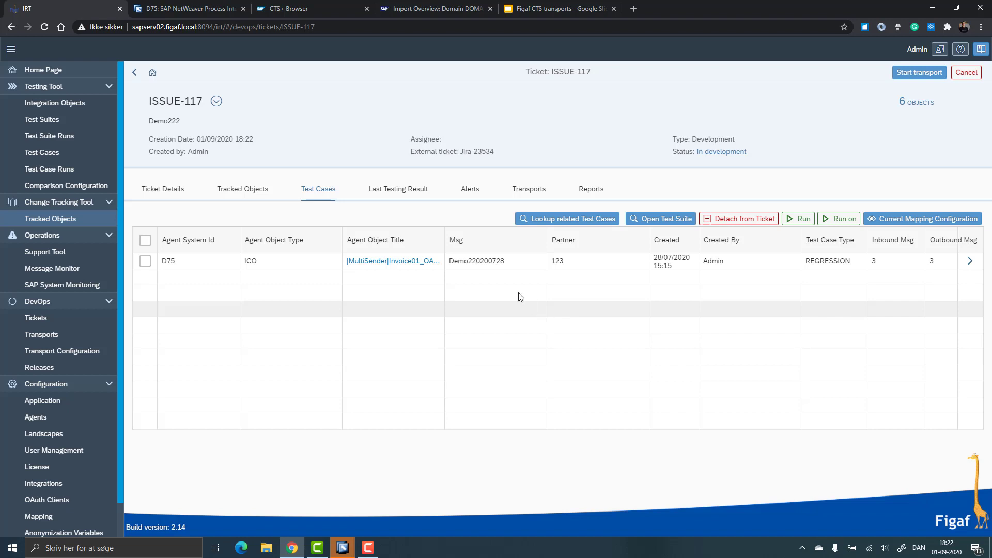
# Step: Run the ticket's test case on system D75
pyautogui.click(833, 222)
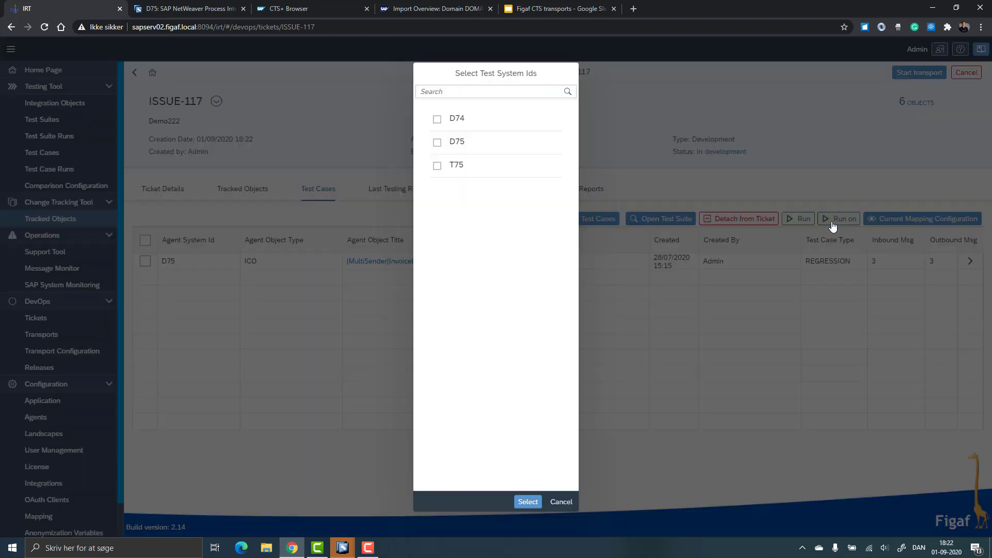
pyautogui.click(438, 143)
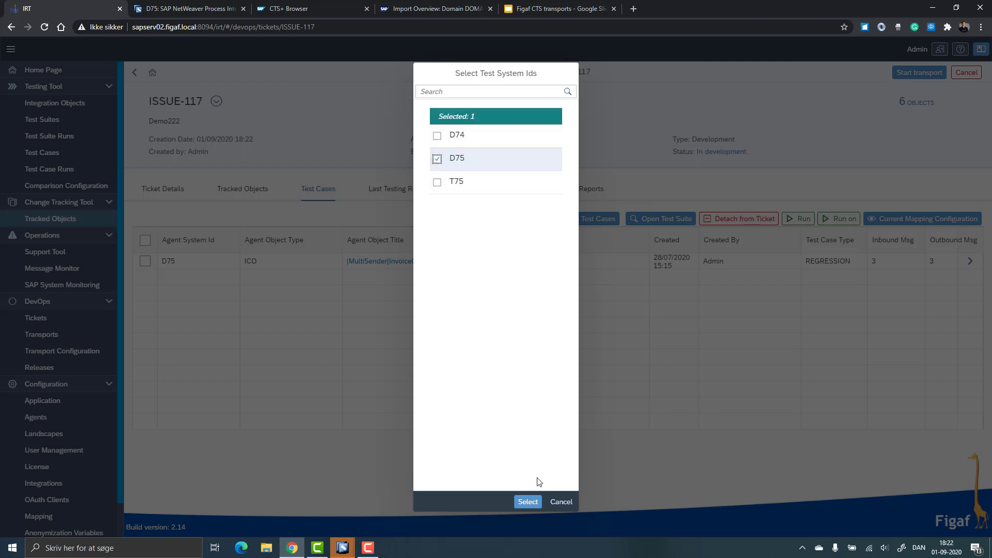
pyautogui.click(528, 501)
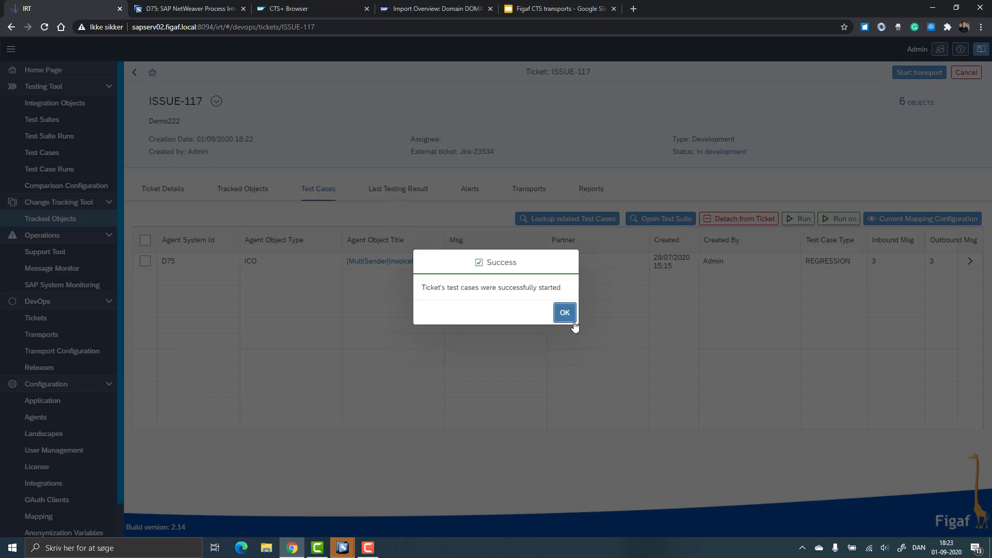
pyautogui.click(572, 319)
# Step: Open the last test run's detailed results and compare the first message's expected and actual content
pyautogui.click(393, 190)
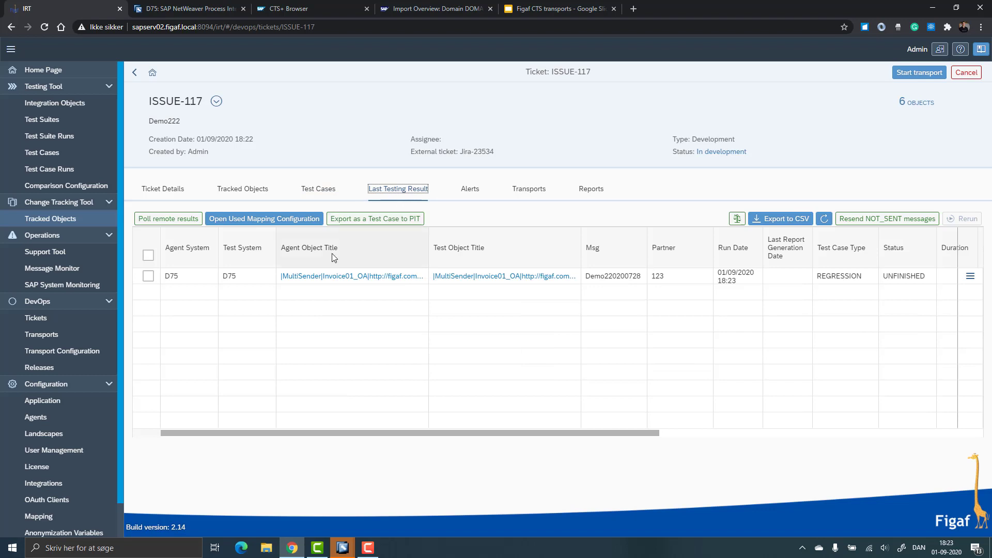
pyautogui.click(977, 281)
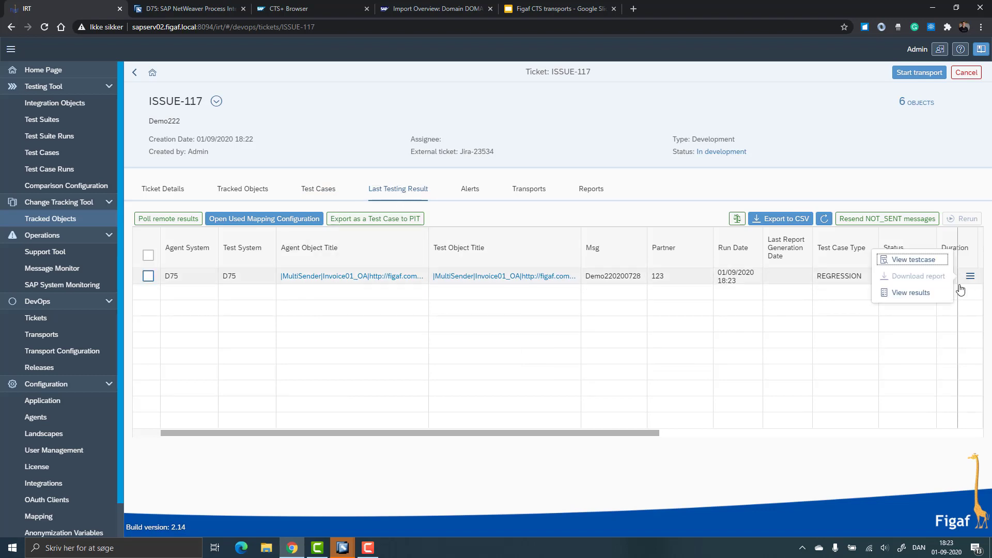
pyautogui.click(922, 297)
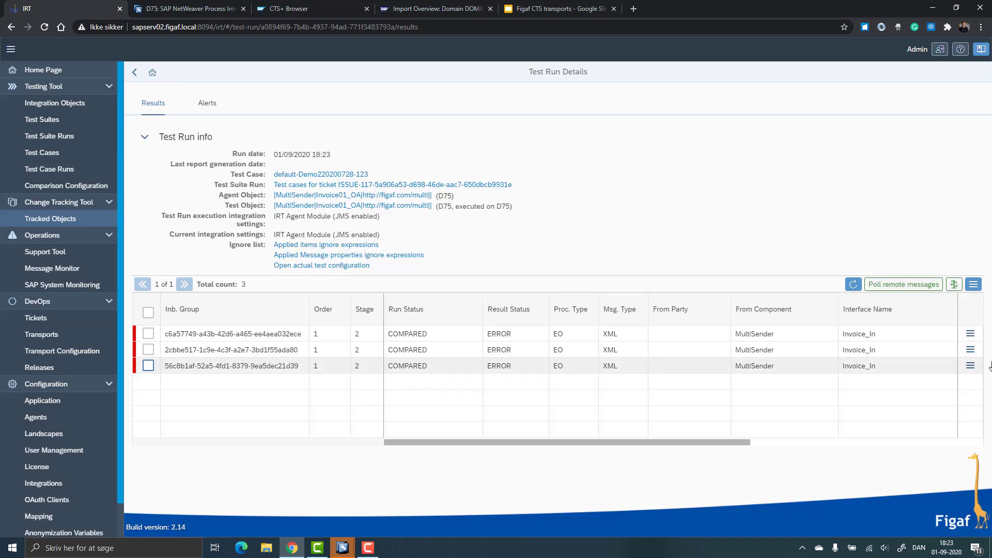
pyautogui.click(971, 334)
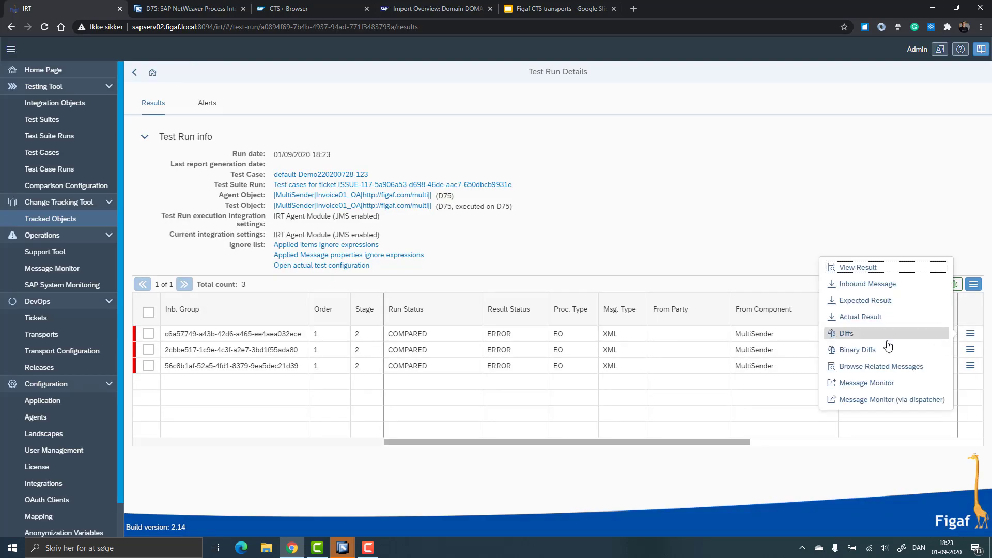
pyautogui.click(889, 333)
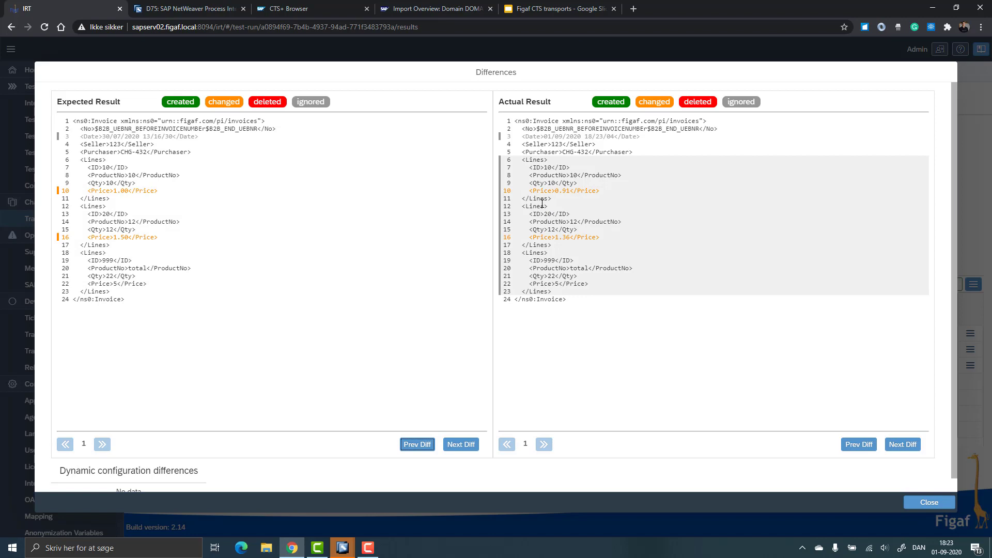
pyautogui.press('Escape')
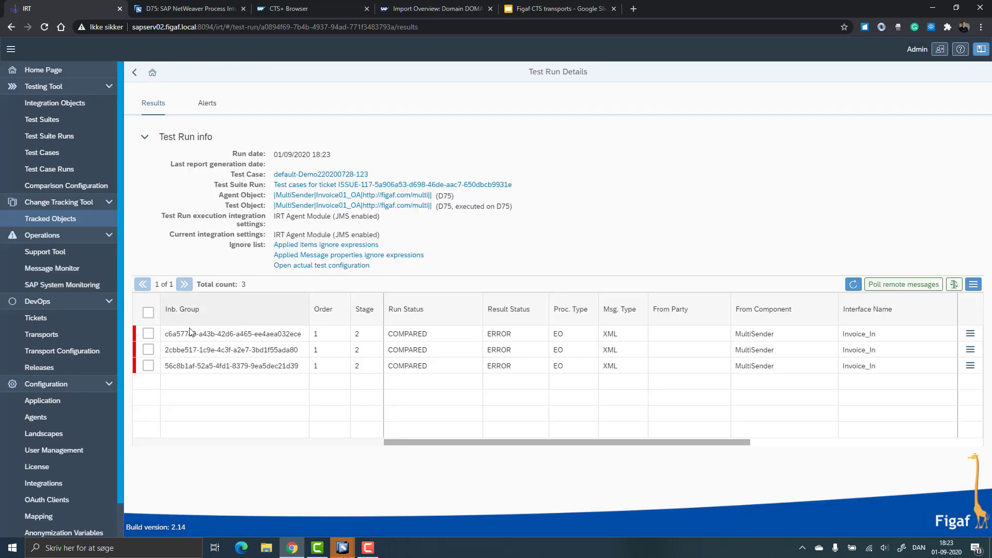
# Step: Select all three result messages and update the test case with this run's results
pyautogui.click(148, 313)
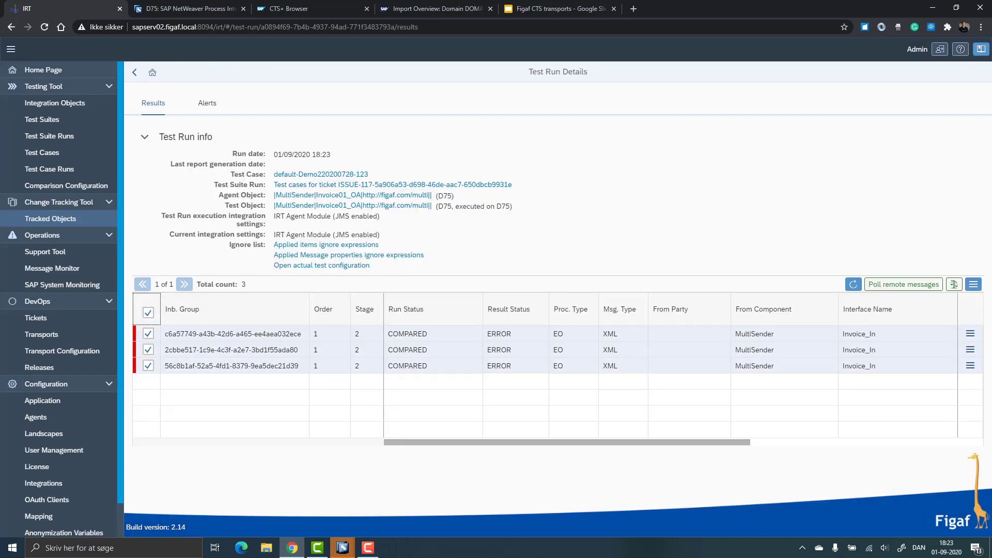
pyautogui.click(974, 284)
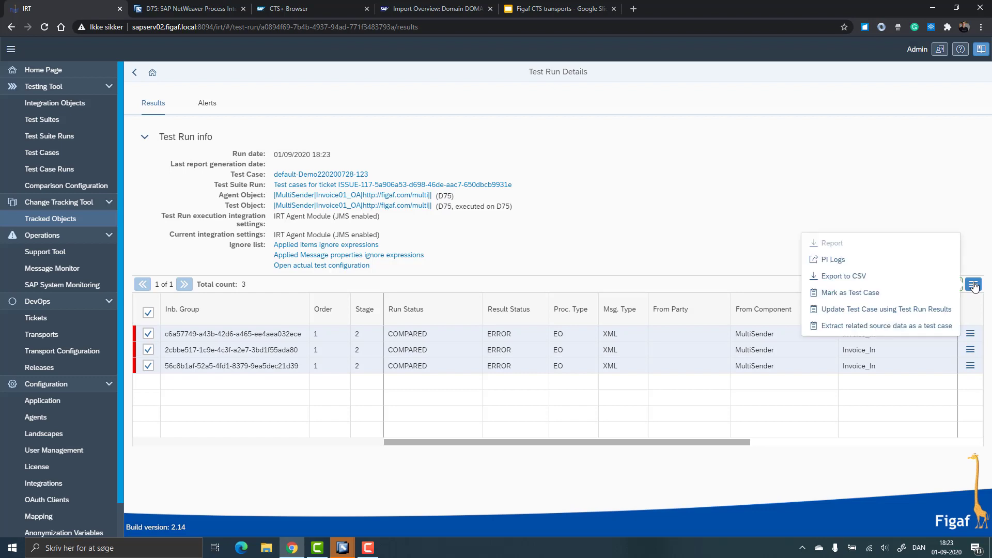
pyautogui.click(903, 310)
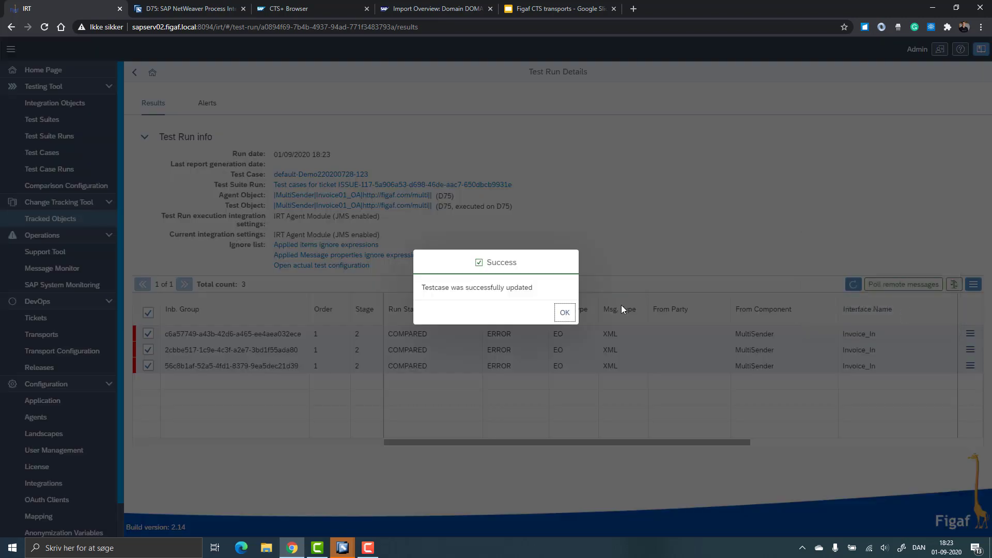
pyautogui.click(564, 315)
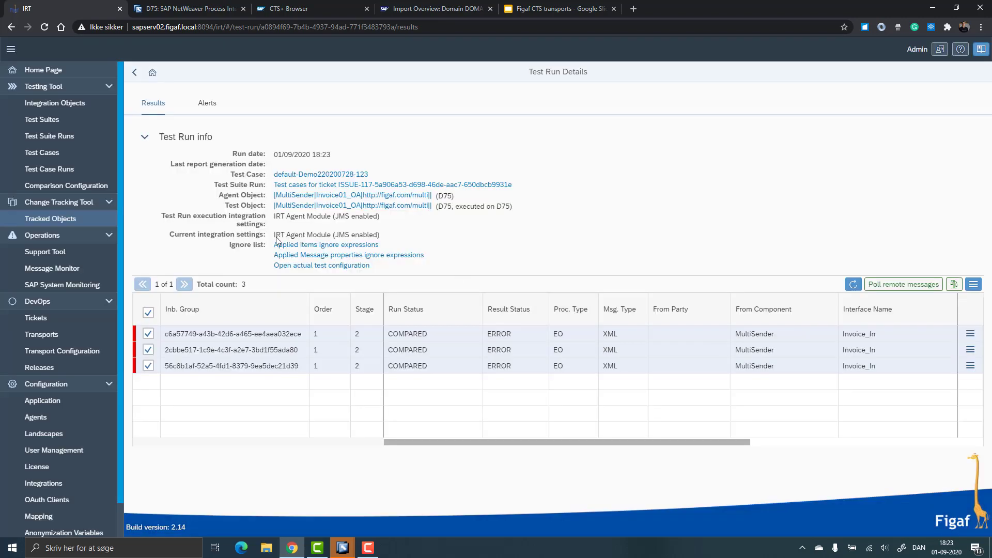
# Step: Rerun ISSUE-117's test cases on D75 and view the latest testing result
pyautogui.click(135, 73)
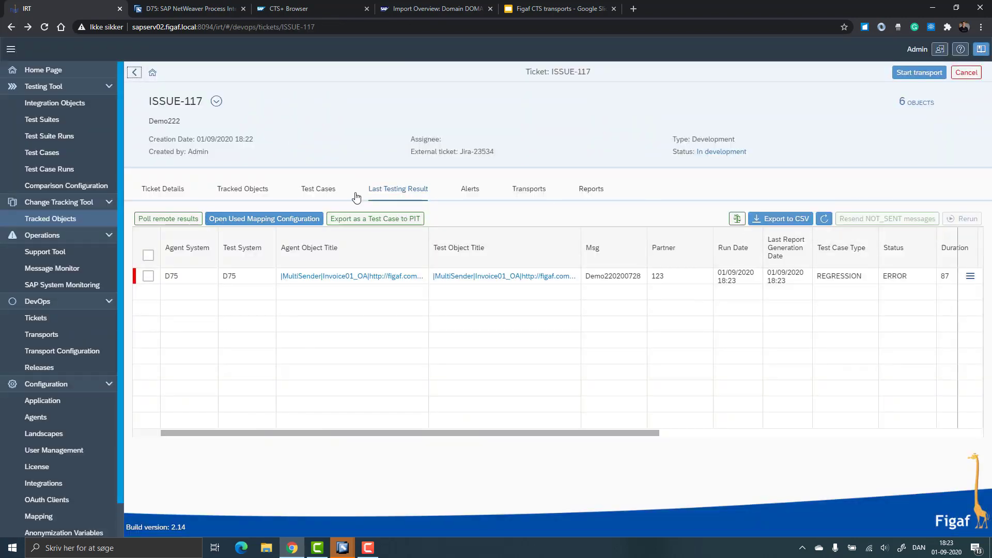
pyautogui.click(326, 190)
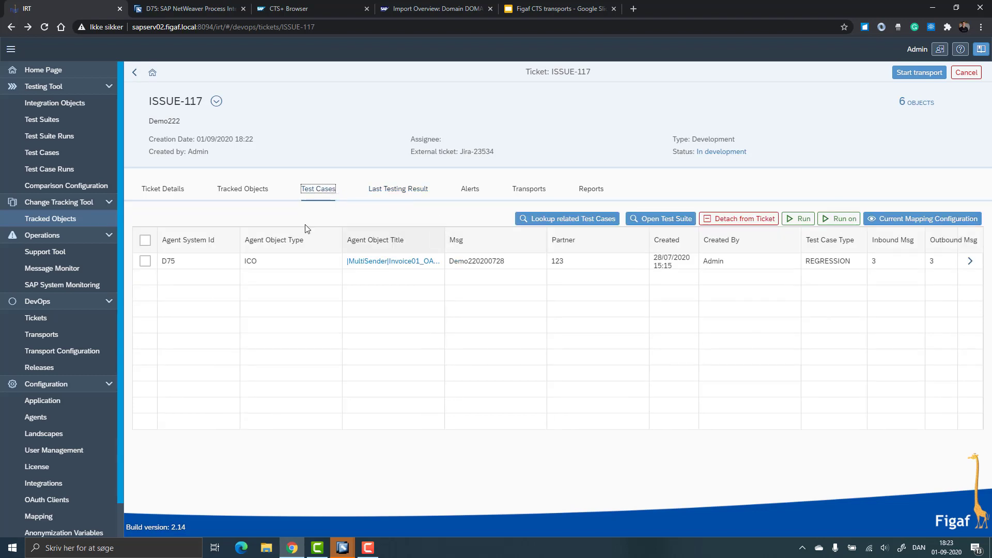
pyautogui.click(857, 218)
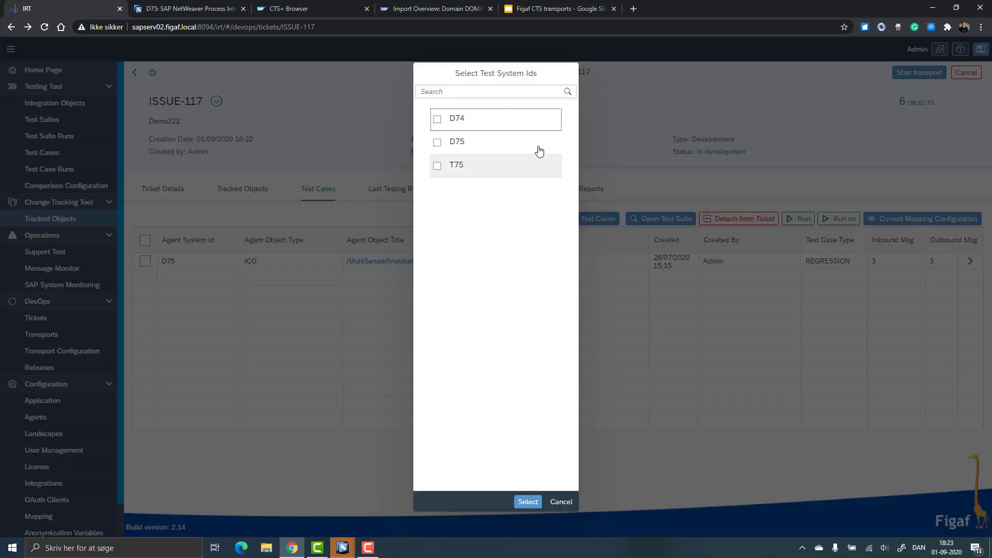
pyautogui.click(488, 146)
pyautogui.click(528, 502)
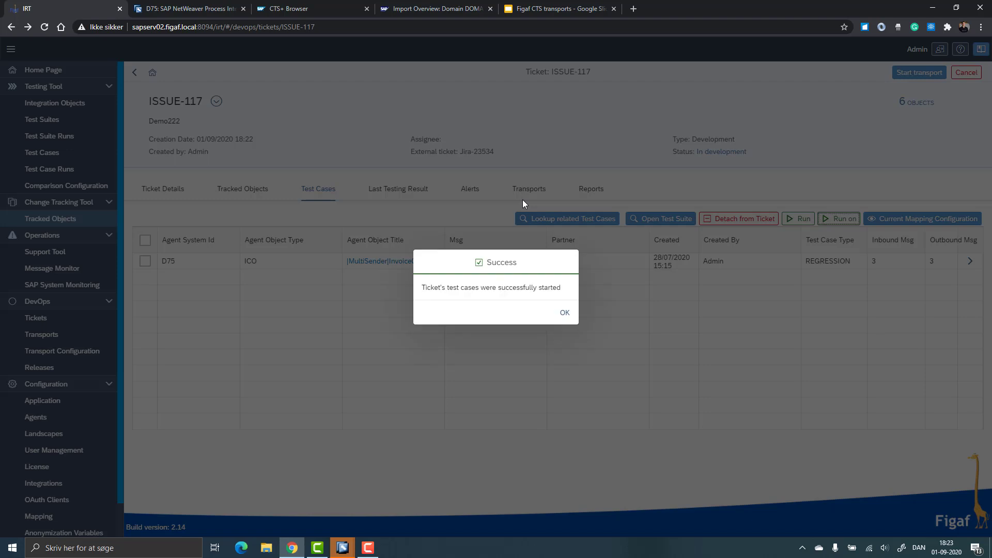
pyautogui.click(565, 312)
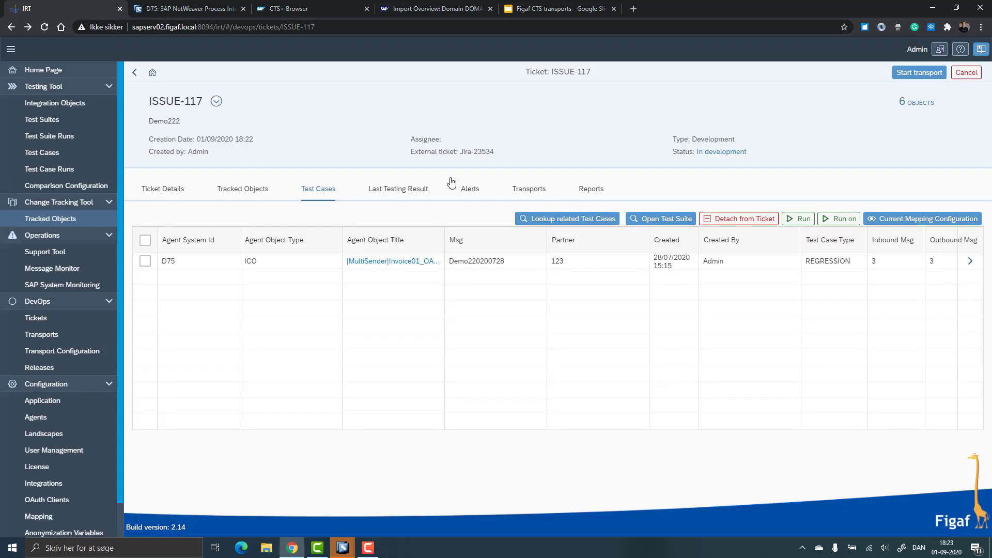
pyautogui.click(409, 191)
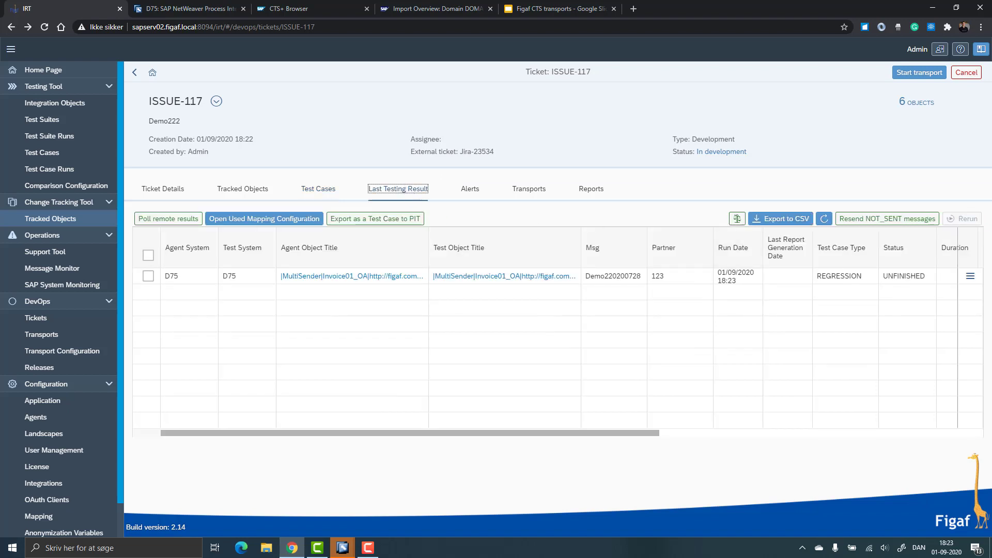
# Step: Start ISSUE-117's transport and expand TRANSPORT-165 to show child transports 166 and 167
pyautogui.click(524, 198)
pyautogui.click(915, 72)
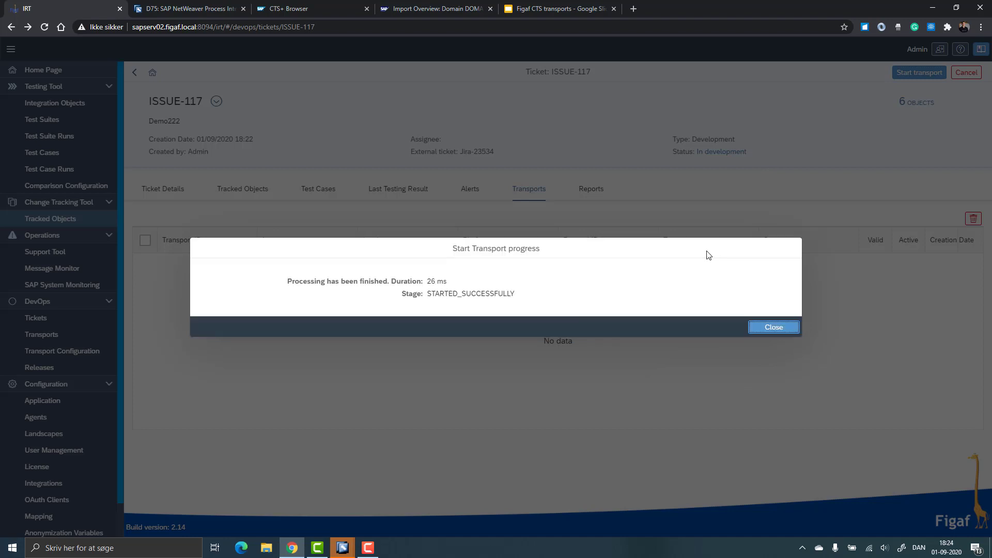
pyautogui.click(775, 327)
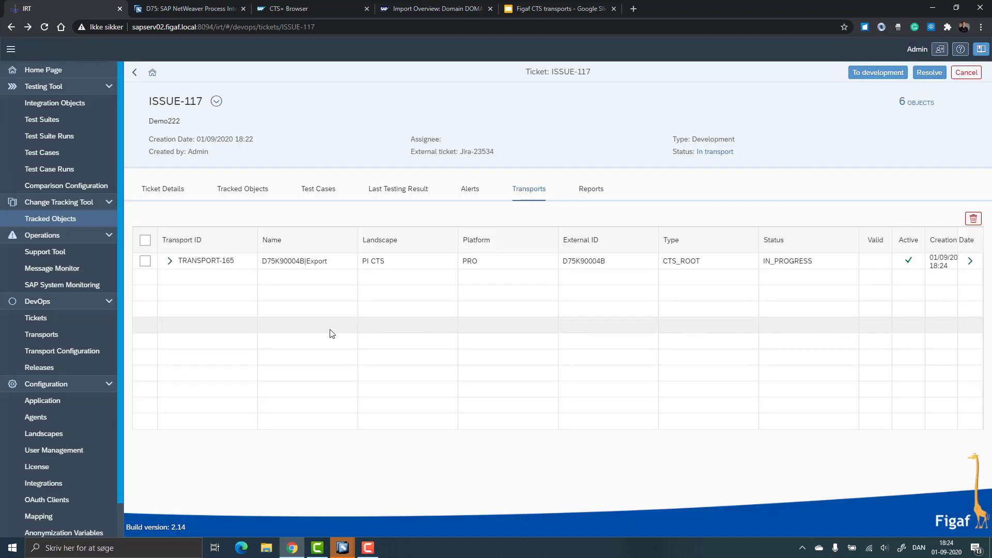
pyautogui.click(170, 260)
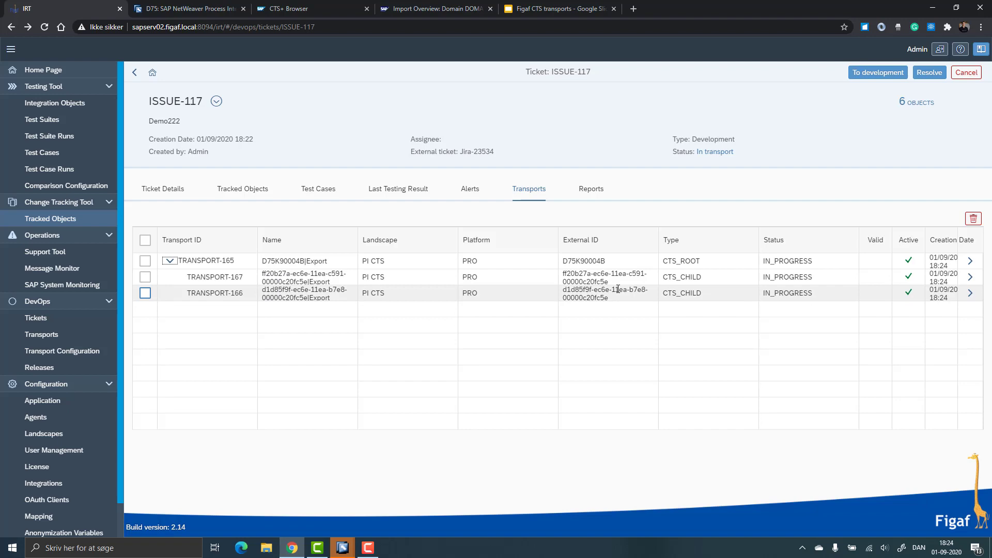
pyautogui.click(970, 293)
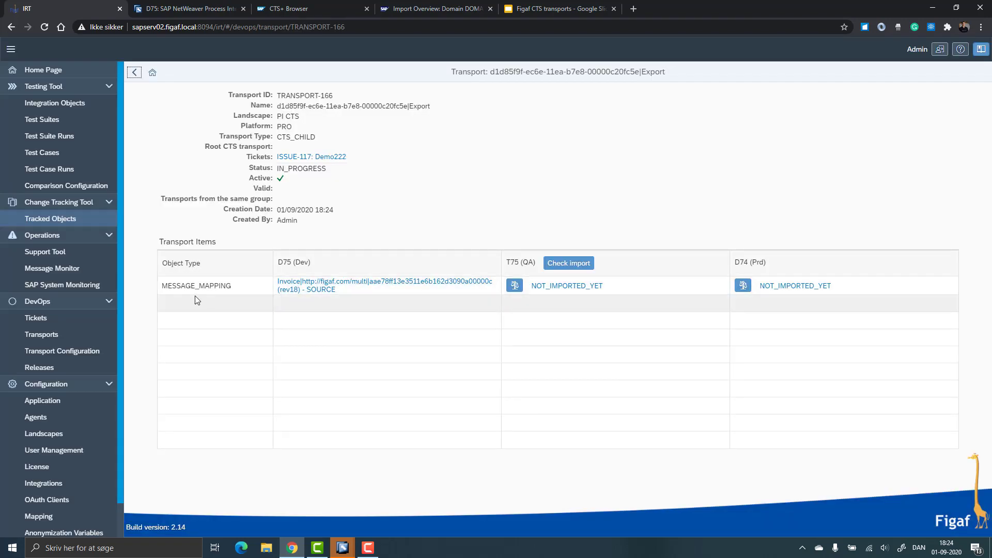
pyautogui.click(513, 289)
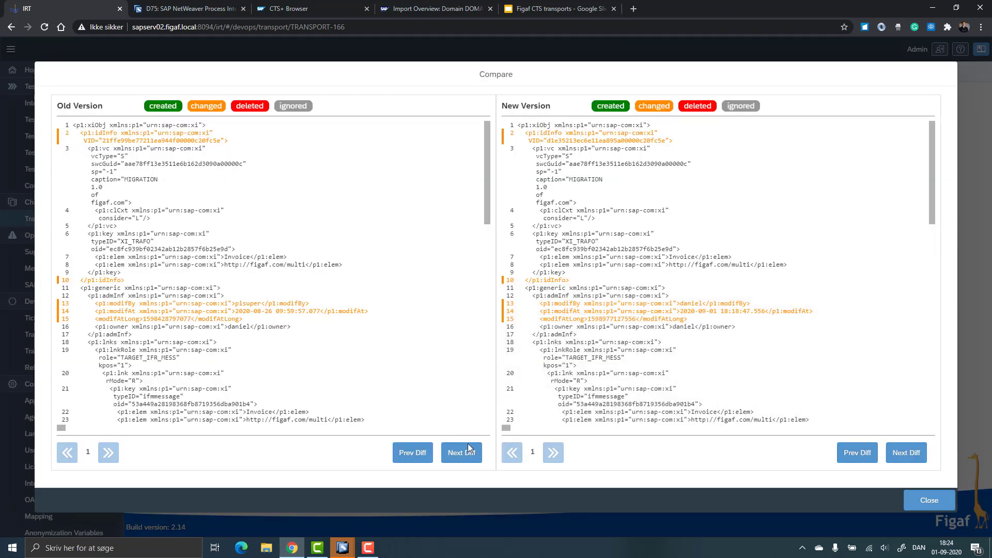
pyautogui.click(457, 455)
pyautogui.click(456, 459)
pyautogui.click(455, 459)
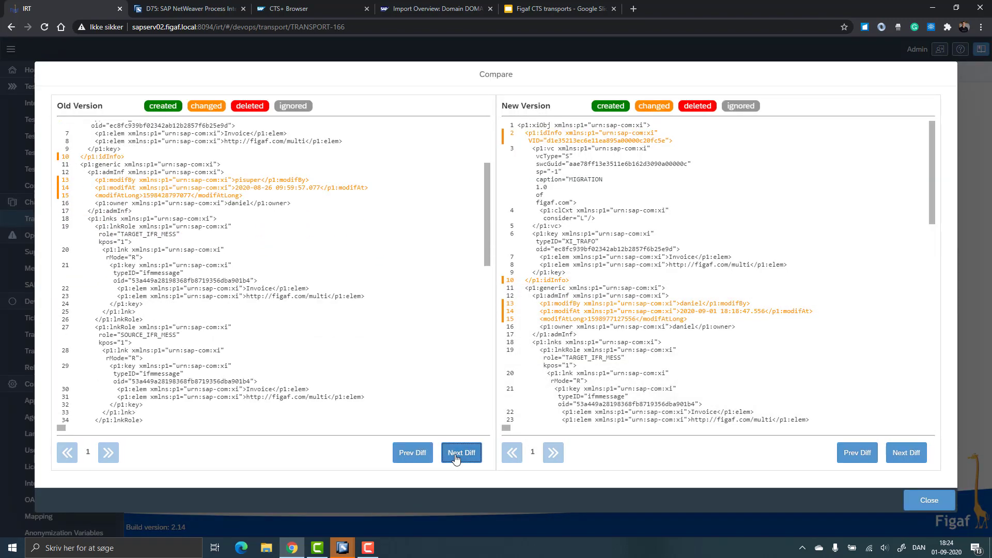
pyautogui.click(455, 459)
pyautogui.click(455, 459)
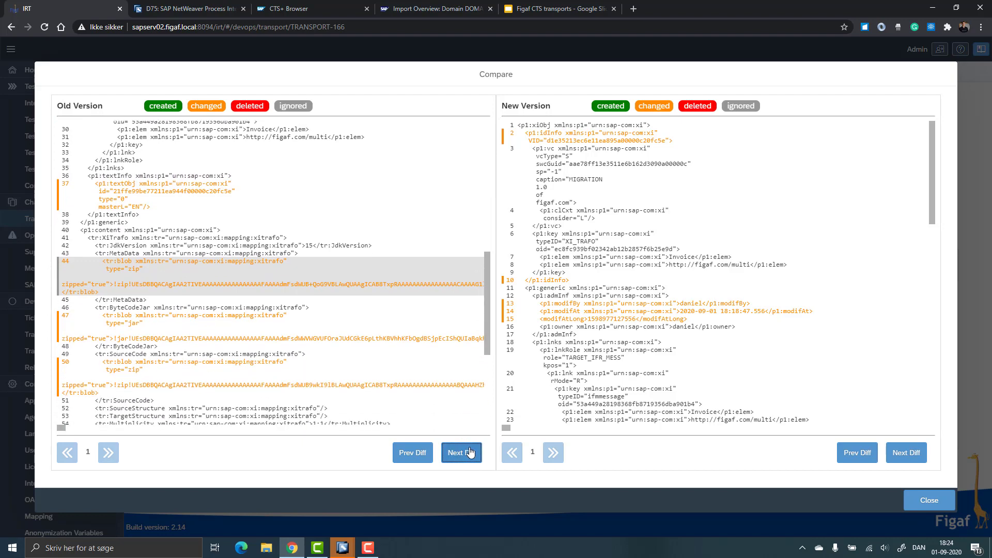
pyautogui.press('Escape')
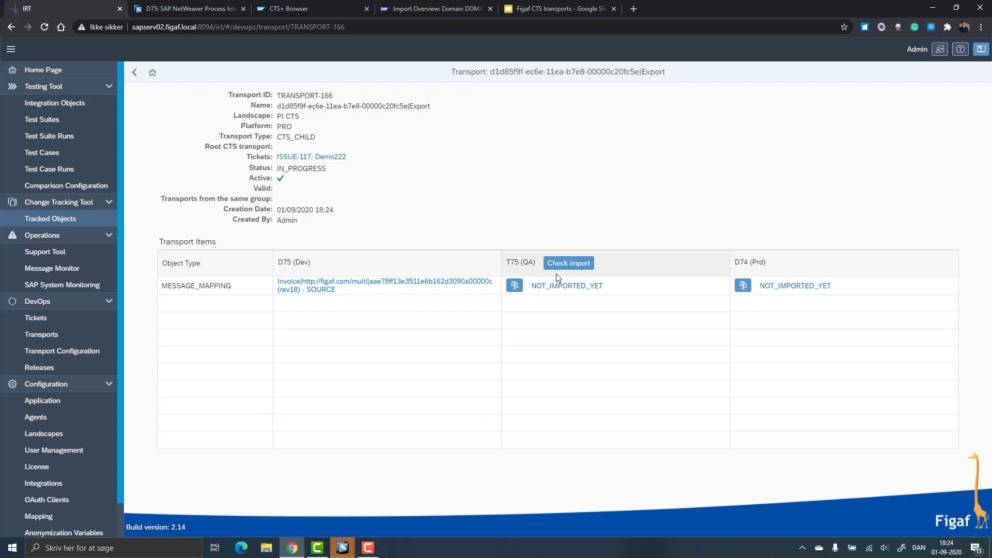
pyautogui.click(132, 75)
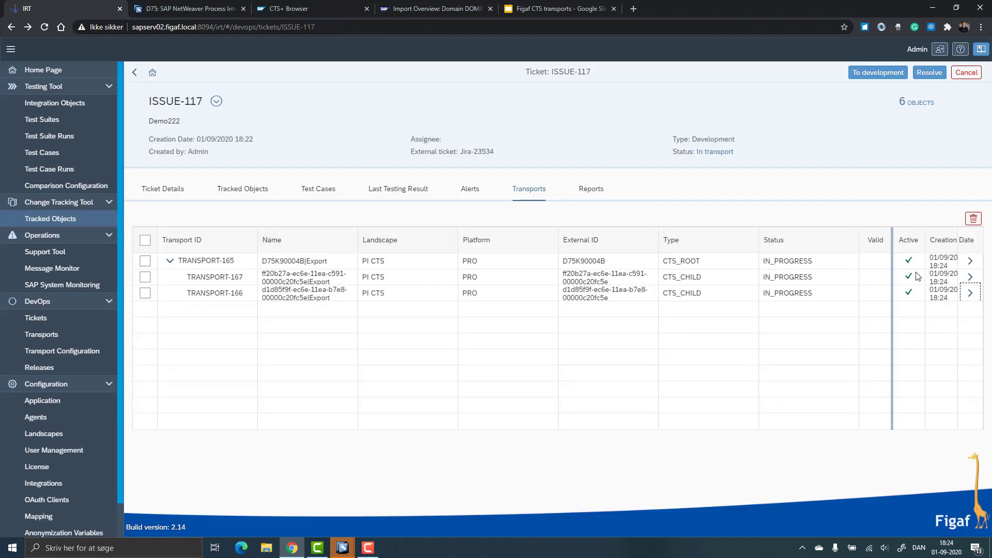
# Step: Open TRANSPORT-167 and review MultiSenderFile01's adapter attributes for D75, T75 and D74
pyautogui.click(971, 278)
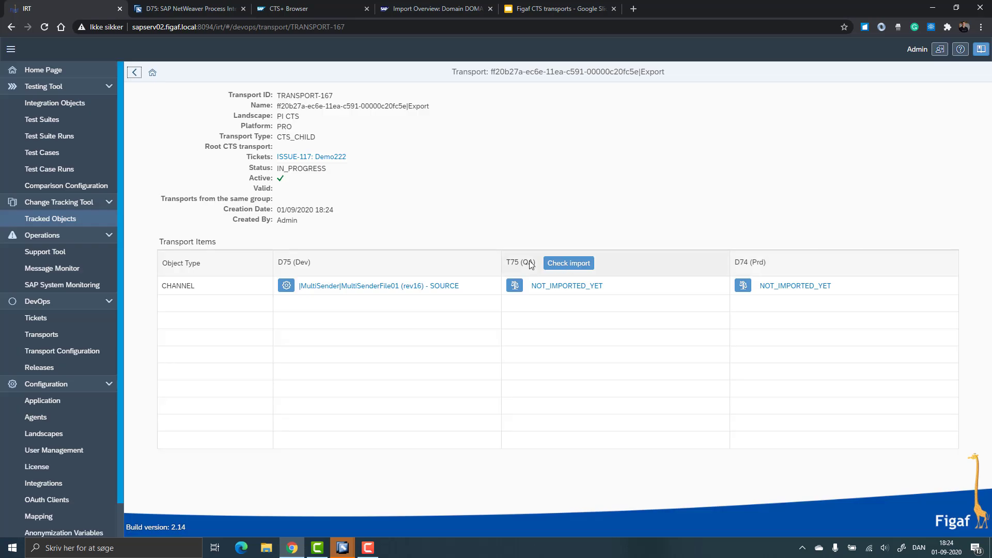
pyautogui.click(287, 289)
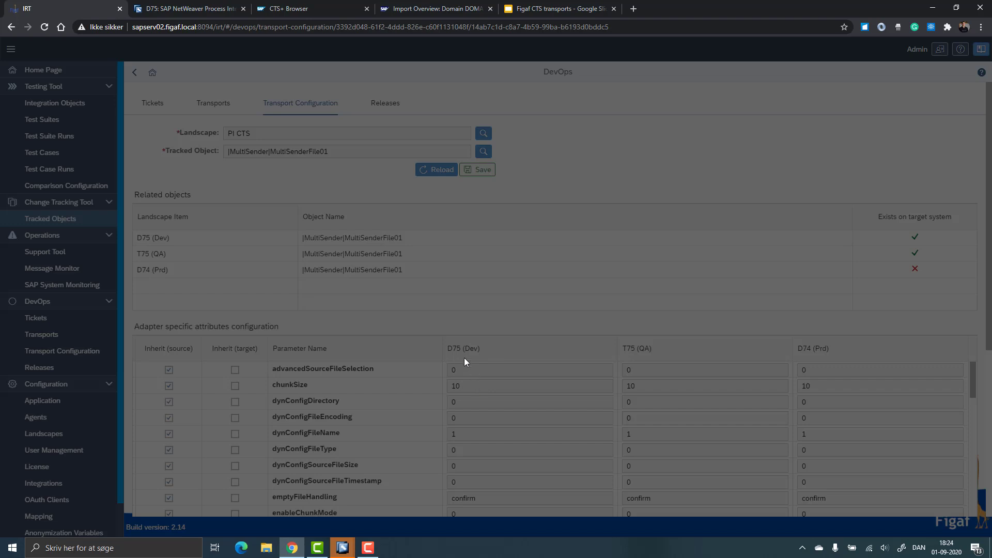
pyautogui.scroll(-3, 455, 331)
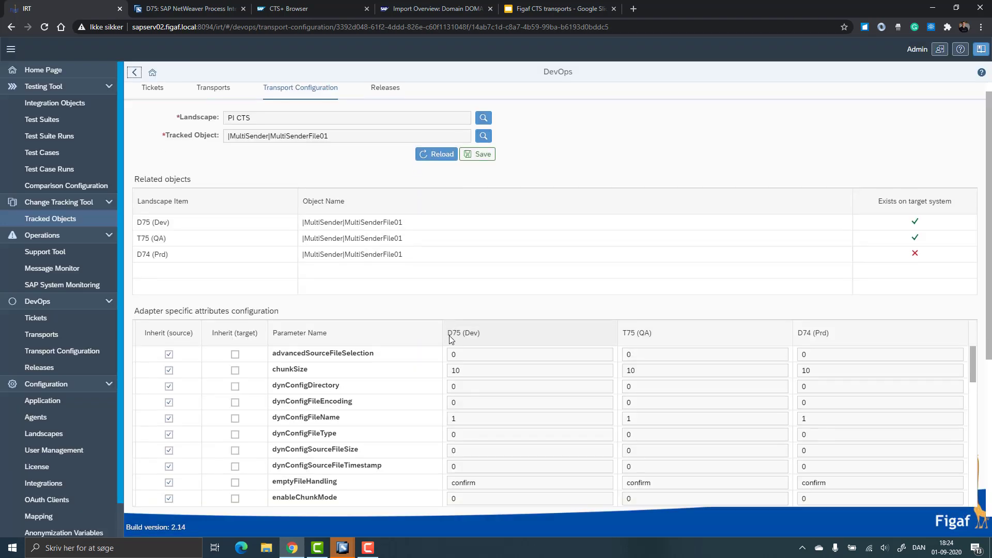
pyautogui.scroll(-3, 464, 322)
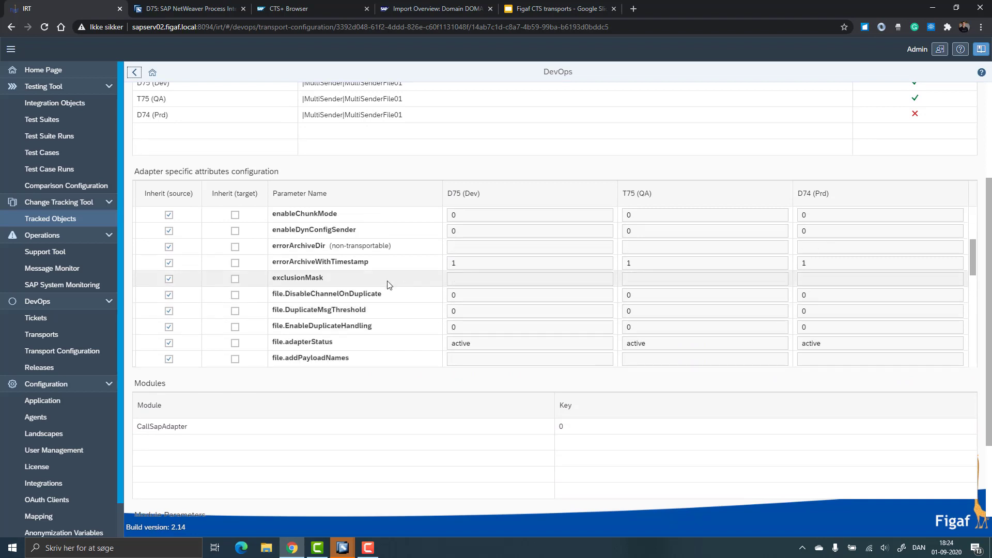
pyautogui.scroll(-6, 379, 249)
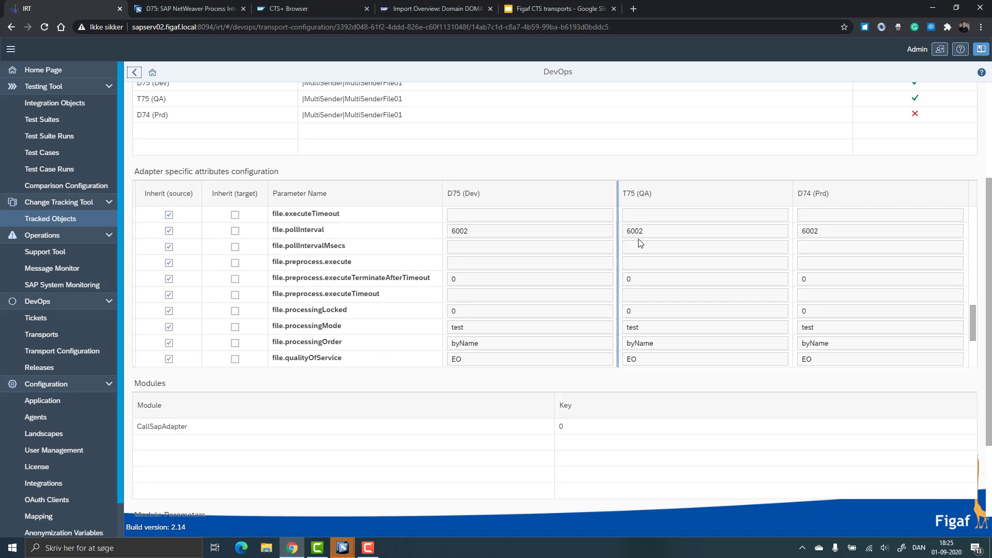
pyautogui.scroll(-3, 568, 264)
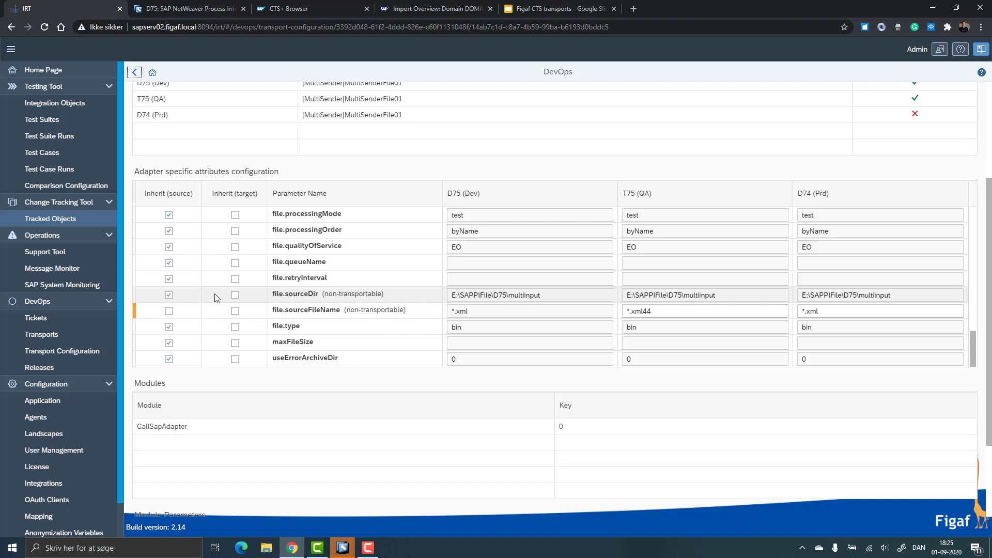
# Step: Override T75's file.sourceDir, changing the D75 path to T75
pyautogui.click(671, 292)
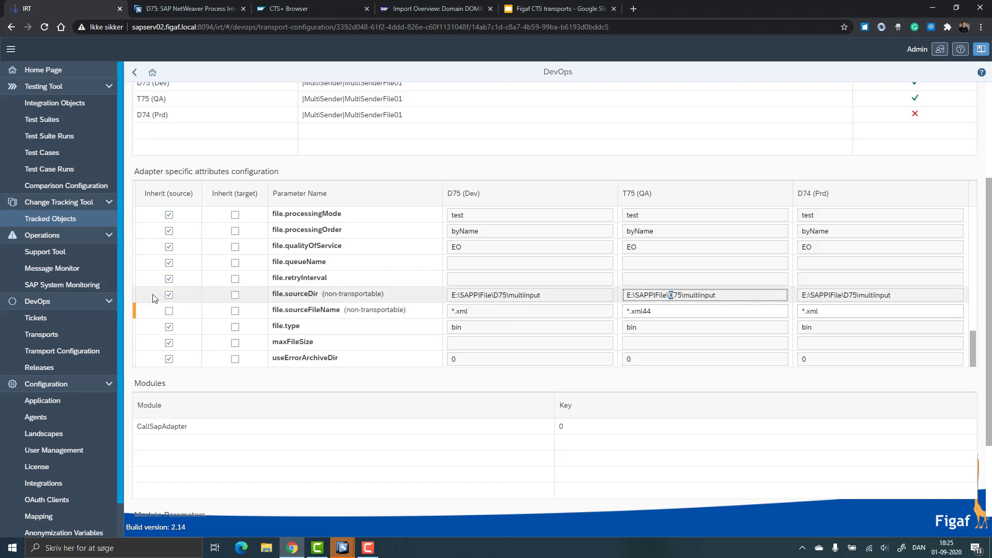
pyautogui.click(167, 297)
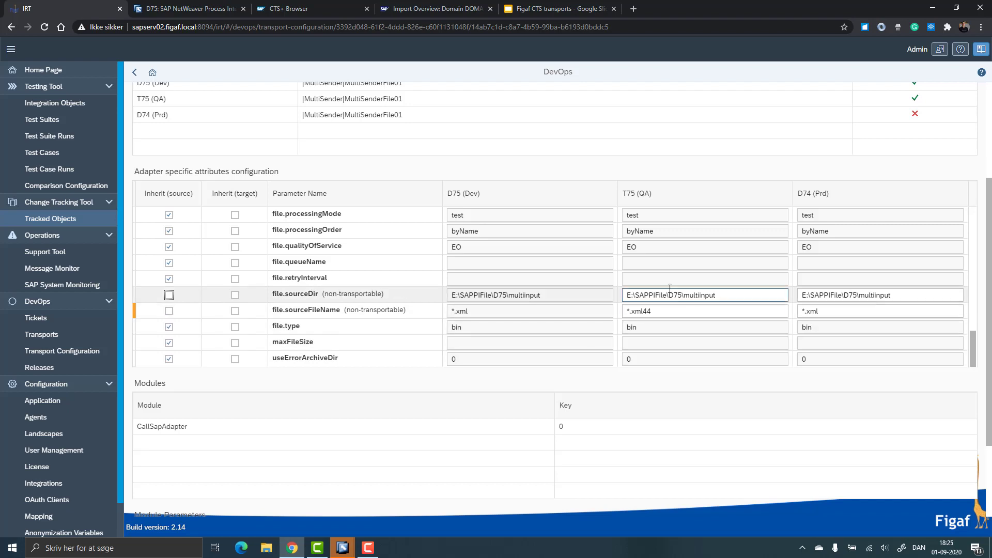
pyautogui.moveTo(670, 295); pyautogui.dragTo(674, 296)
pyautogui.write('T')
pyautogui.click(657, 316)
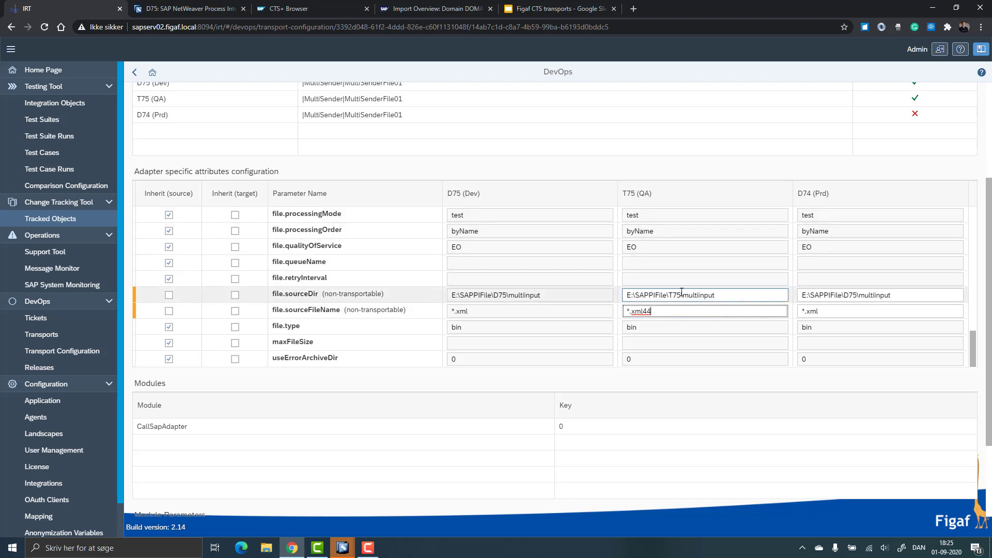
# Step: Override T75's file.pollInterval value and save the transport configuration
pyautogui.scroll(4, 673, 298)
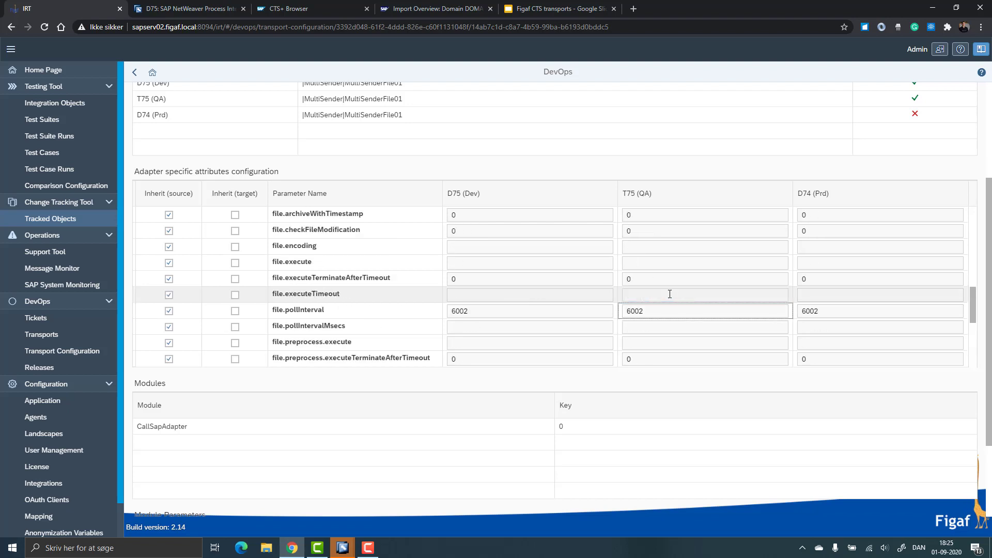
pyautogui.click(169, 310)
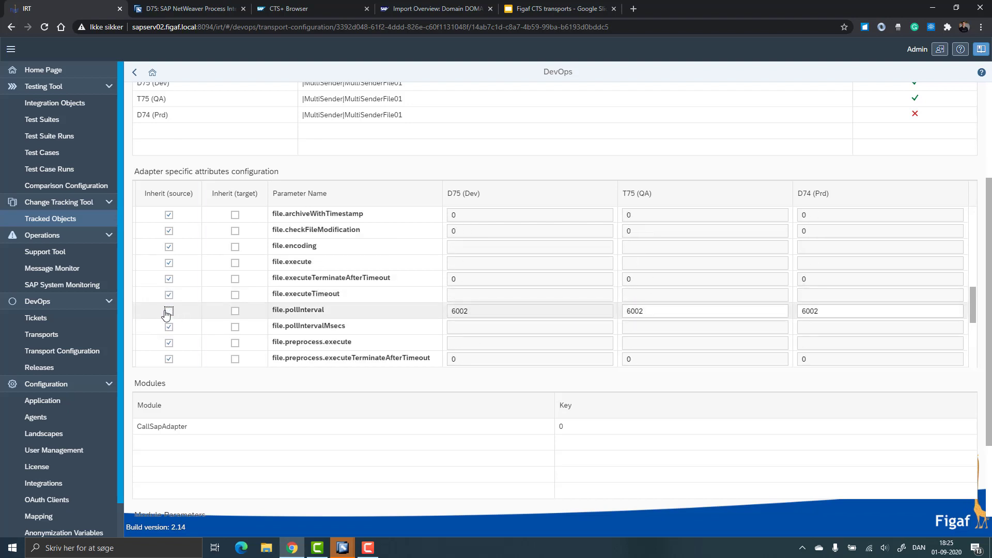
pyautogui.click(665, 312)
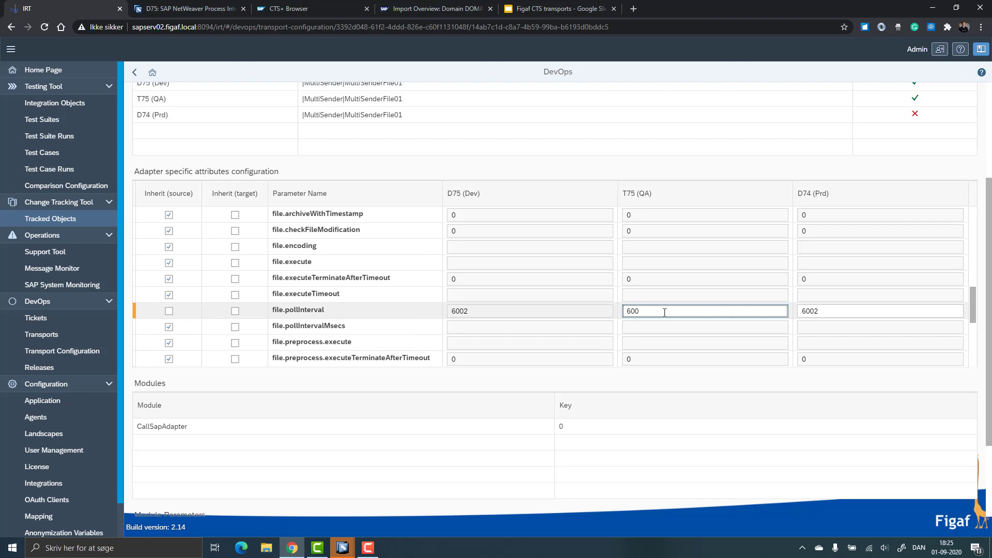
pyautogui.scroll(-5, 279, 260)
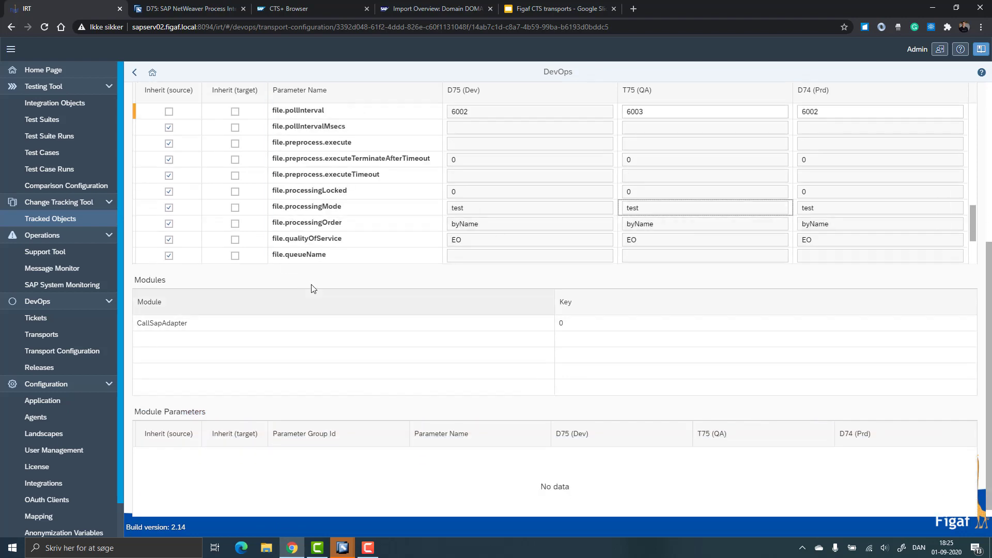
pyautogui.scroll(10, 310, 287)
pyautogui.scroll(2, 217, 222)
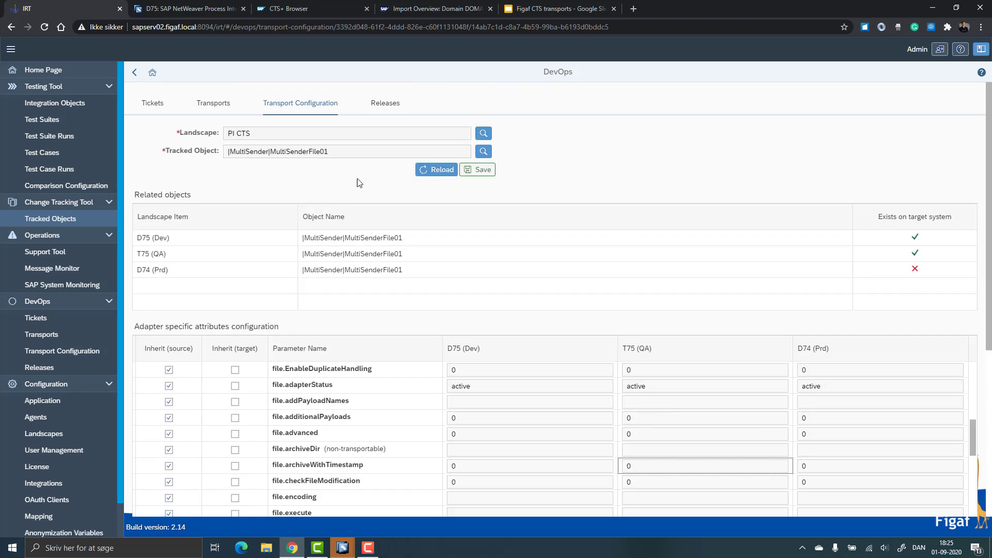
pyautogui.click(474, 173)
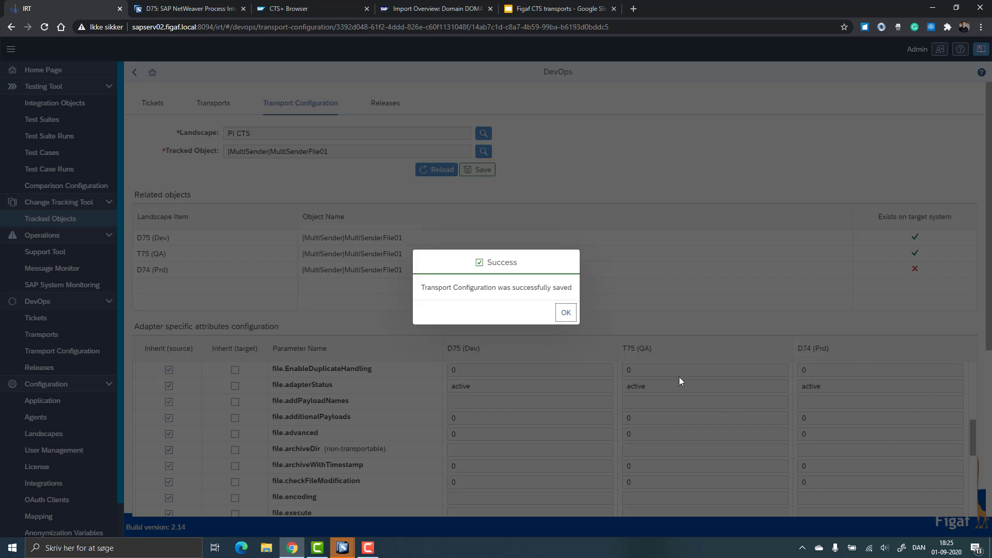
pyautogui.click(568, 317)
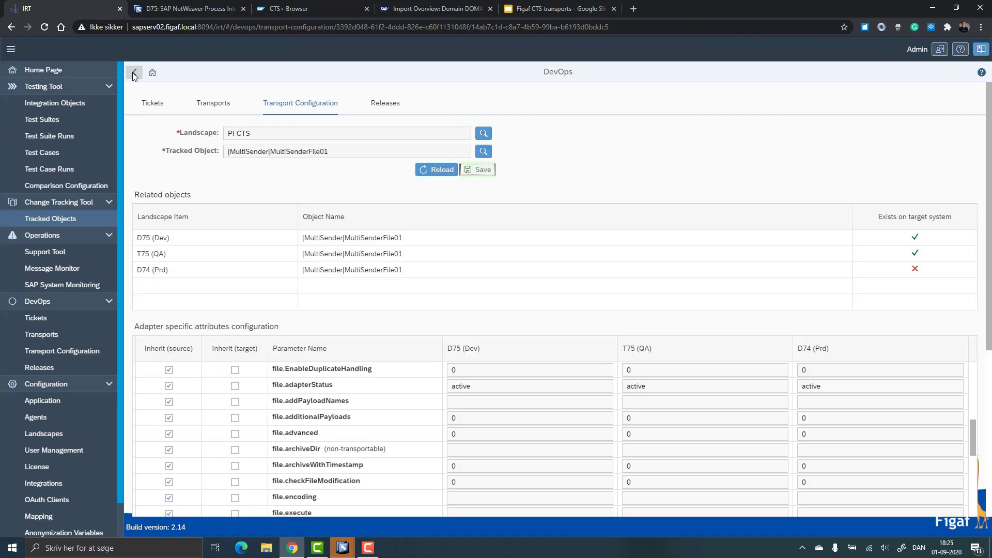
# Step: Return to TRANSPORT-167 and release transport request Demo222 in the CTS+ Browser
pyautogui.click(134, 72)
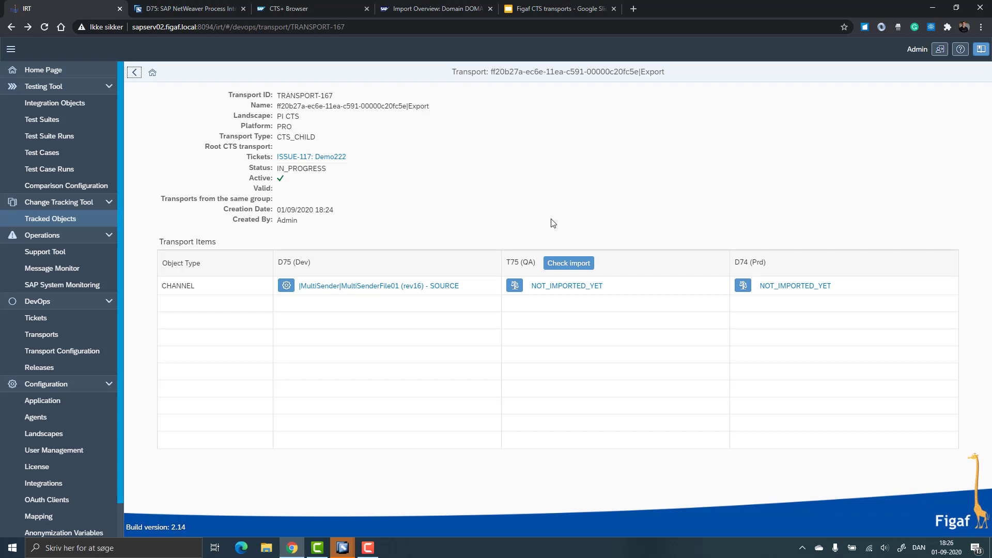
pyautogui.click(280, 8)
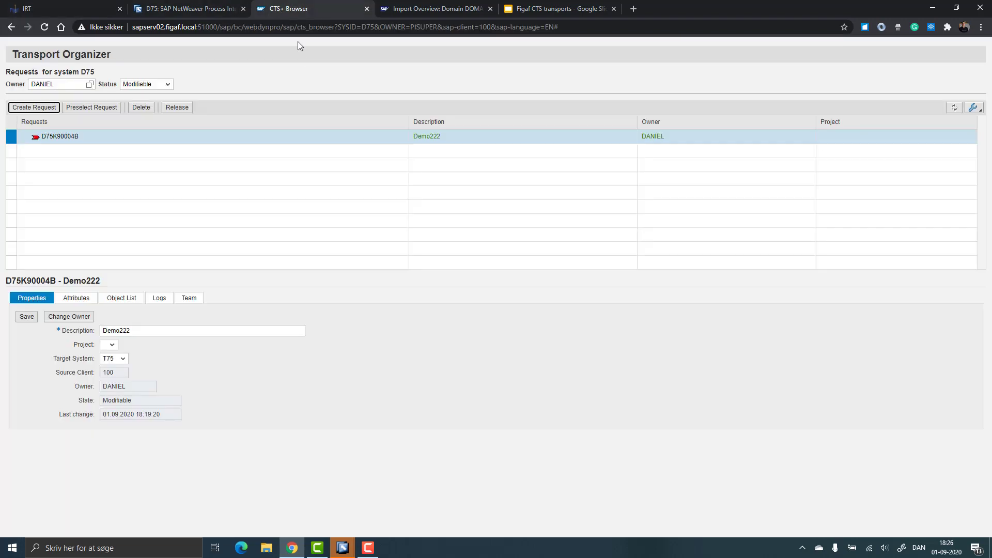
pyautogui.click(188, 107)
# Step: Open and refresh T75's import queue, then select request D75K90004B in row 83
pyautogui.click(416, 7)
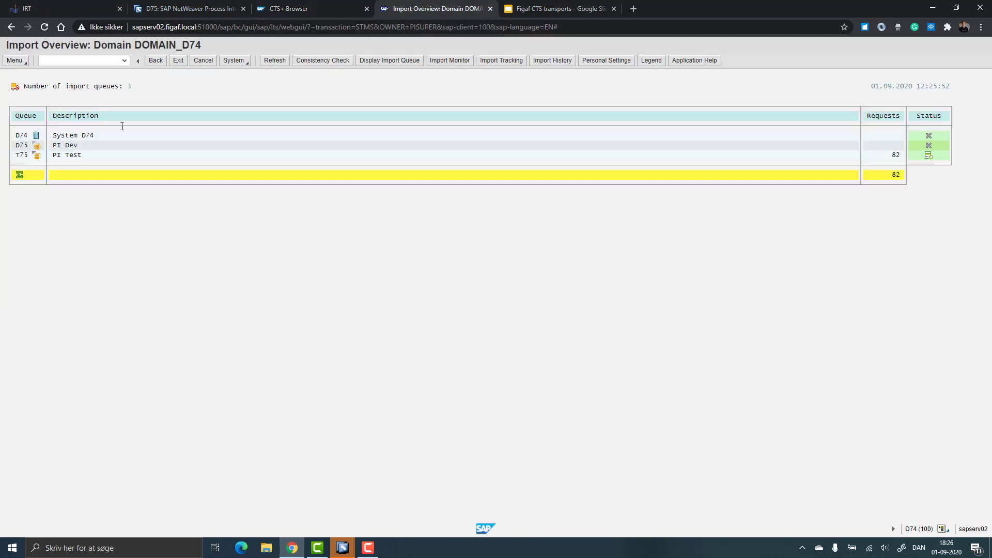
pyautogui.doubleClick(23, 157)
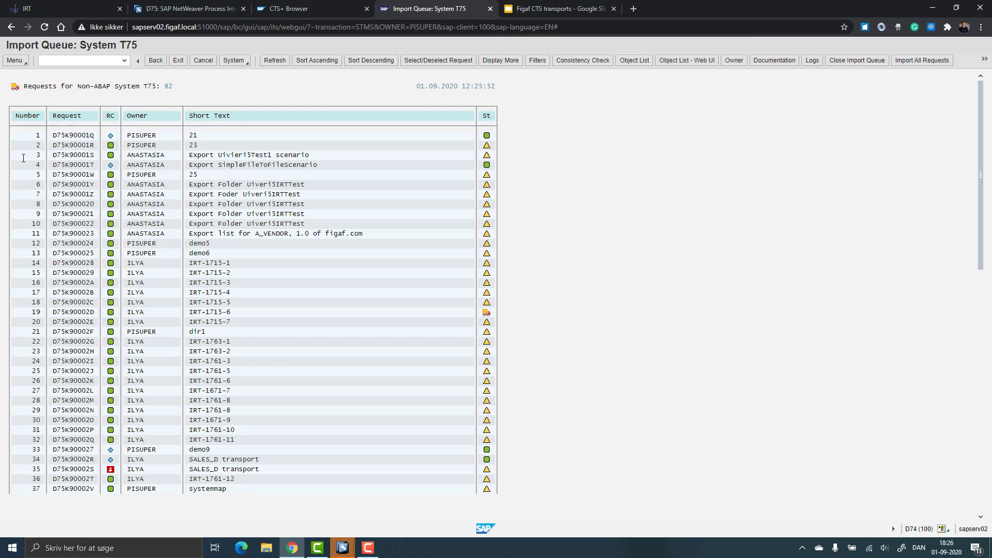
pyautogui.scroll(-10, 109, 362)
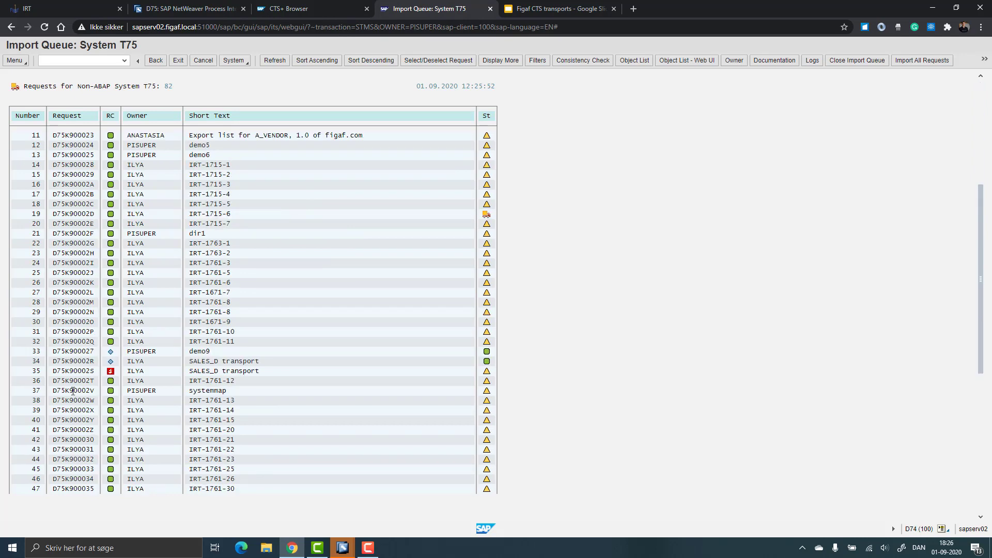
pyautogui.scroll(-3, 59, 430)
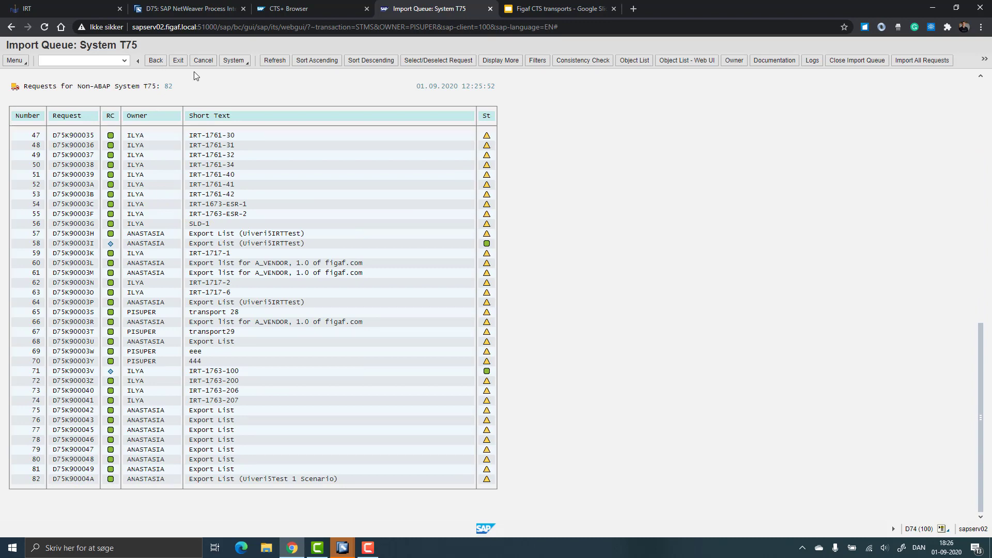
pyautogui.click(269, 64)
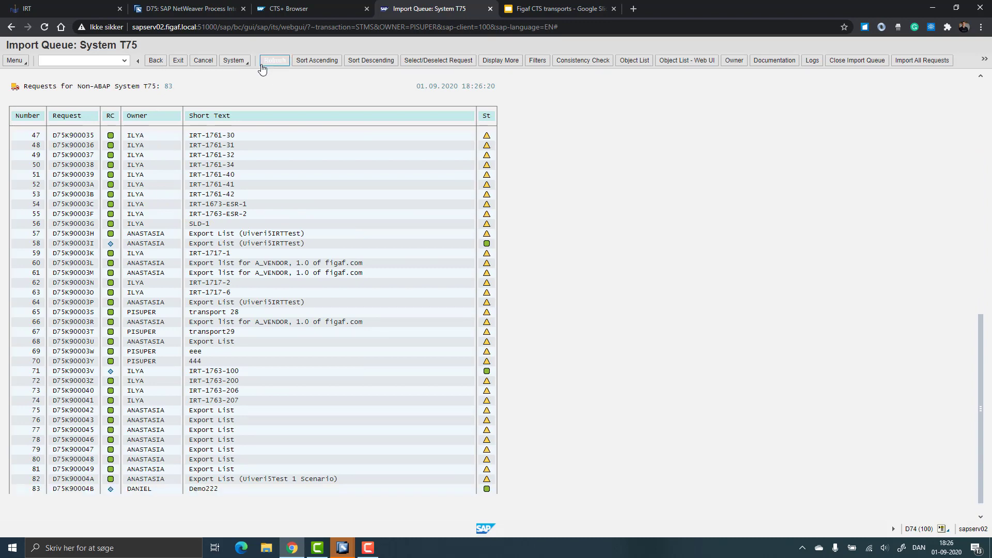
pyautogui.scroll(-1, 88, 449)
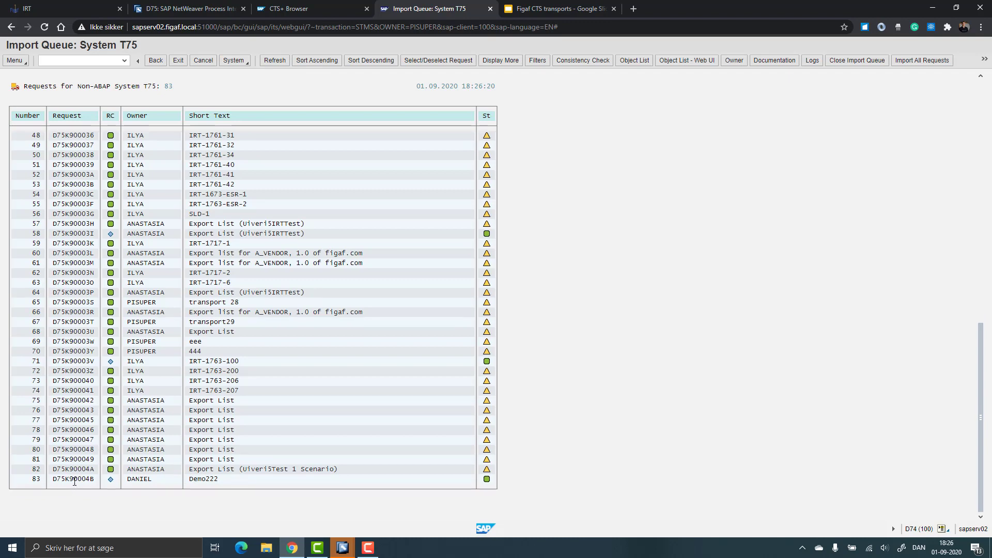
pyautogui.click(75, 480)
# Step: Import D75K90004B into T75 immediately and refresh the queue to check its status
pyautogui.click(985, 59)
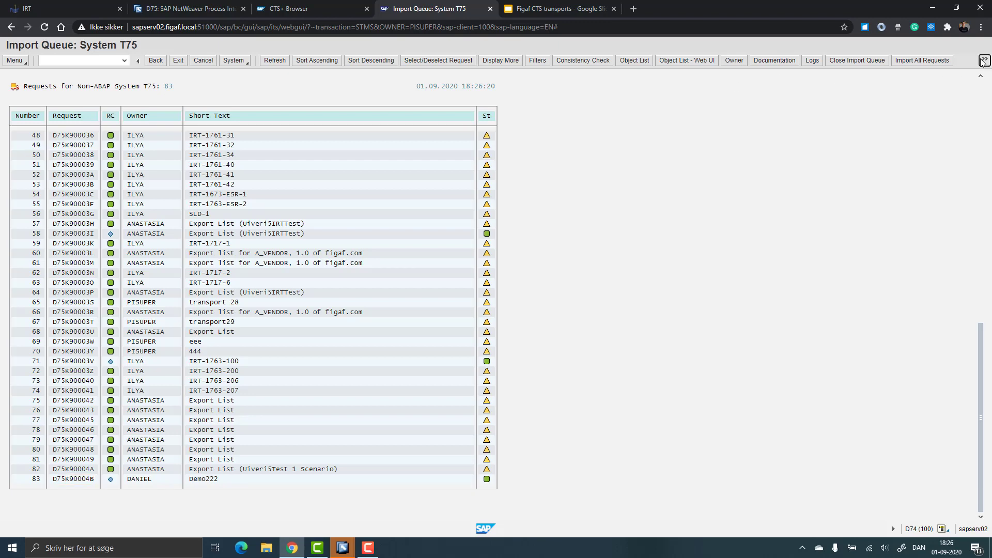
pyautogui.click(952, 76)
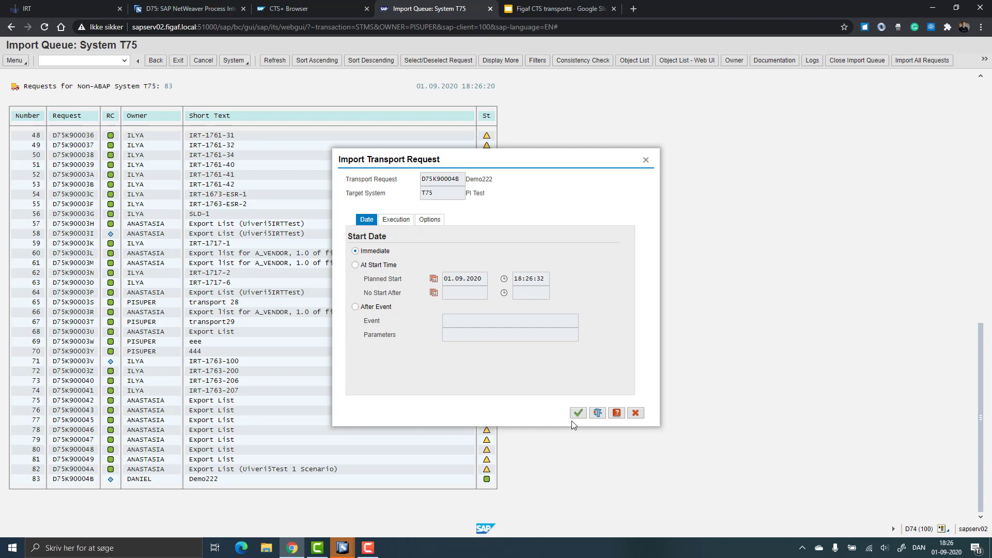
pyautogui.click(578, 415)
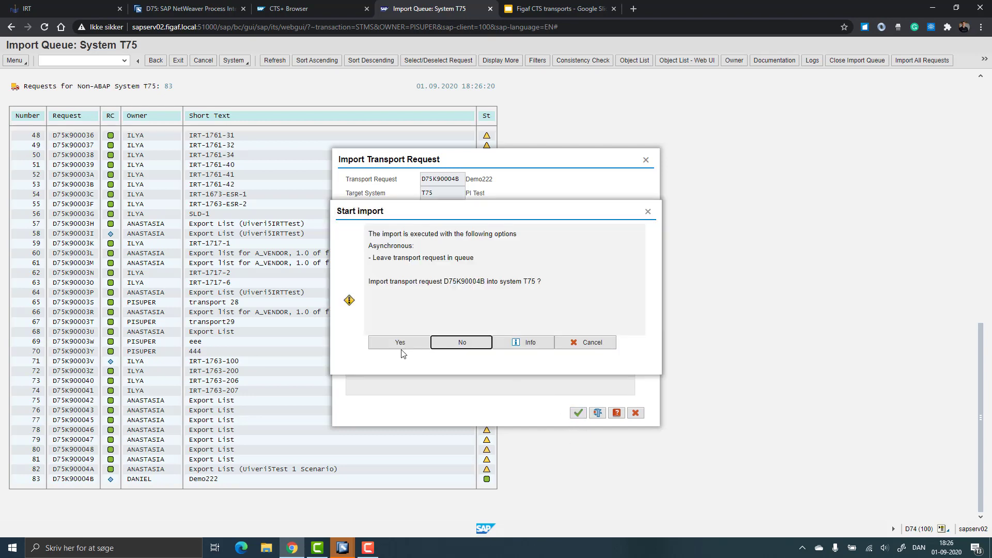
pyautogui.click(399, 353)
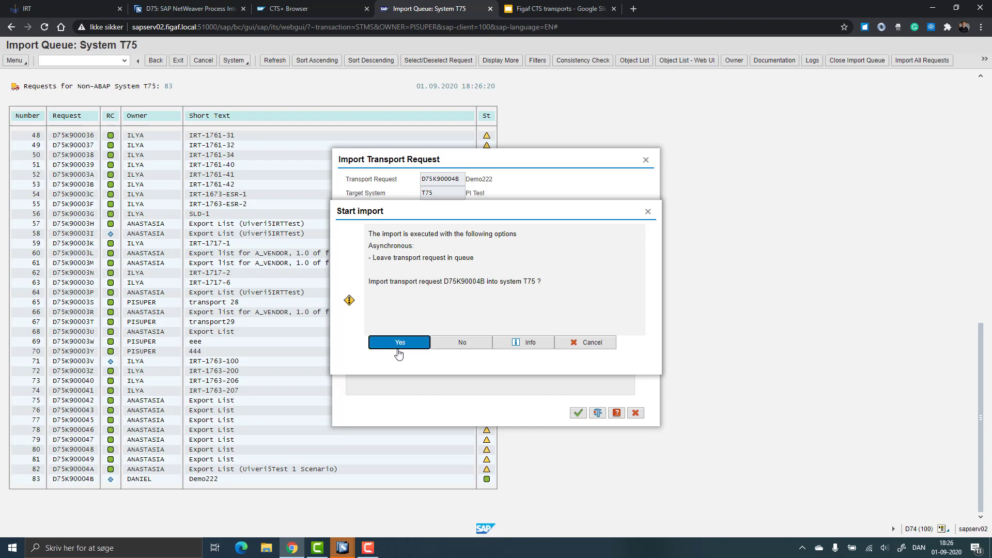
pyautogui.click(399, 353)
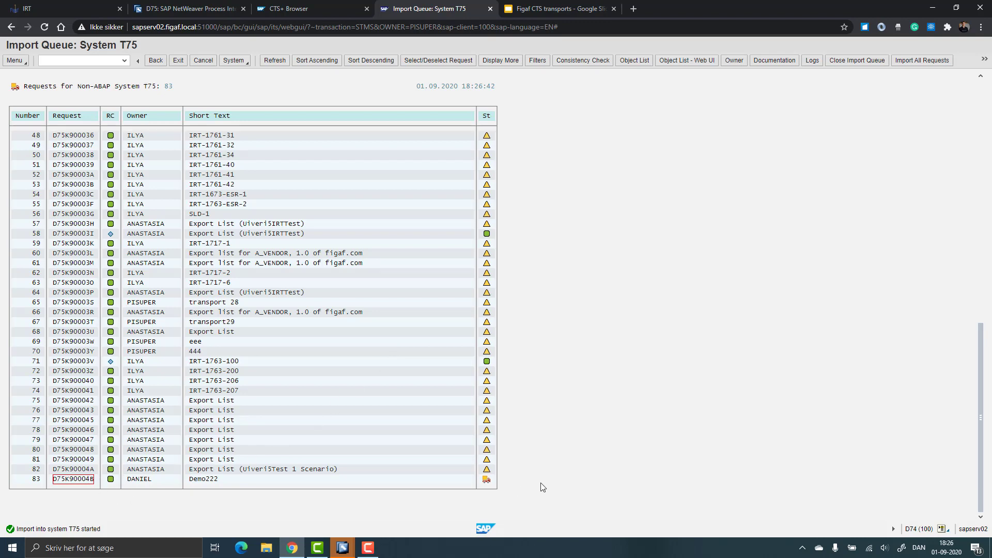
pyautogui.click(274, 61)
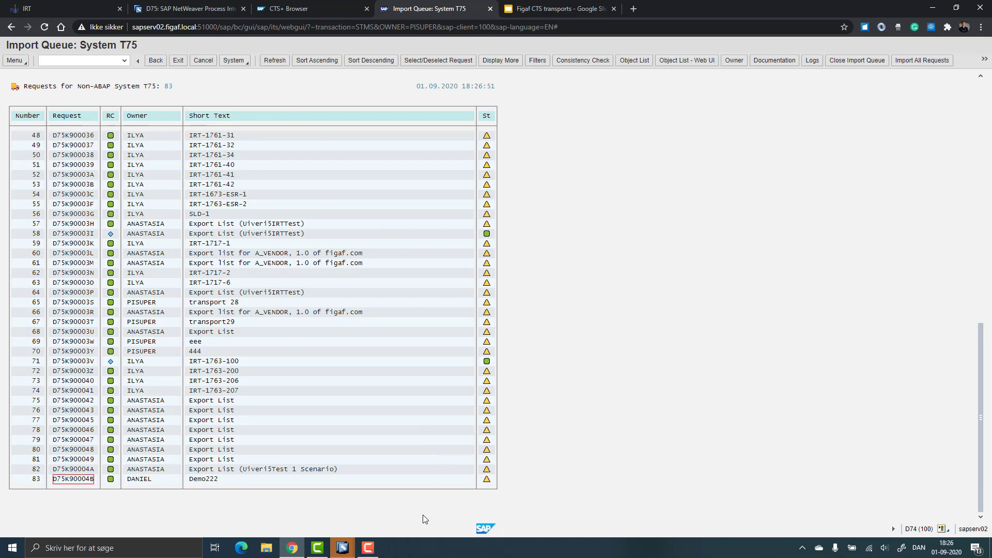
pyautogui.hotkey('alt', 'Tab')
pyautogui.hotkey('alt', 'Tab')
# Step: Show Figaf IRT's tracked objects for agent T75
pyautogui.click(62, 8)
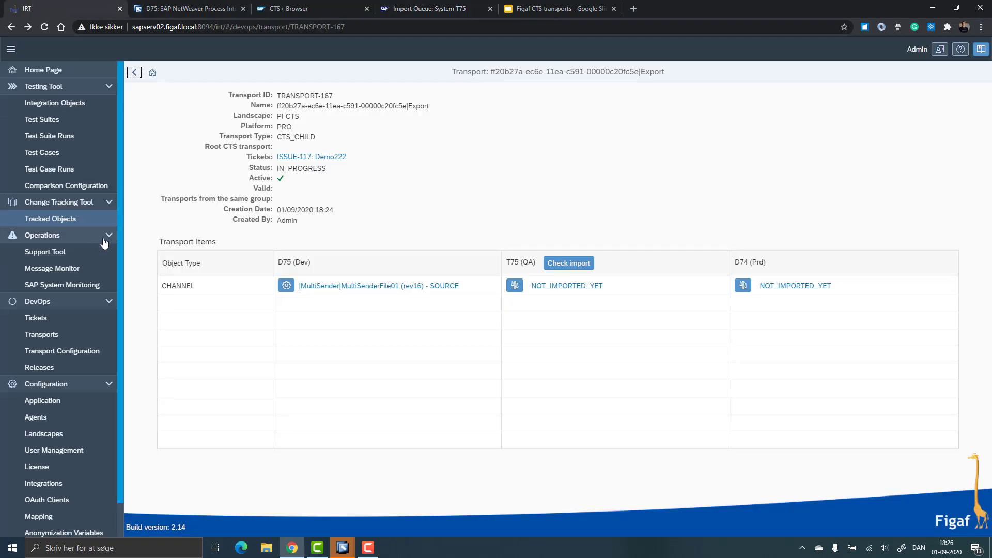
pyautogui.click(68, 219)
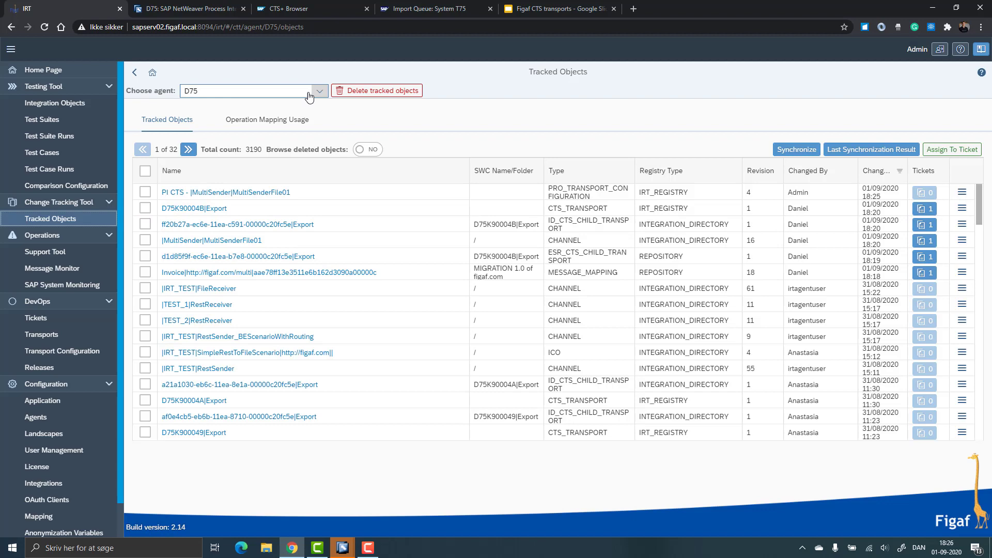
pyautogui.click(320, 91)
pyautogui.click(257, 132)
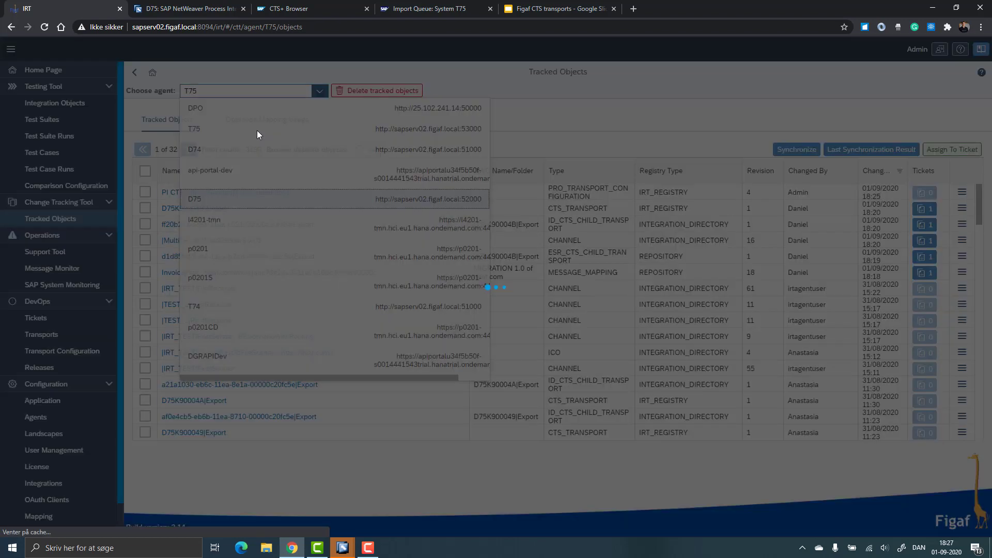
# Step: Open and close the synchronization settings, then return to the Figaf home page
pyautogui.click(812, 152)
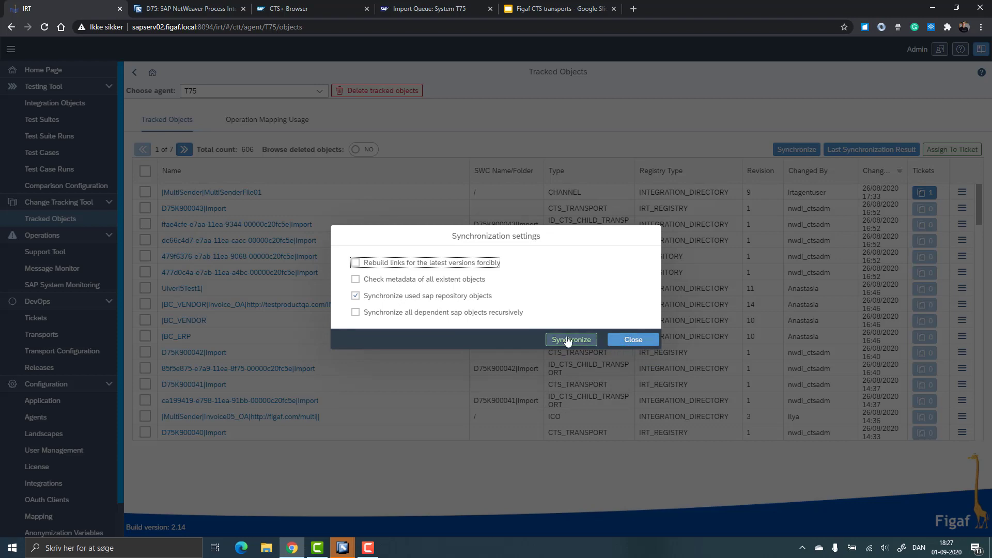
pyautogui.click(617, 342)
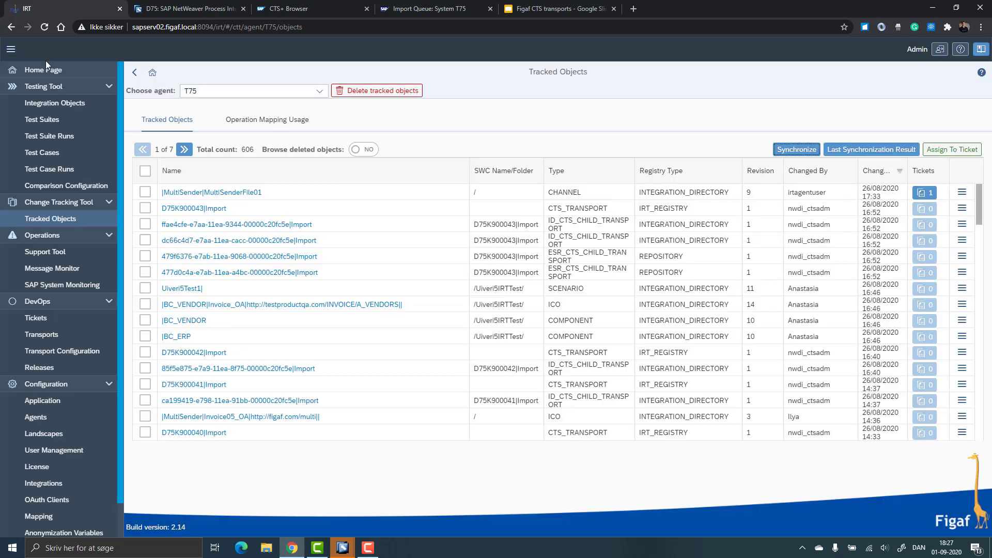
pyautogui.click(45, 68)
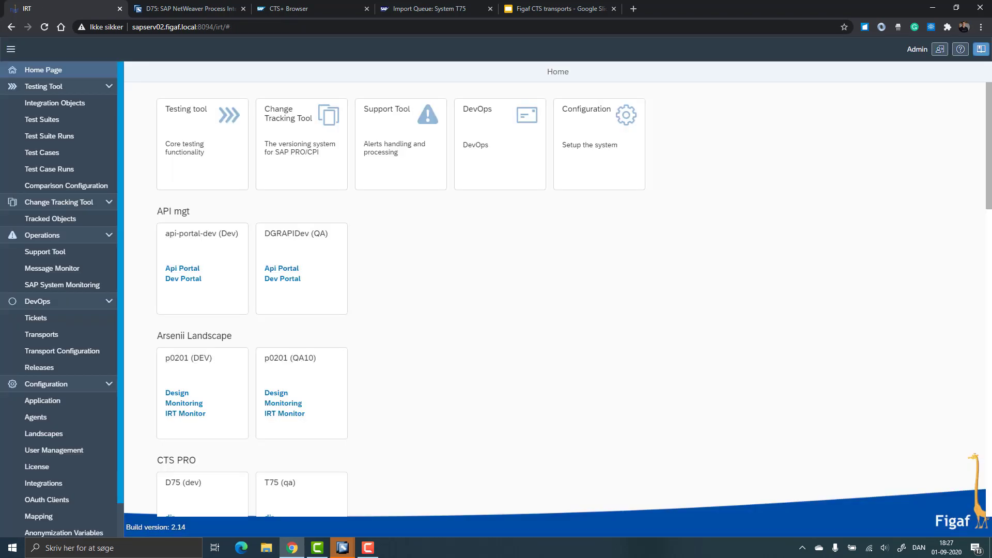
pyautogui.hotkey('alt', 'Tab')
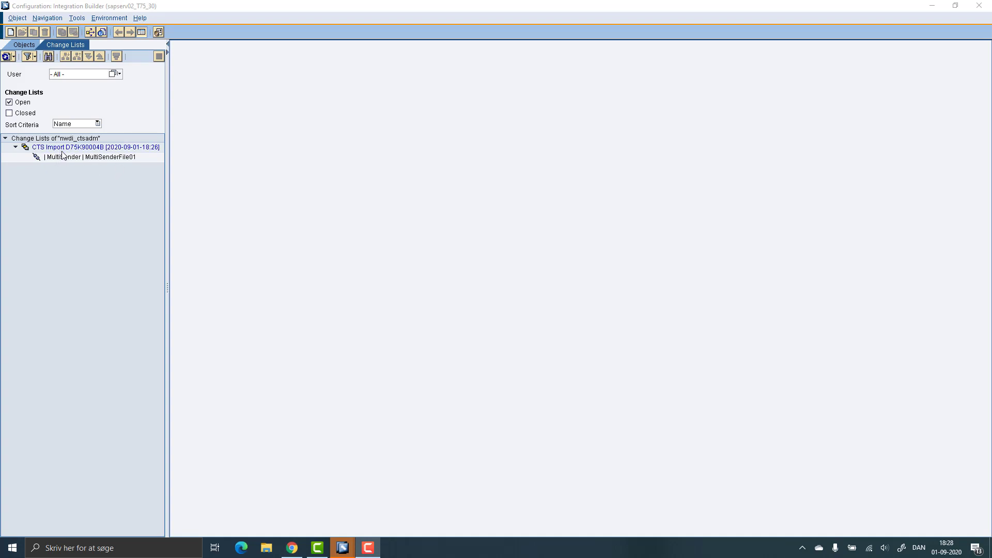
# Step: After reviewing change list CTS Import D75K90004B, reopen Figaf IRT's Tracked Objects list
pyautogui.hotkey('alt', 'Tab')
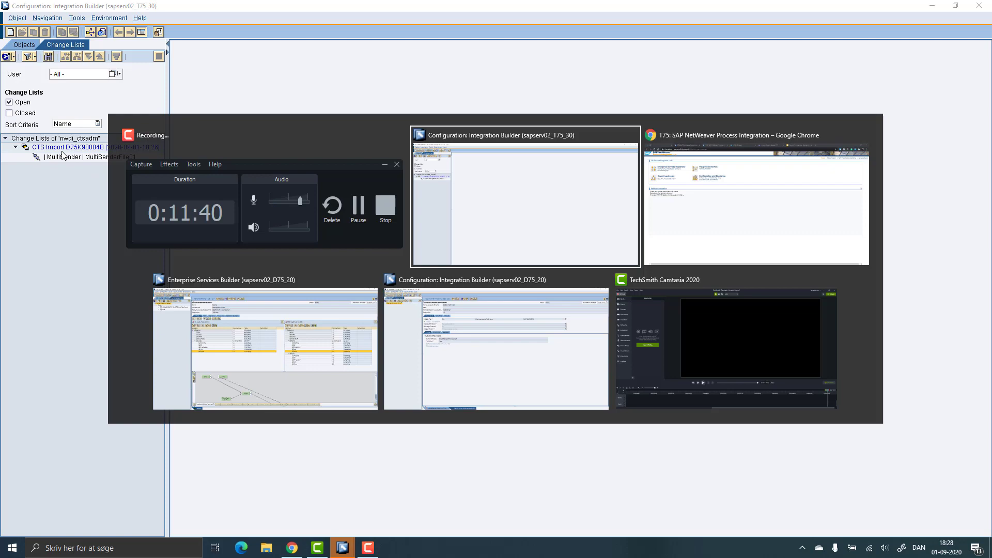
pyautogui.press('Tab')
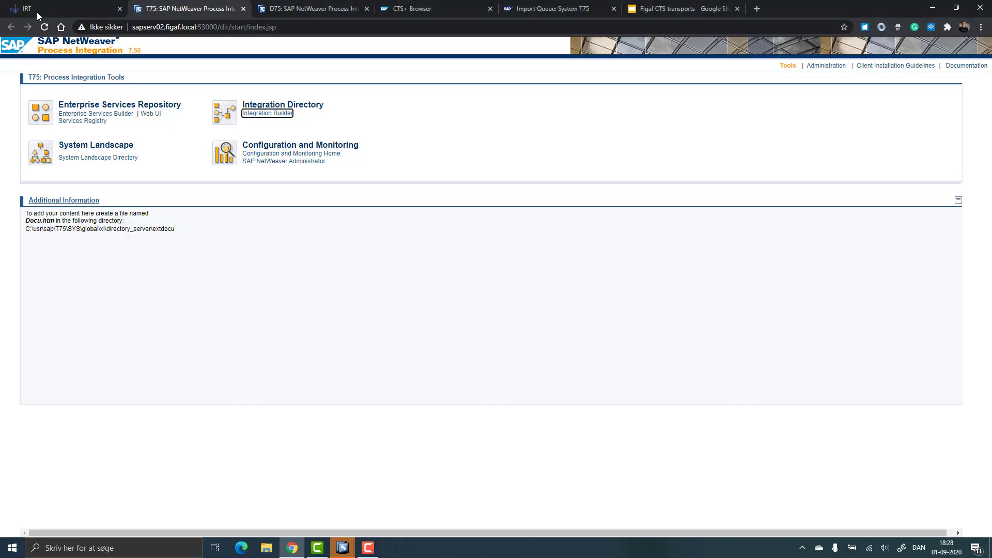
pyautogui.click(36, 11)
pyautogui.click(57, 219)
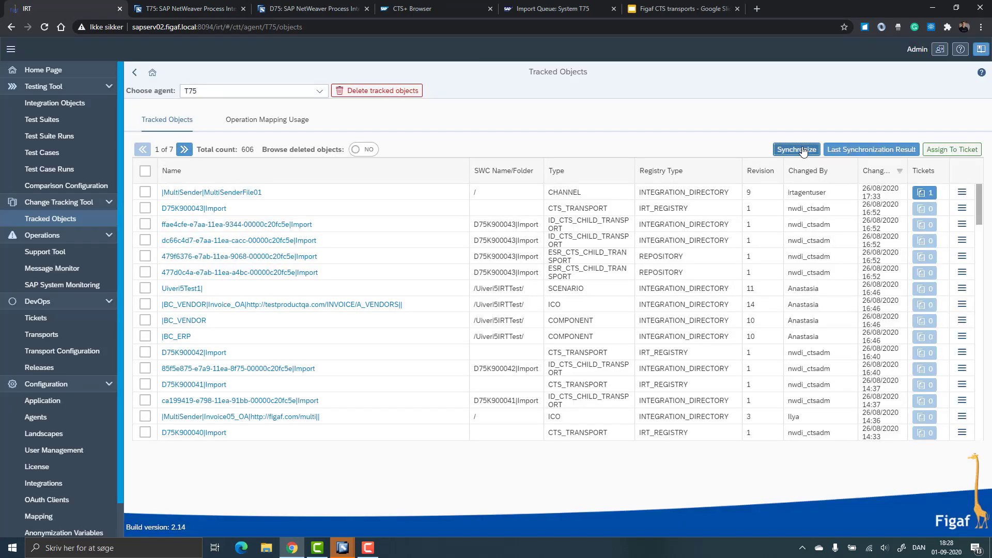
# Step: Synchronize T75 excluding used SAP repository objects, then refresh so 642 tracked objects show
pyautogui.click(803, 150)
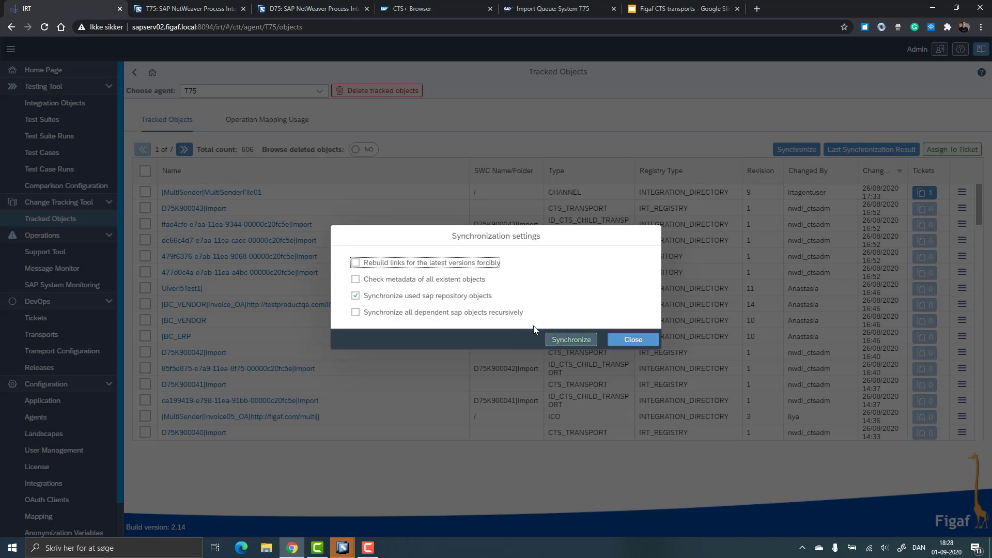
pyautogui.click(480, 299)
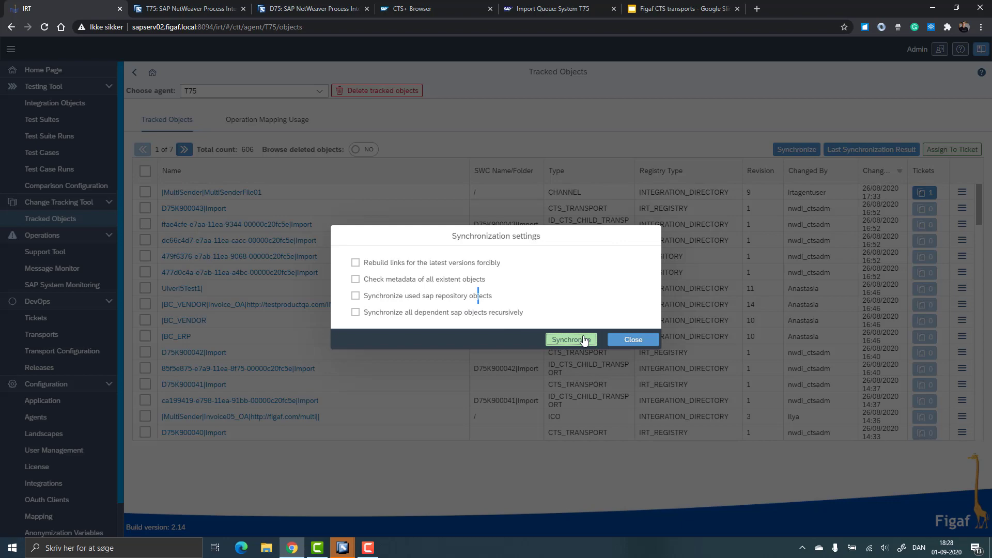
pyautogui.click(584, 341)
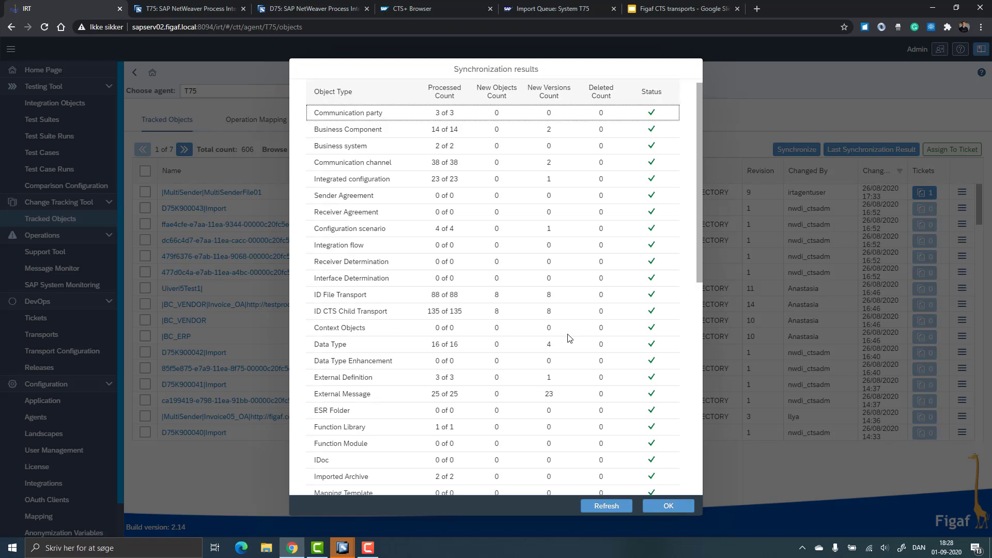
pyautogui.scroll(-15, 568, 338)
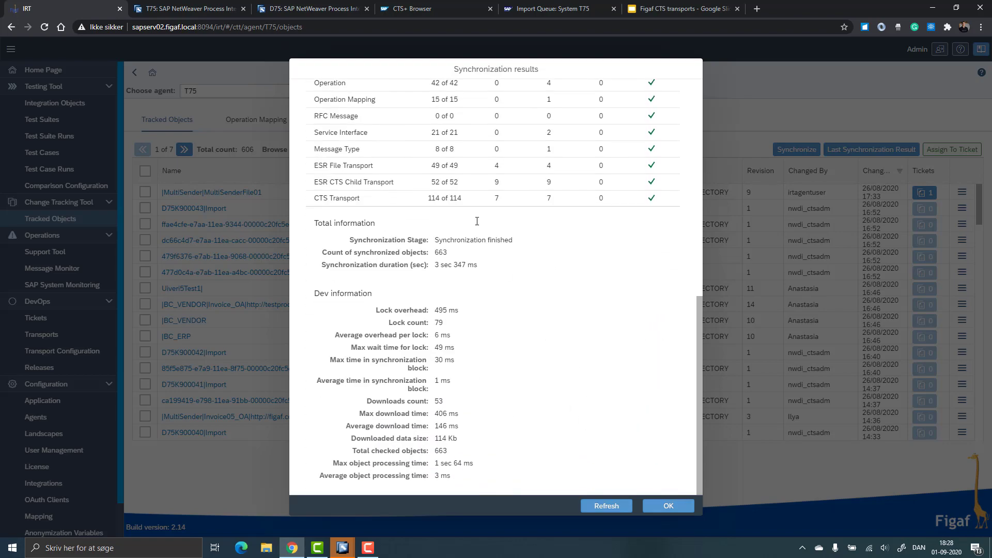
pyautogui.click(612, 506)
pyautogui.click(660, 507)
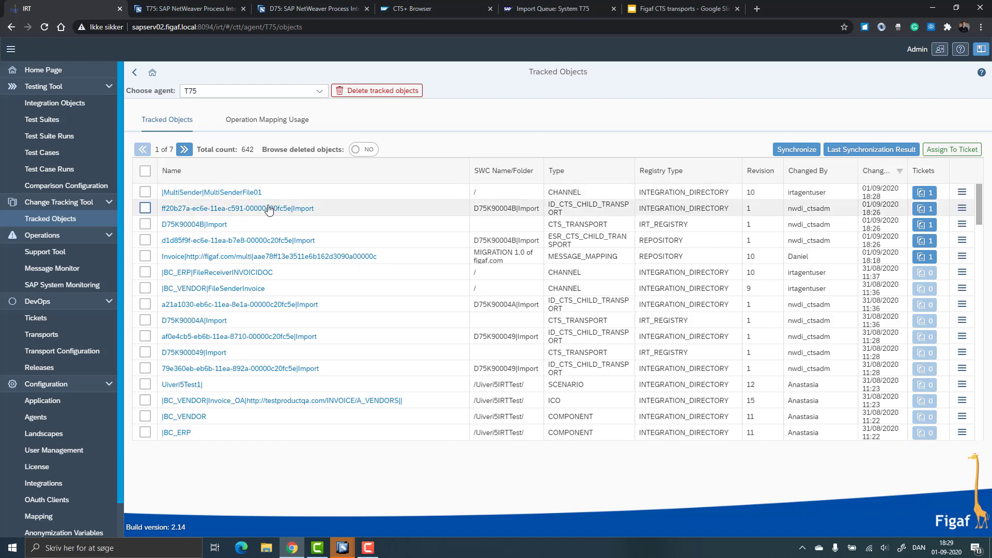
# Step: Open ticket ISSUE-117 from MultiSenderFile01's tickets and list its 12 tracked objects, then switch windows
pyautogui.click(925, 193)
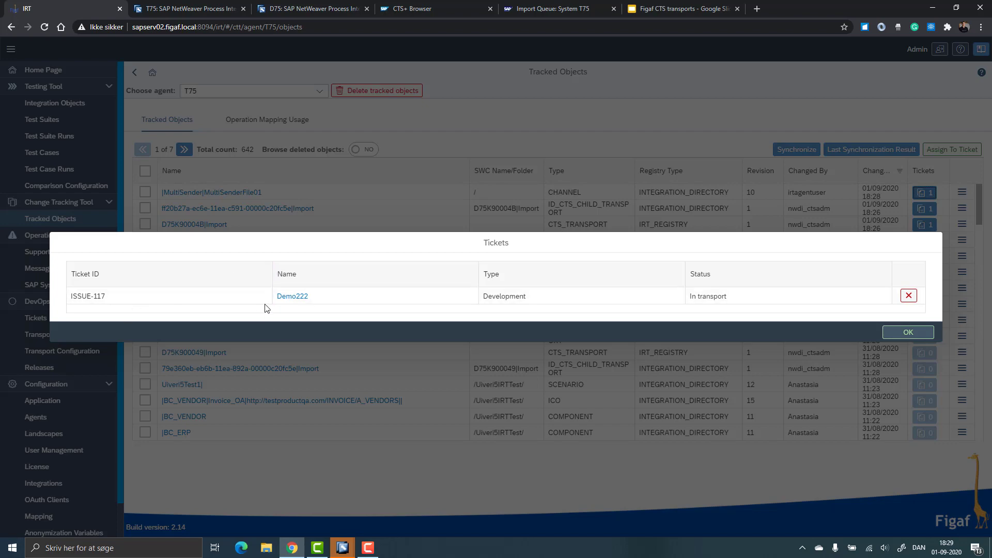
pyautogui.click(288, 298)
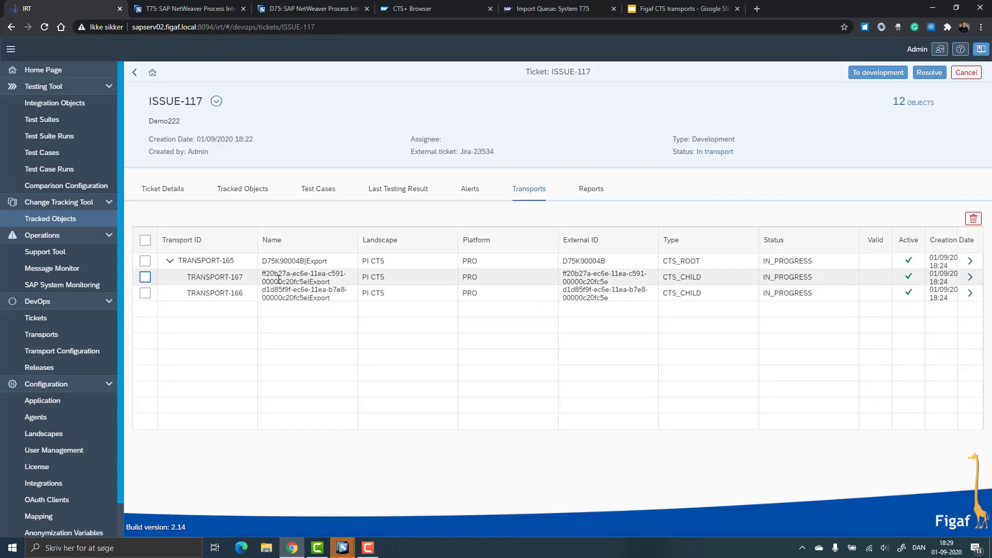
pyautogui.click(241, 189)
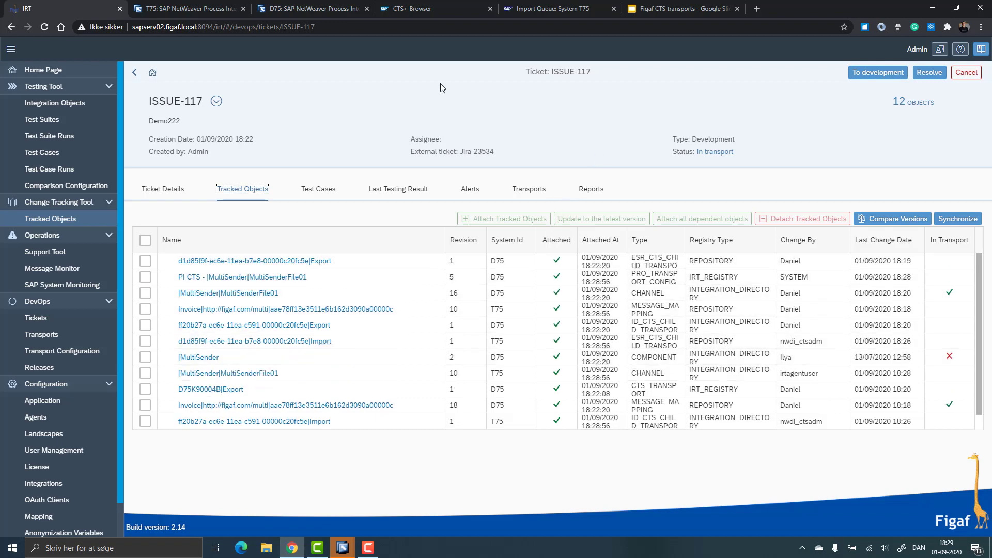
pyautogui.hotkey('alt', 'Tab')
pyautogui.hotkey('alt', 'Tab')
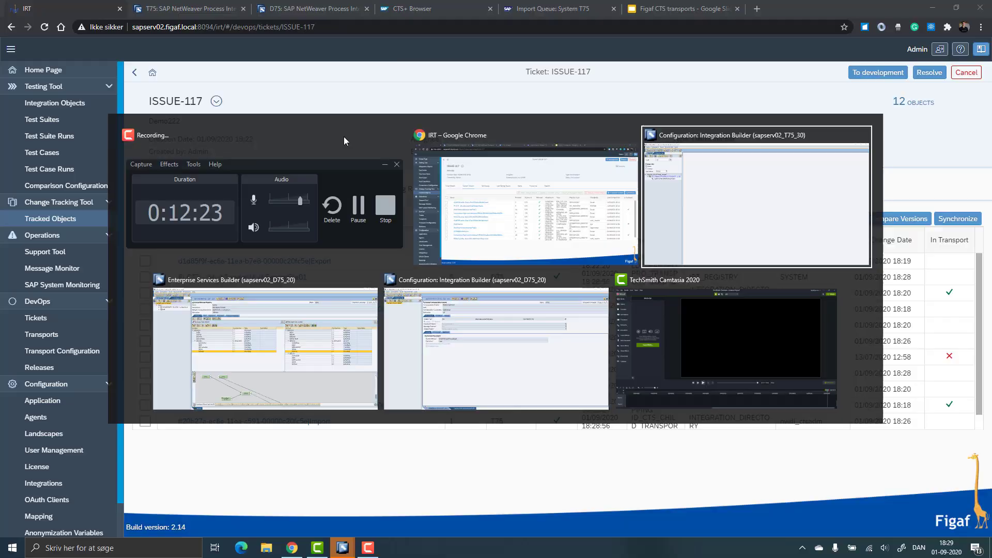
# Step: Show closed change lists and open irtagentuser's CTS Import D75K90004B change list
pyautogui.click(102, 148)
pyautogui.click(95, 158)
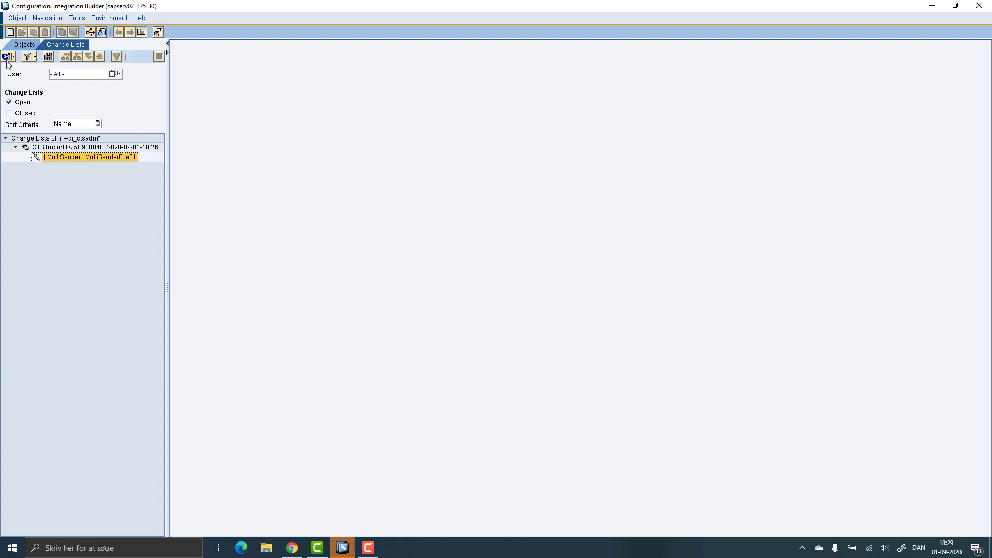
pyautogui.click(25, 114)
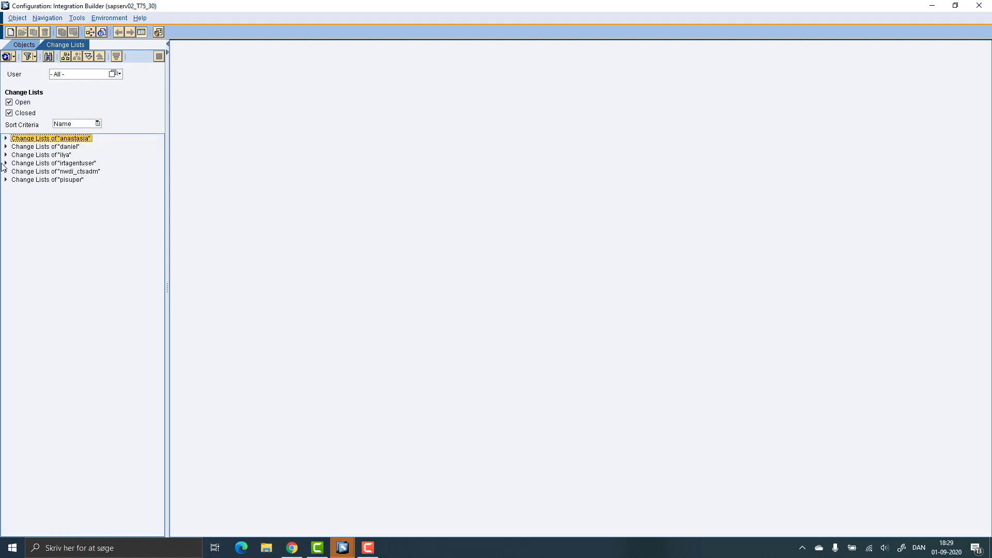
pyautogui.click(5, 163)
pyautogui.click(16, 172)
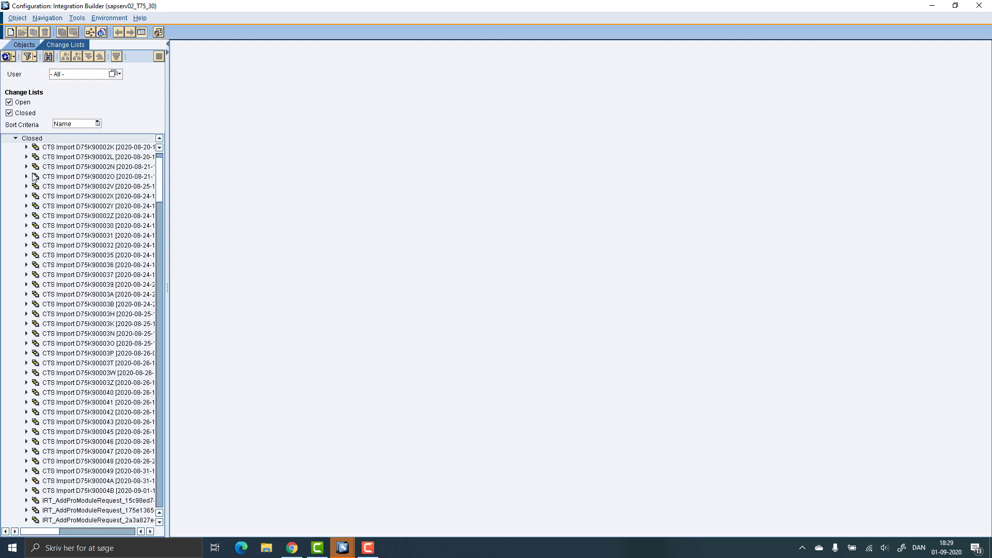
pyautogui.scroll(-3, 44, 178)
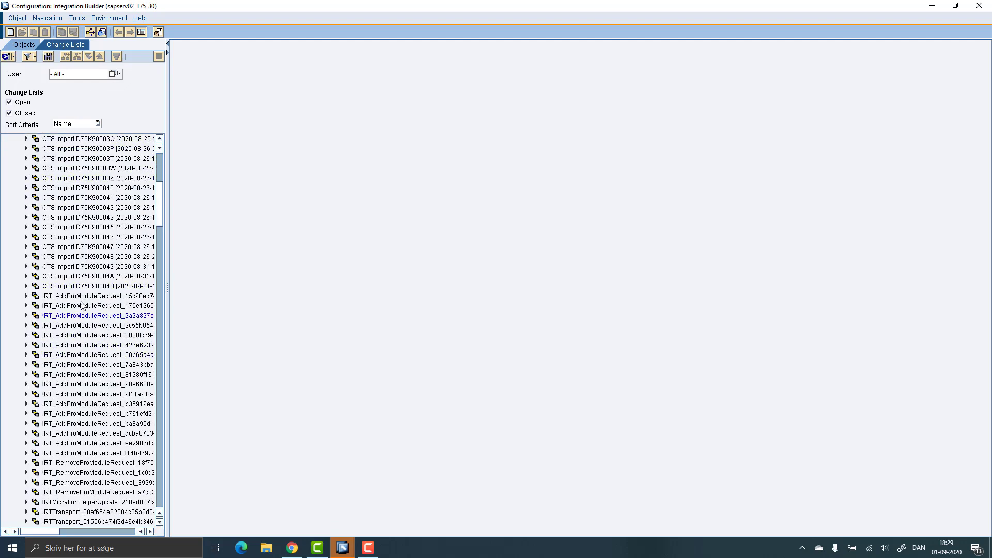
pyautogui.click(87, 286)
pyautogui.doubleClick(87, 287)
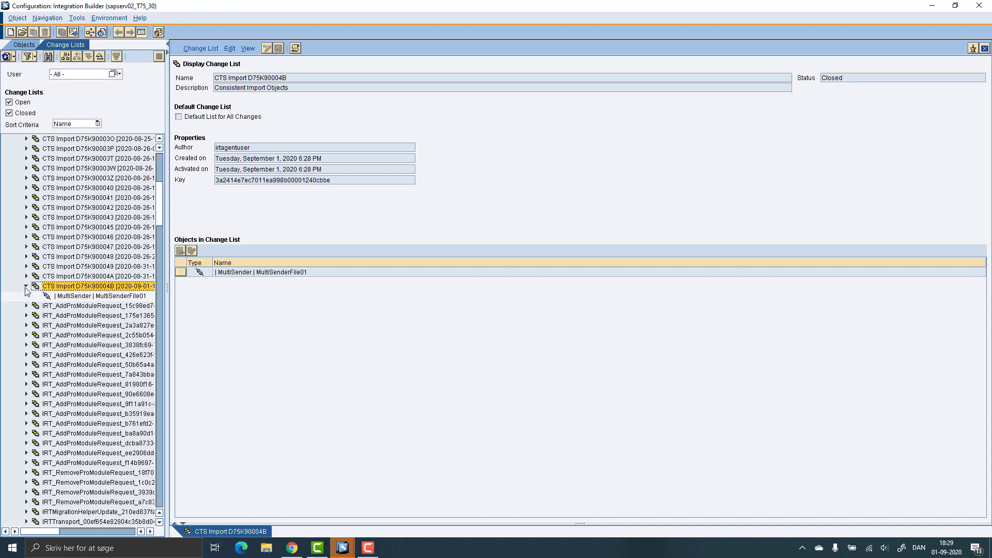
# Step: Confirm MultiSenderFile01 uses the T75 source directory and 6003 poll interval, then minimize
pyautogui.click(56, 296)
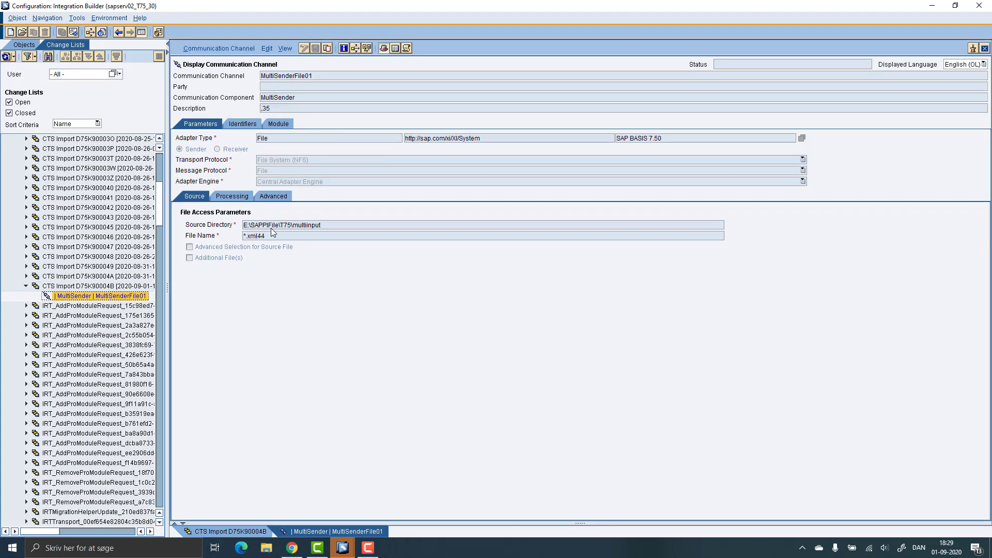
pyautogui.moveTo(275, 229); pyautogui.dragTo(305, 228)
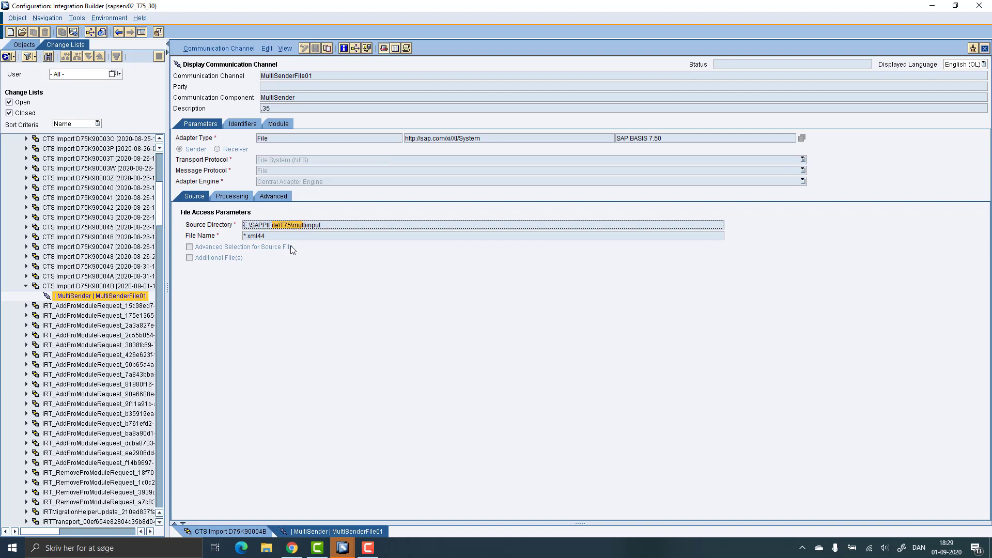
pyautogui.click(223, 198)
pyautogui.doubleClick(326, 236)
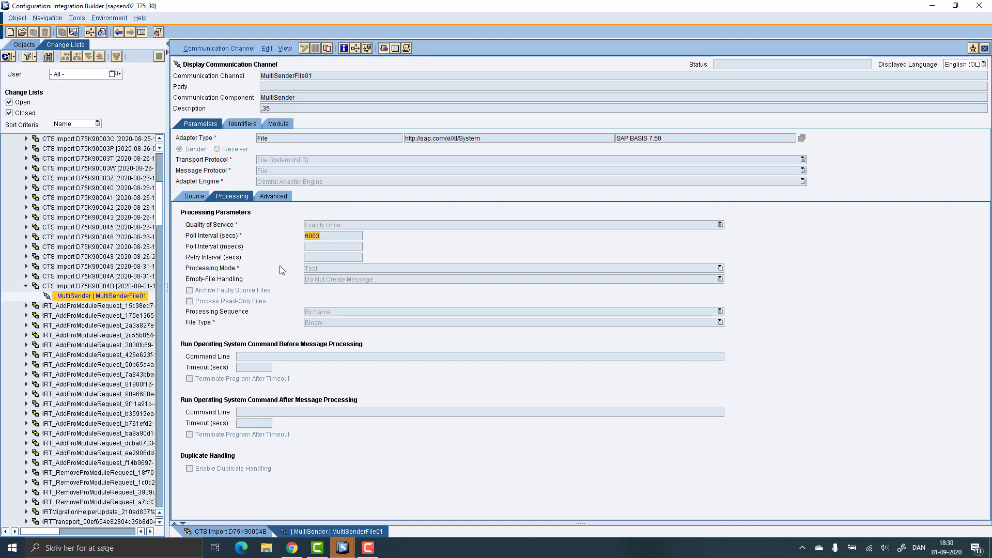
pyautogui.click(936, 5)
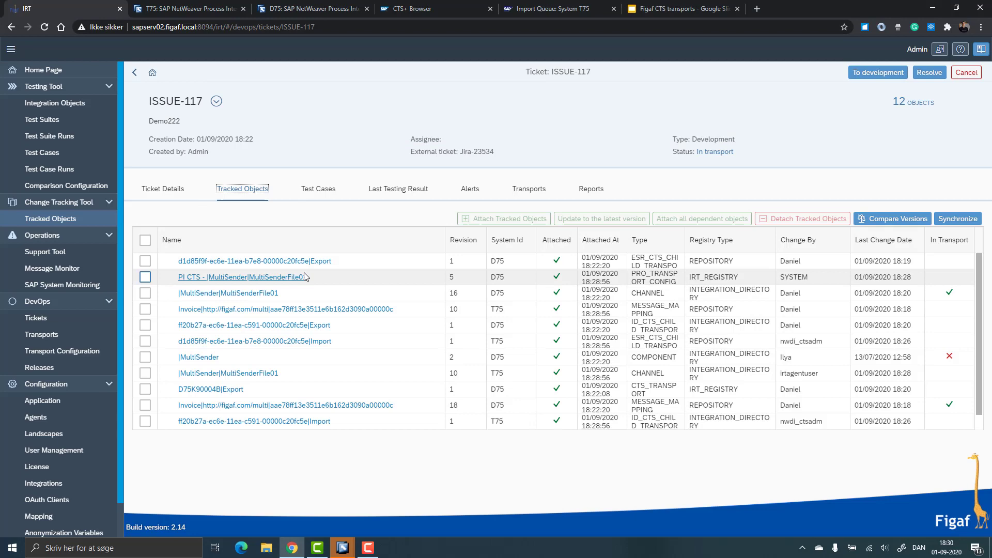
# Step: Attempt resolving ISSUE-117 (blocked by in-progress transport), then generate, download and open its Excel report
pyautogui.click(939, 77)
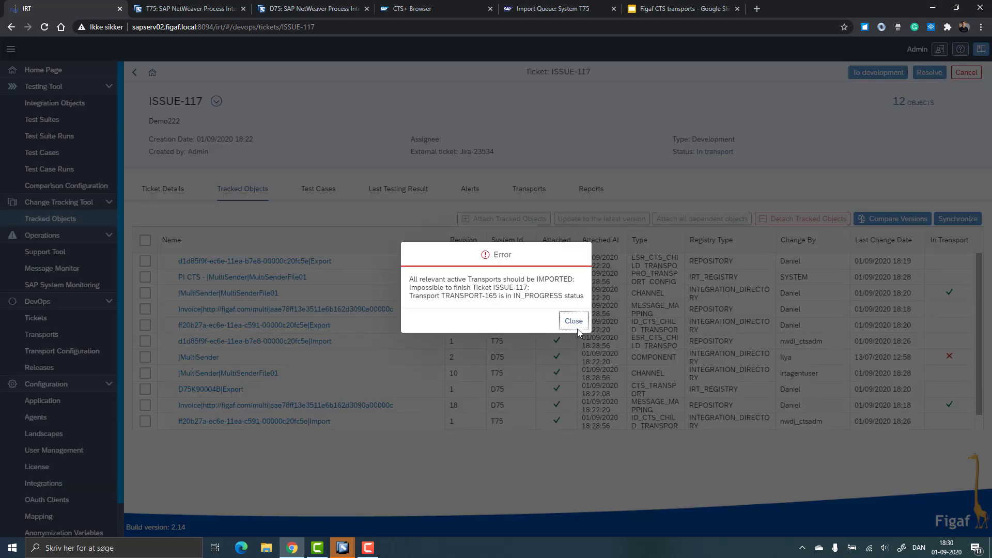
pyautogui.click(573, 322)
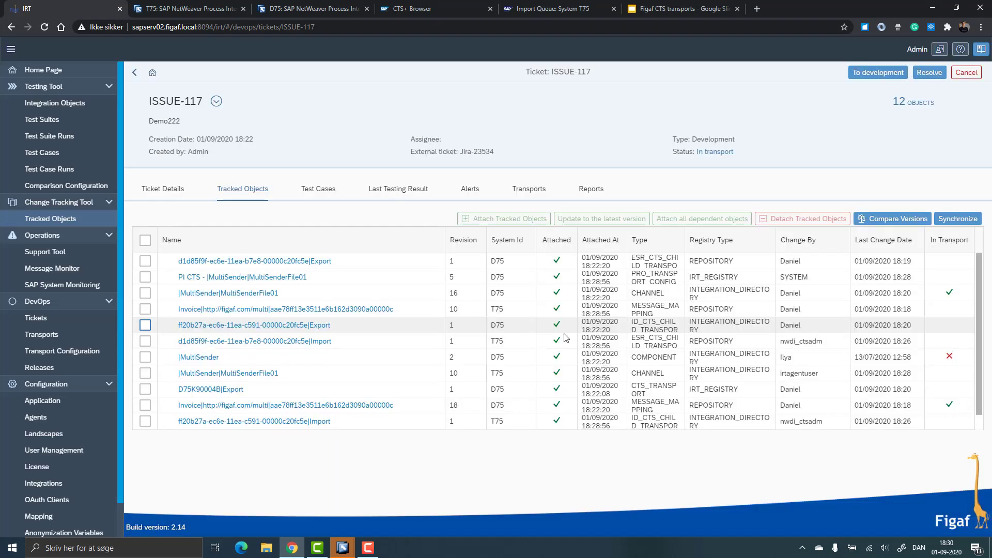
pyautogui.click(594, 194)
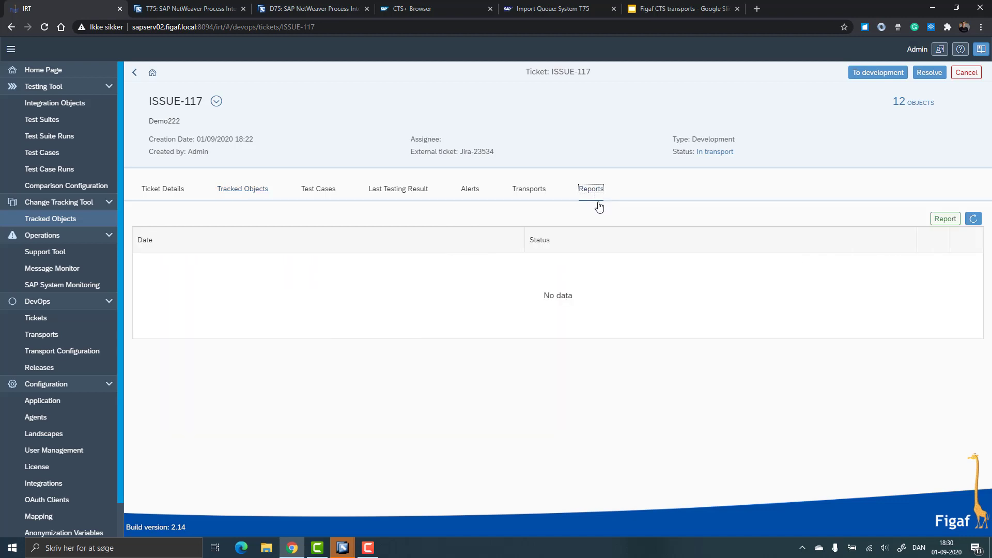
pyautogui.click(939, 220)
pyautogui.click(565, 313)
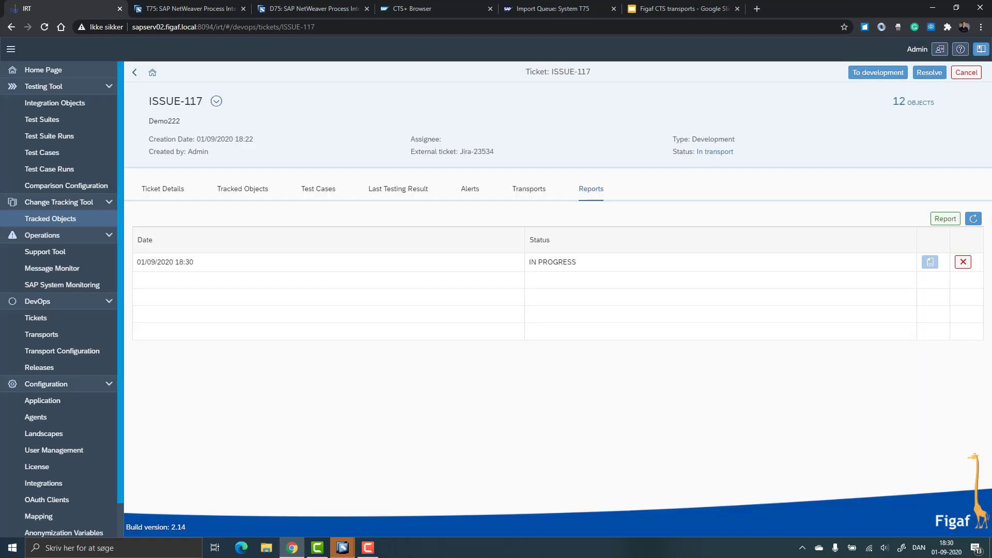
pyautogui.click(973, 218)
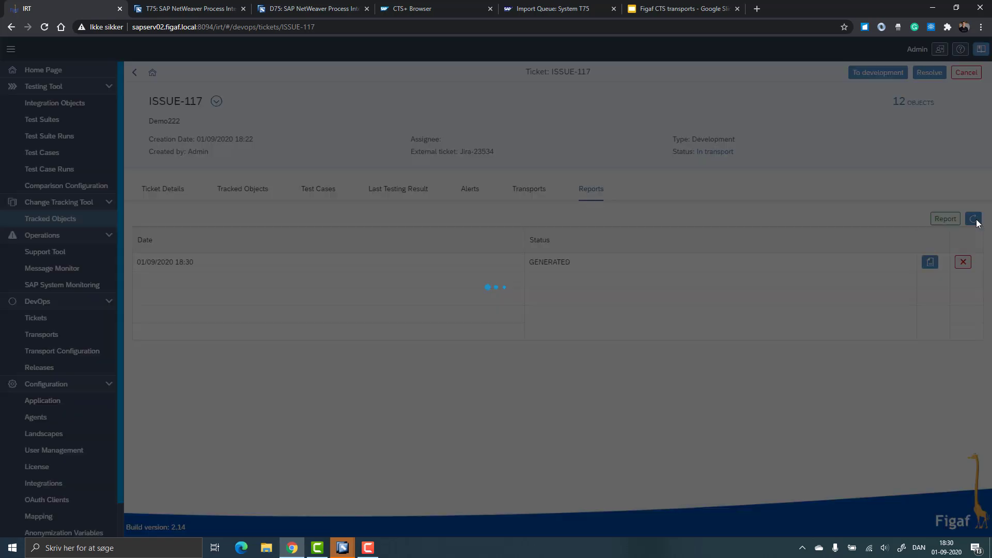
pyautogui.click(933, 260)
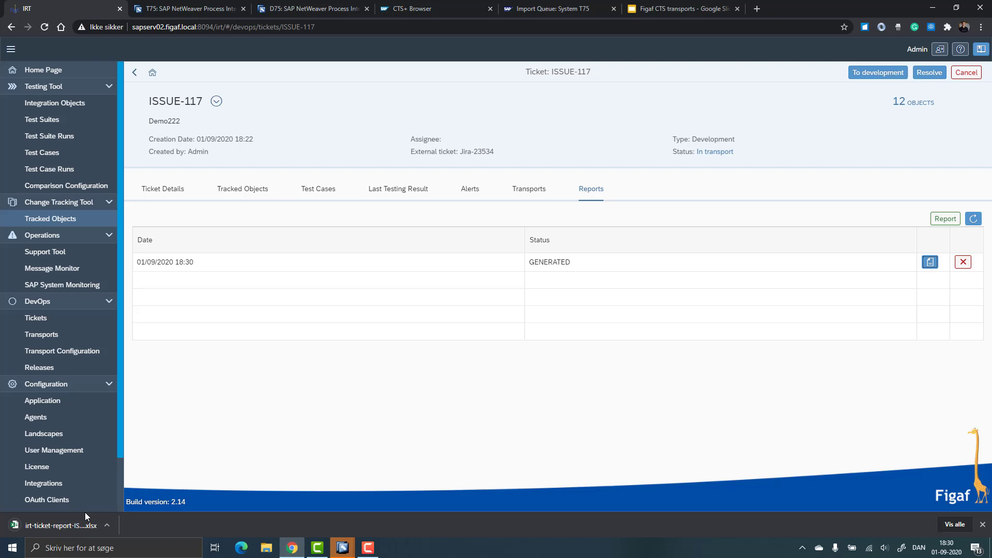
pyautogui.click(70, 526)
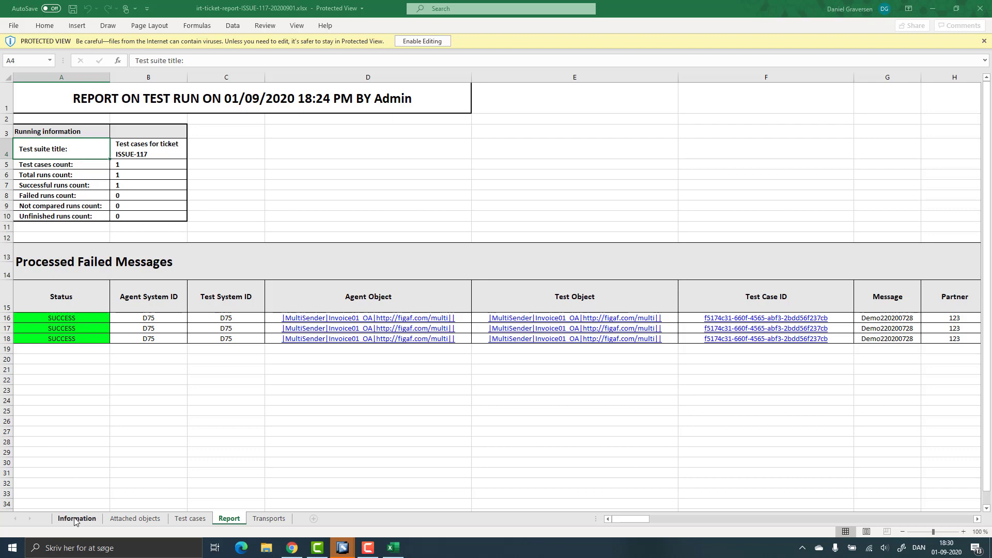
# Step: Review the Information, Attached objects (T75 entry), Test cases, Report and Transports sheets
pyautogui.click(75, 519)
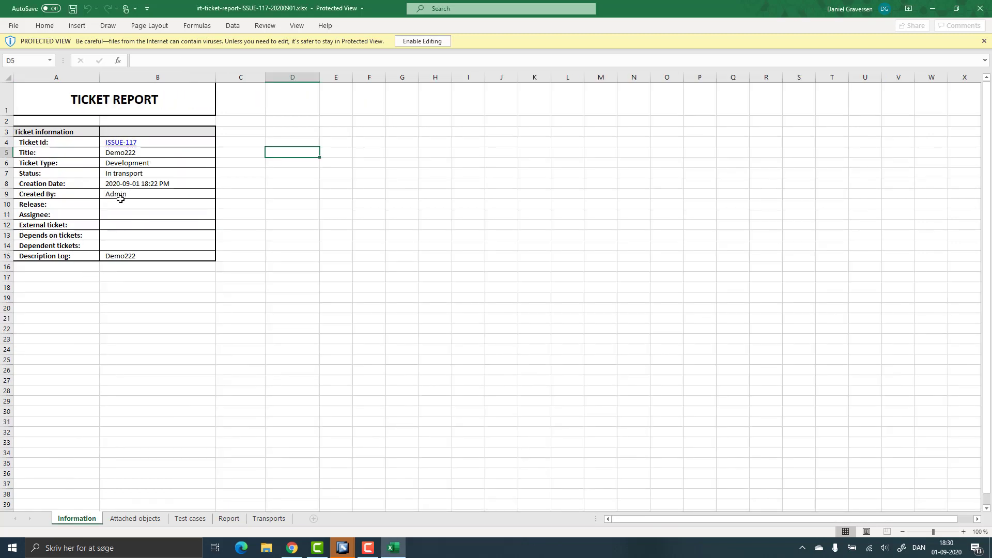
pyautogui.click(133, 518)
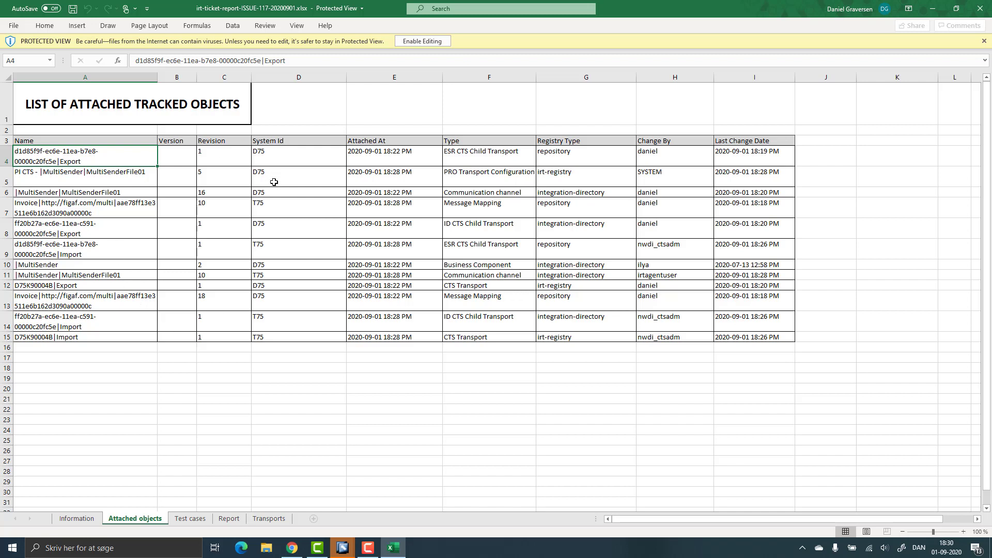
pyautogui.click(273, 203)
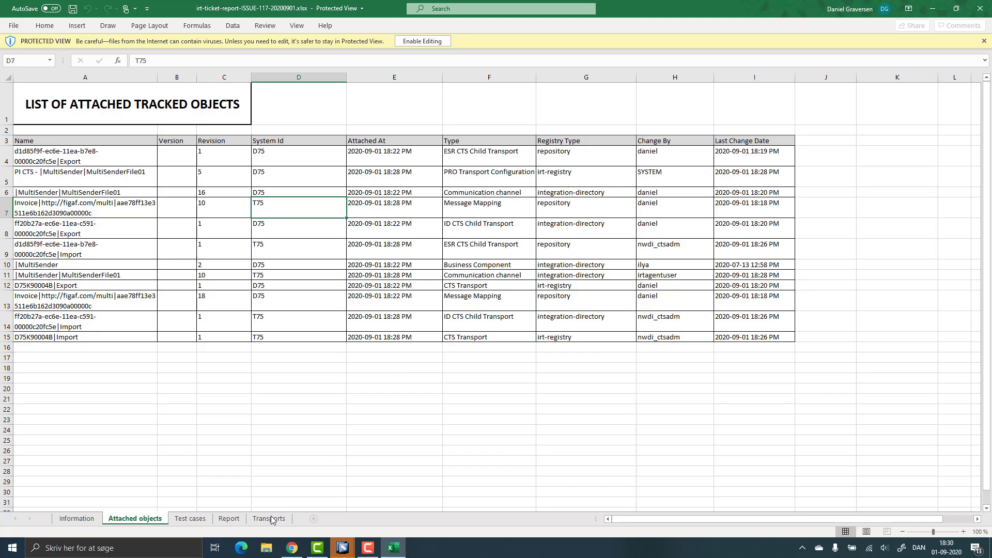
pyautogui.click(190, 519)
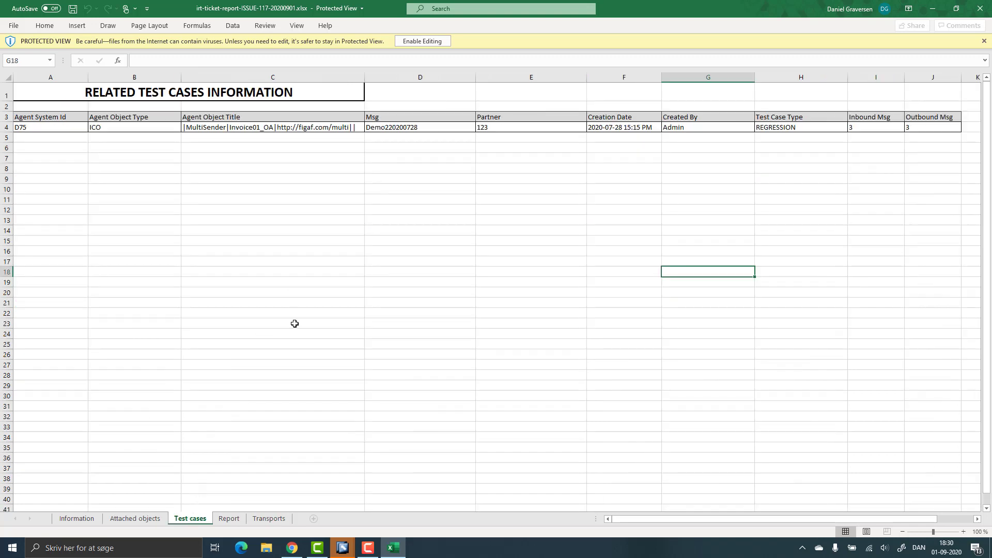
pyautogui.click(229, 519)
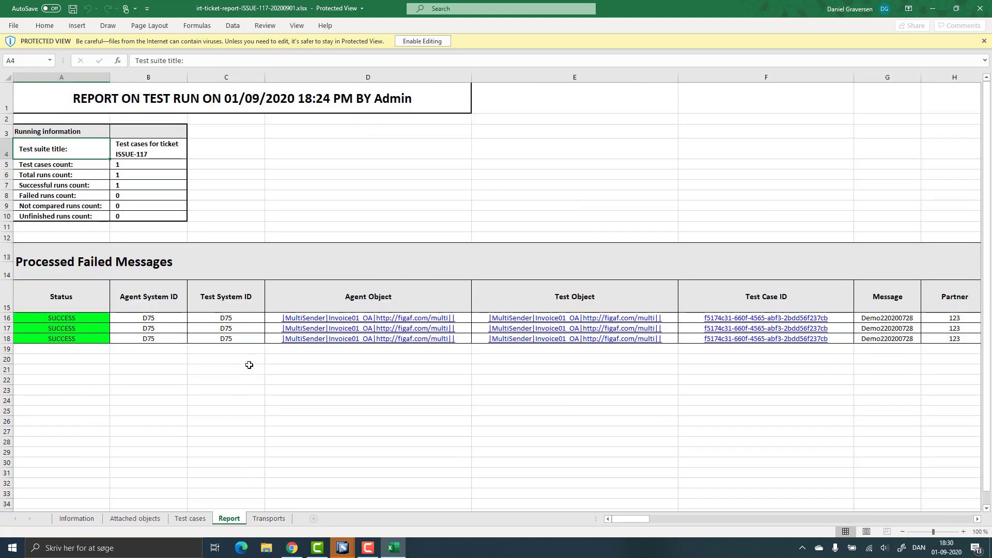
pyautogui.moveTo(250, 370); pyautogui.dragTo(775, 356)
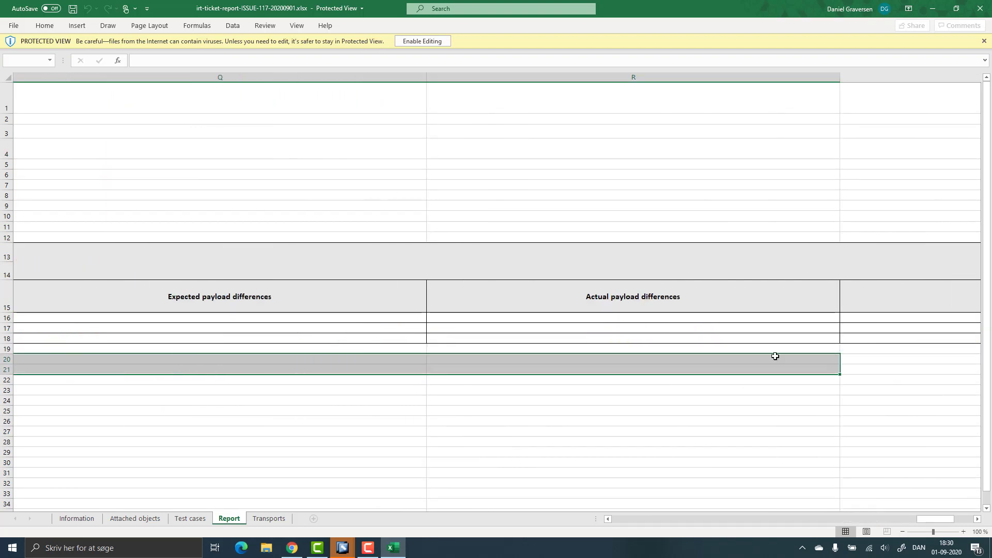
pyautogui.click(259, 520)
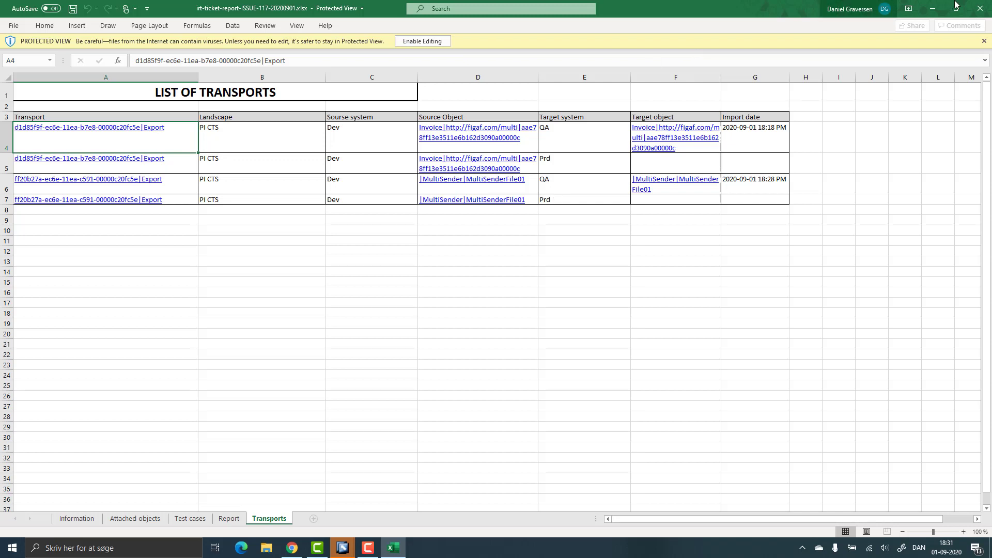
# Step: Close the Excel report and present the Figaf CTS transports deck from the SAP PI CTS+ slide
pyautogui.click(982, 9)
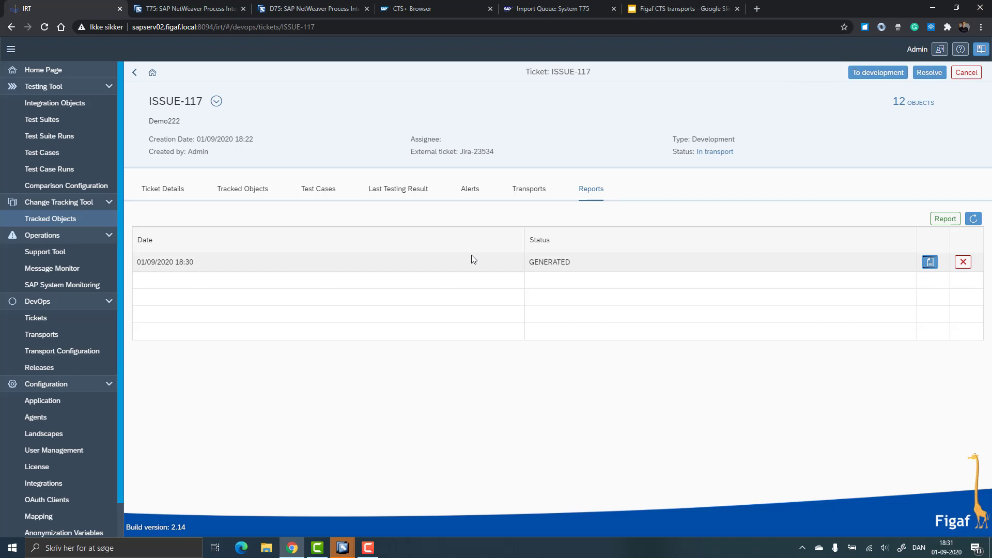
pyautogui.click(662, 9)
pyautogui.click(868, 54)
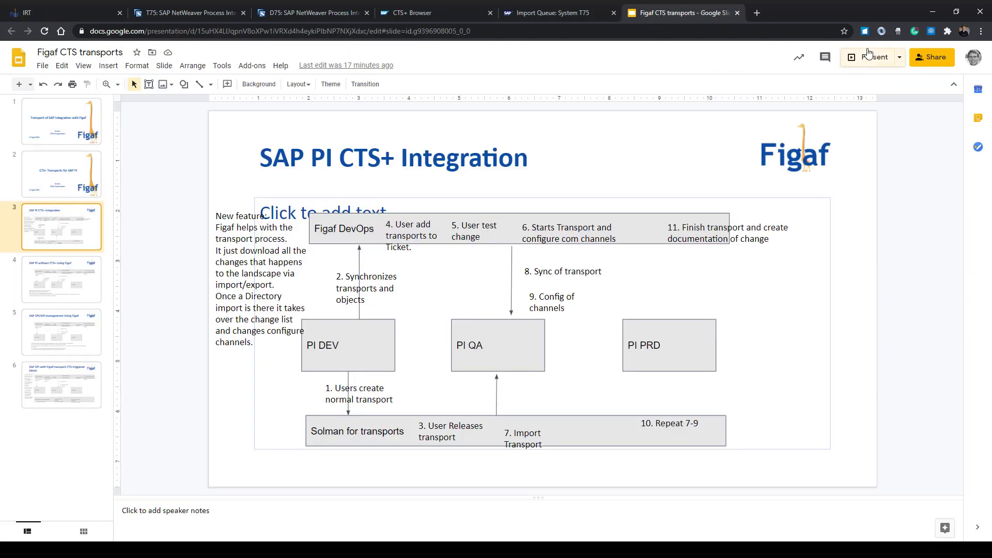